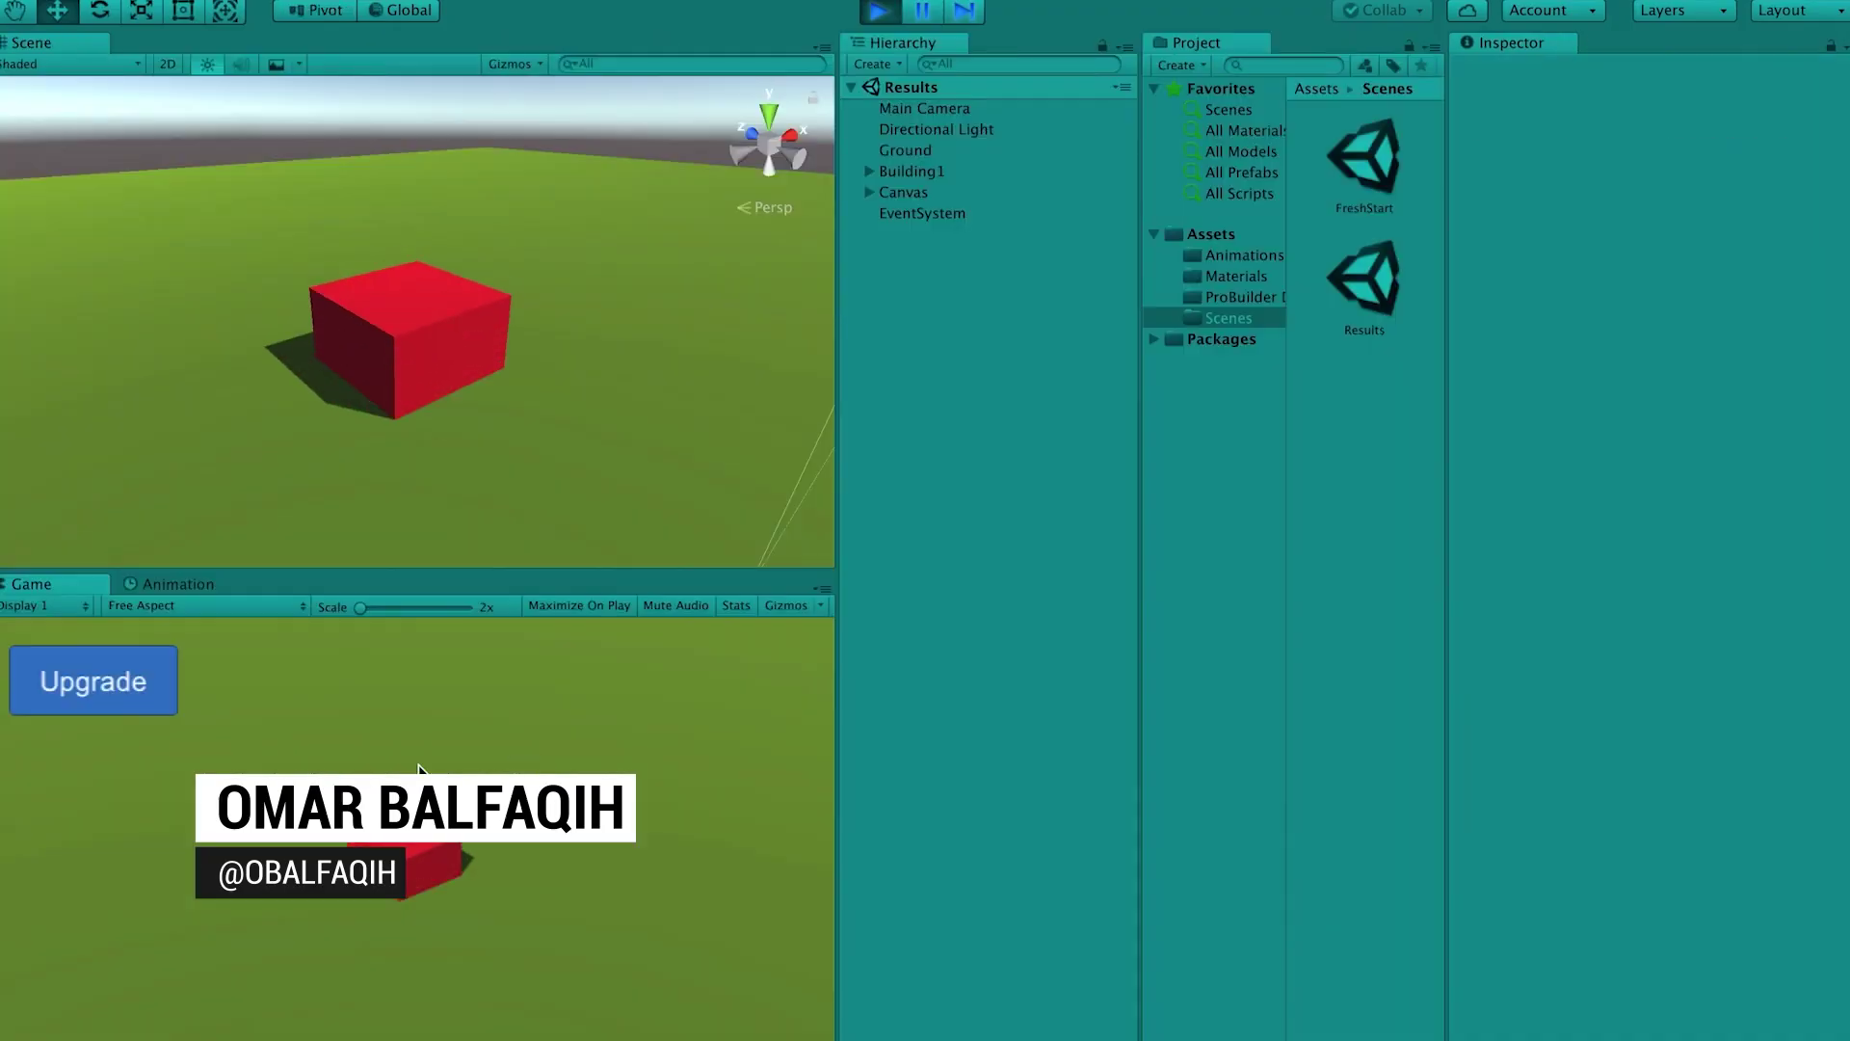
Open the Demo scene showing the cube, teal dome, paint buckets and workbench
click(120, 706)
click(120, 707)
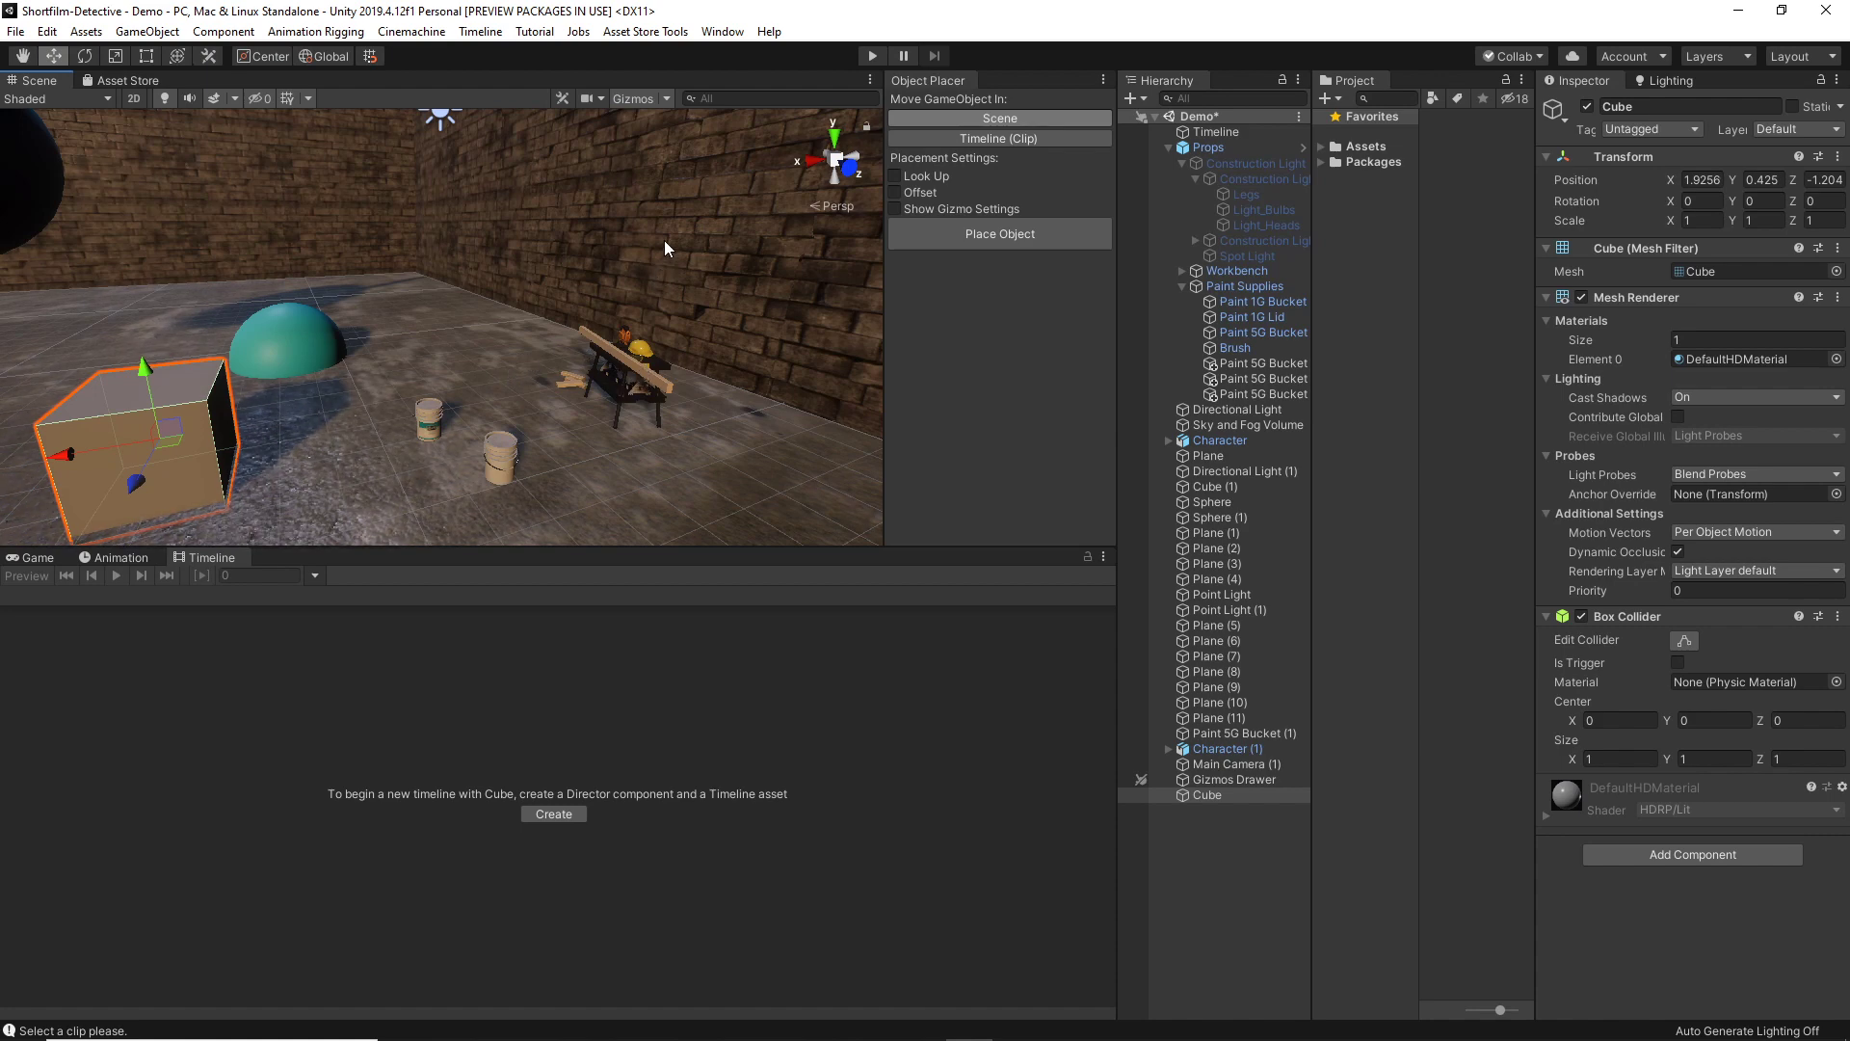
Open Window > QB Tools > Object Placer and dock it beside a wider Scene view
alt+drag(665, 248, 774, 249)
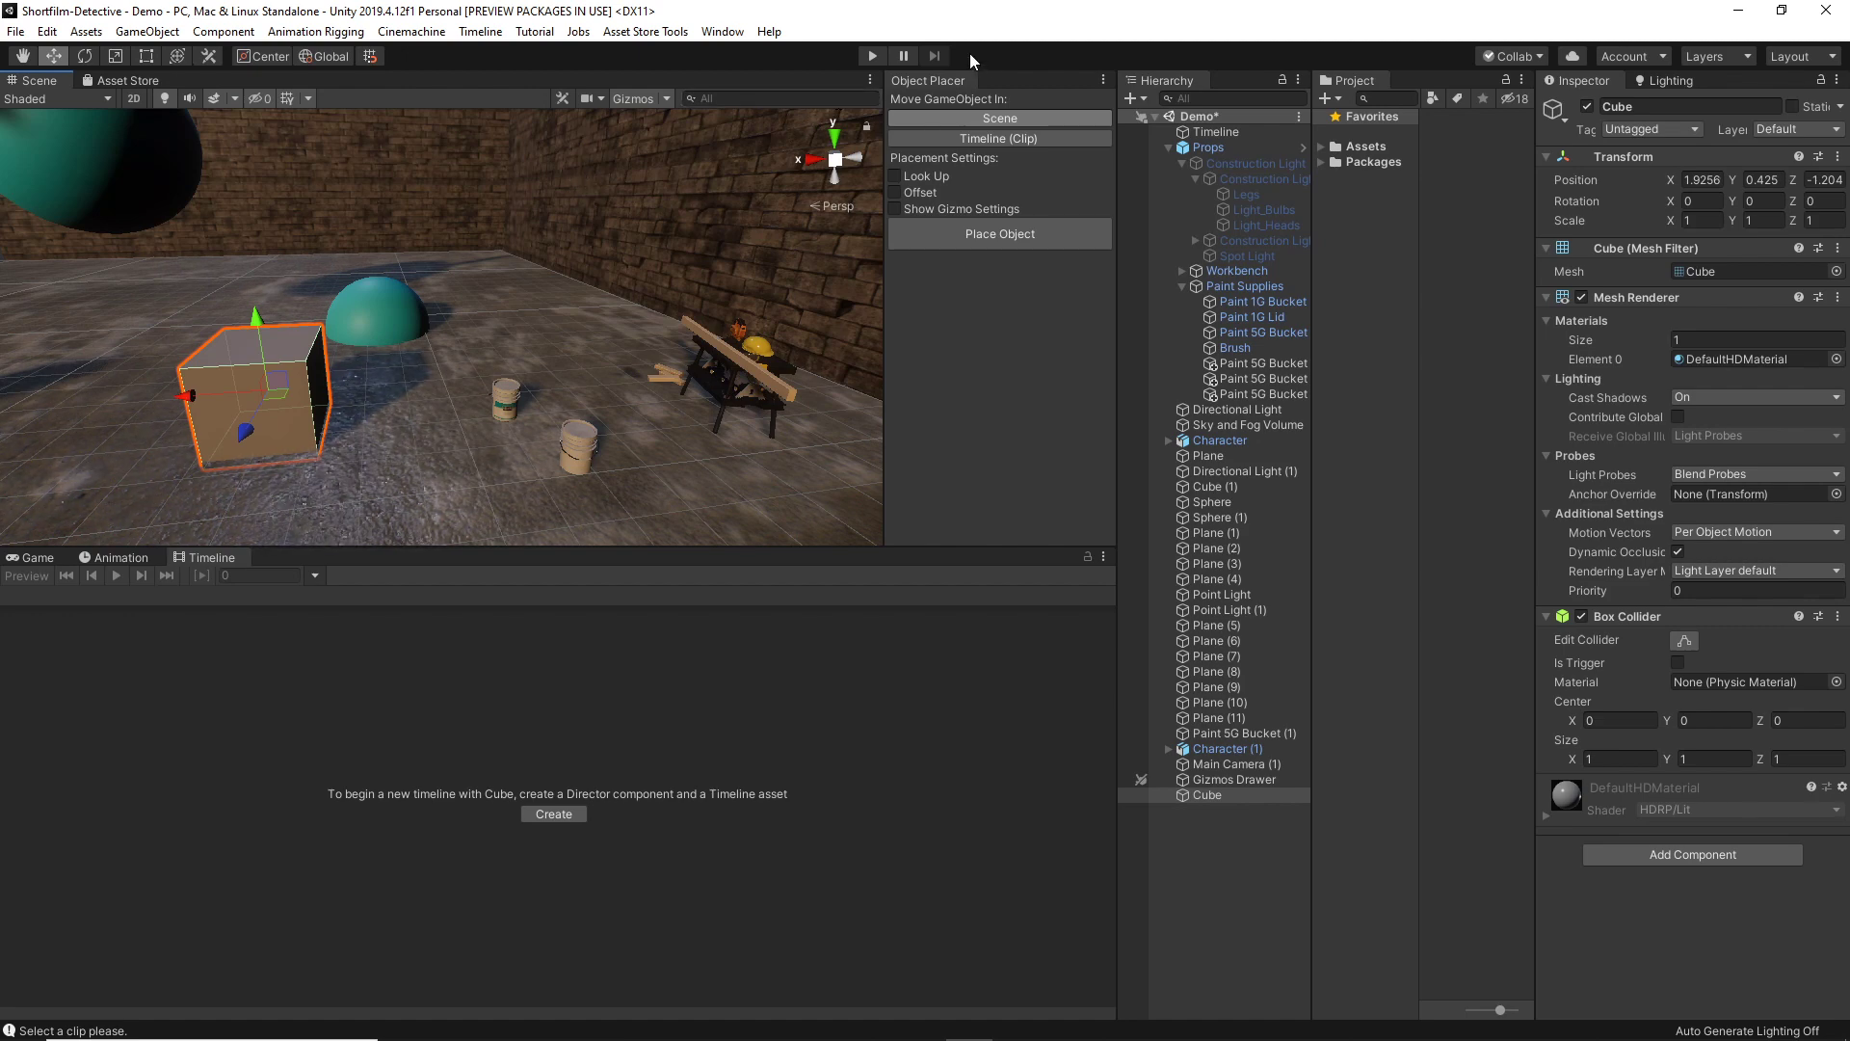
click(723, 31)
mouse_move(737, 156)
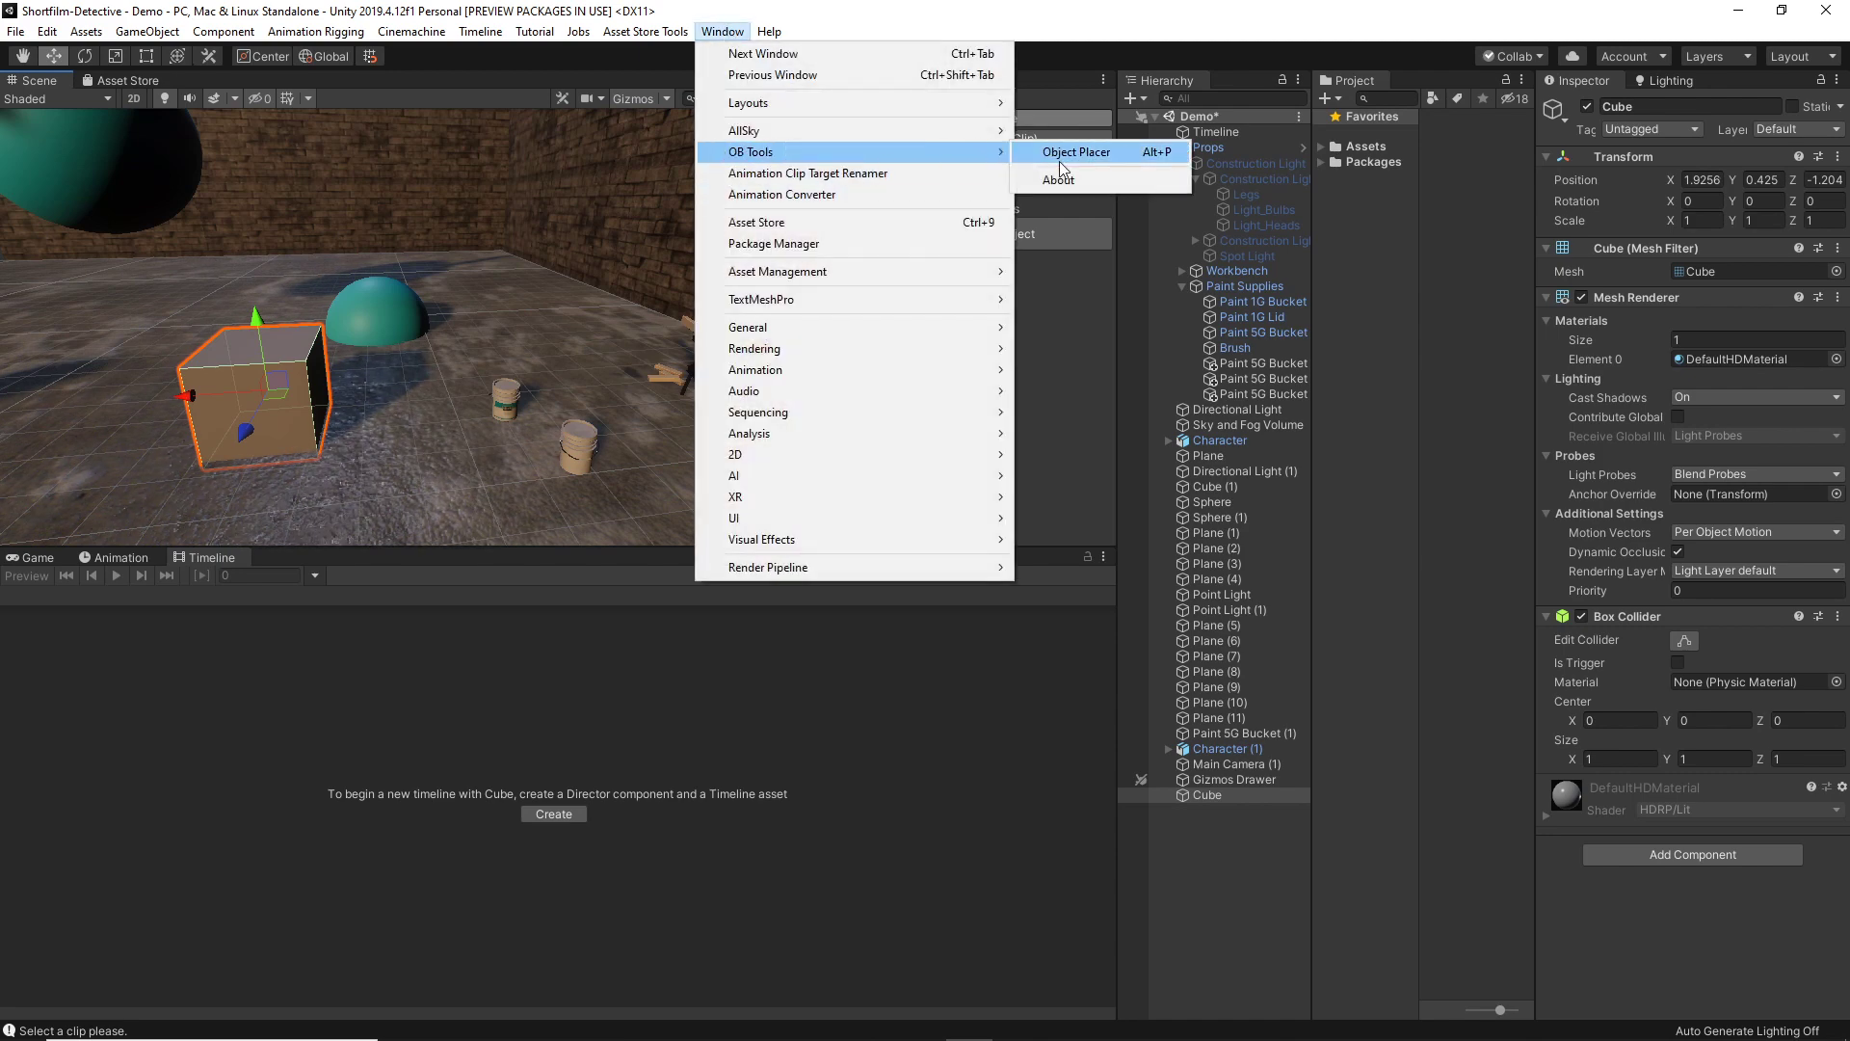
click(1112, 152)
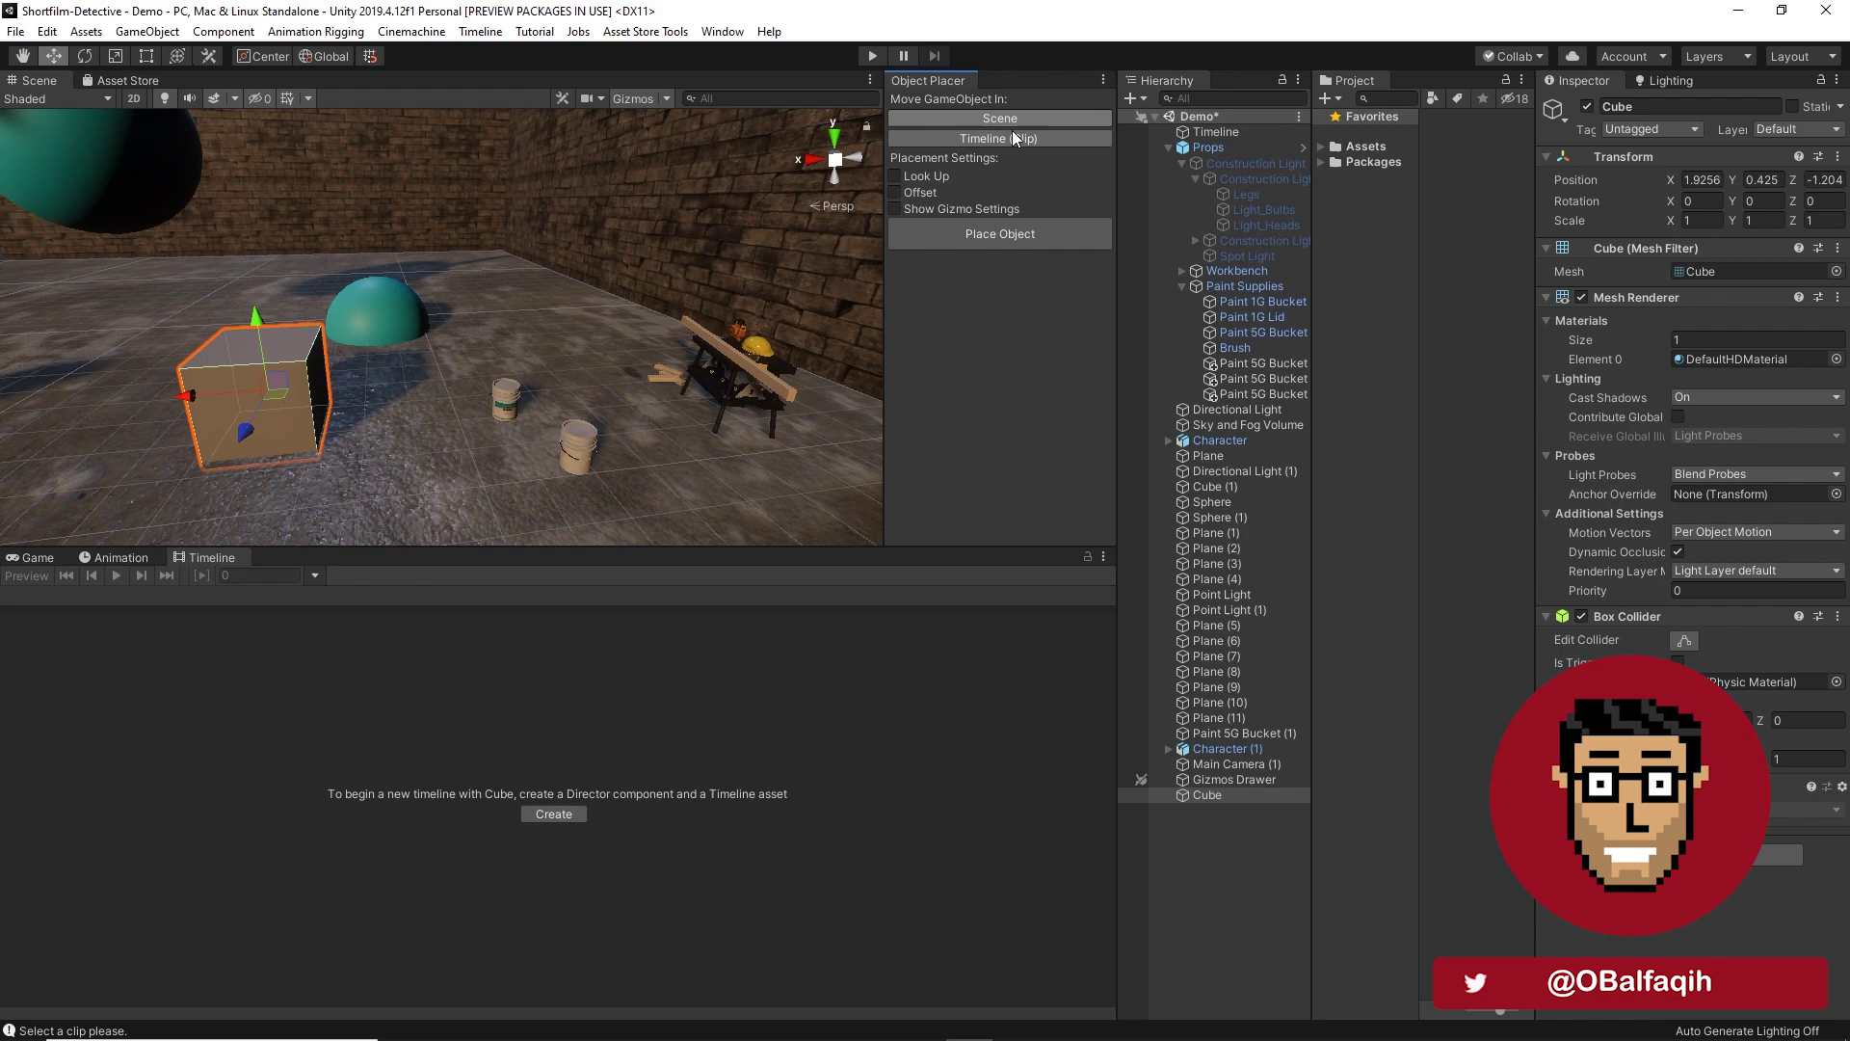
drag(927, 80, 1108, 191)
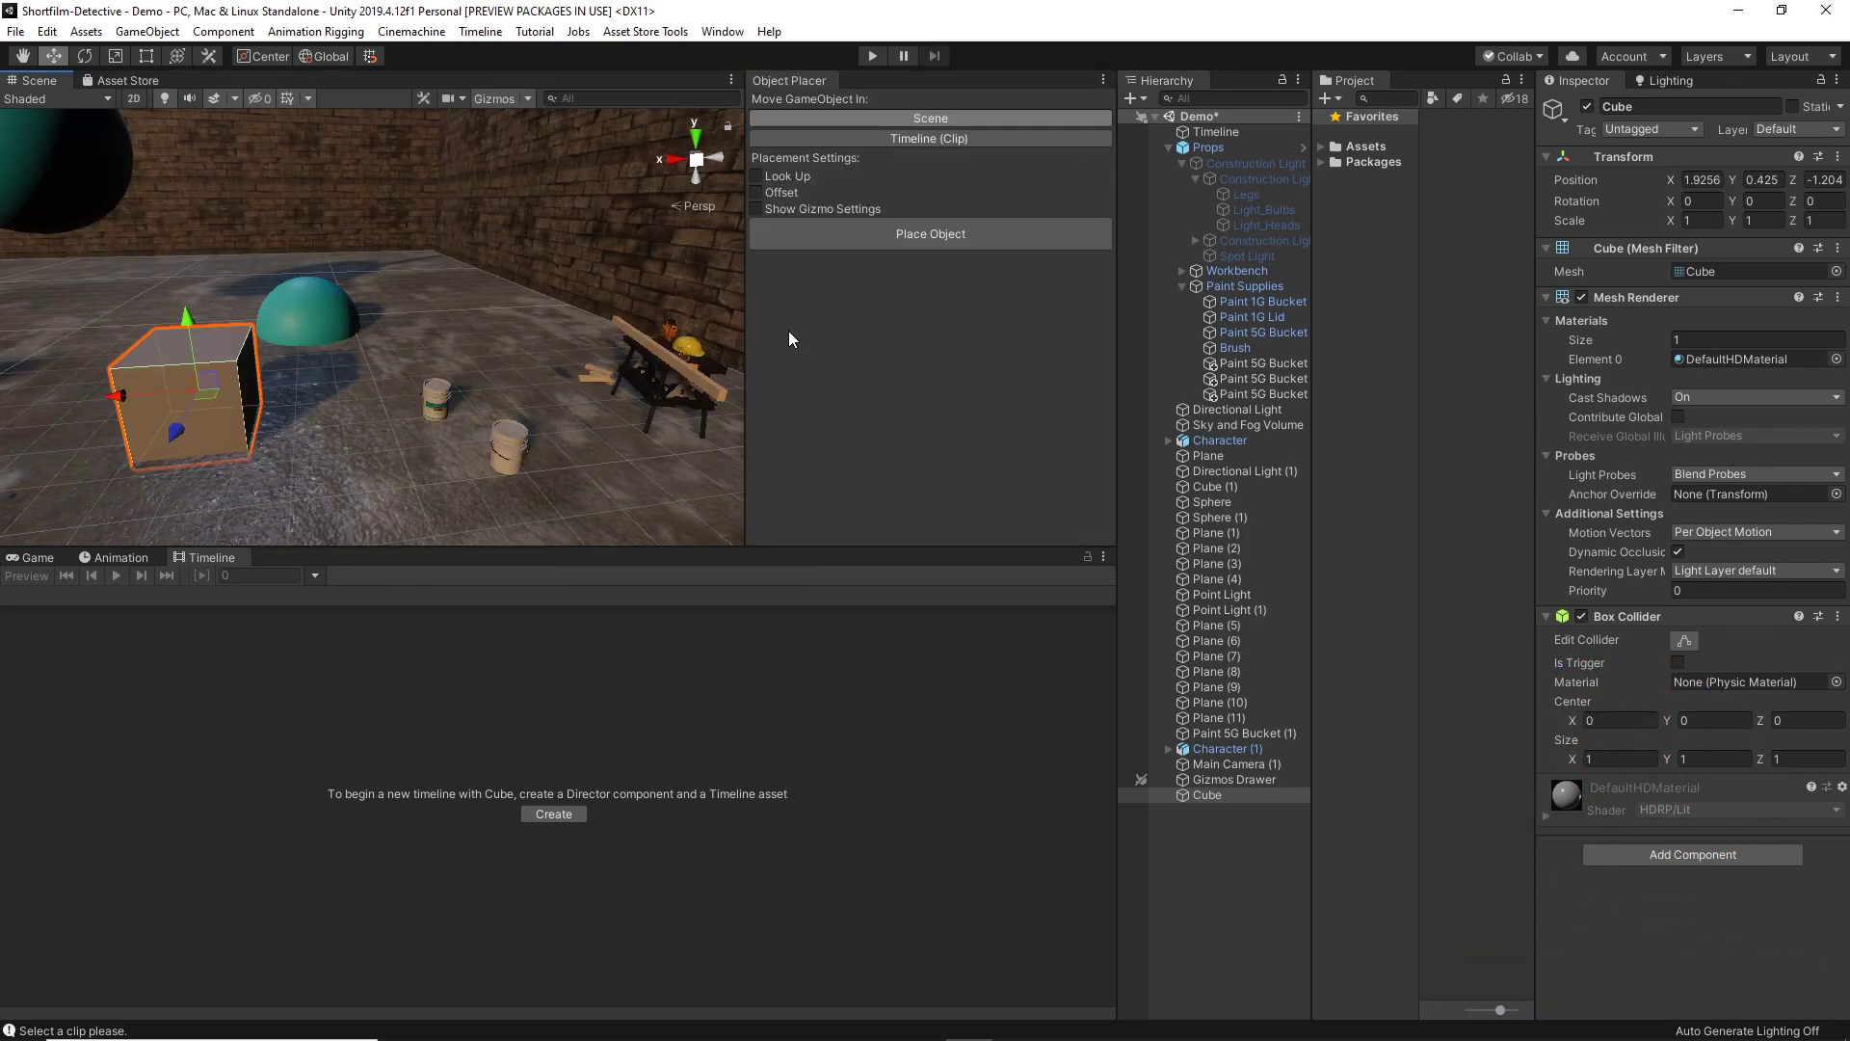
drag(742, 337, 904, 351)
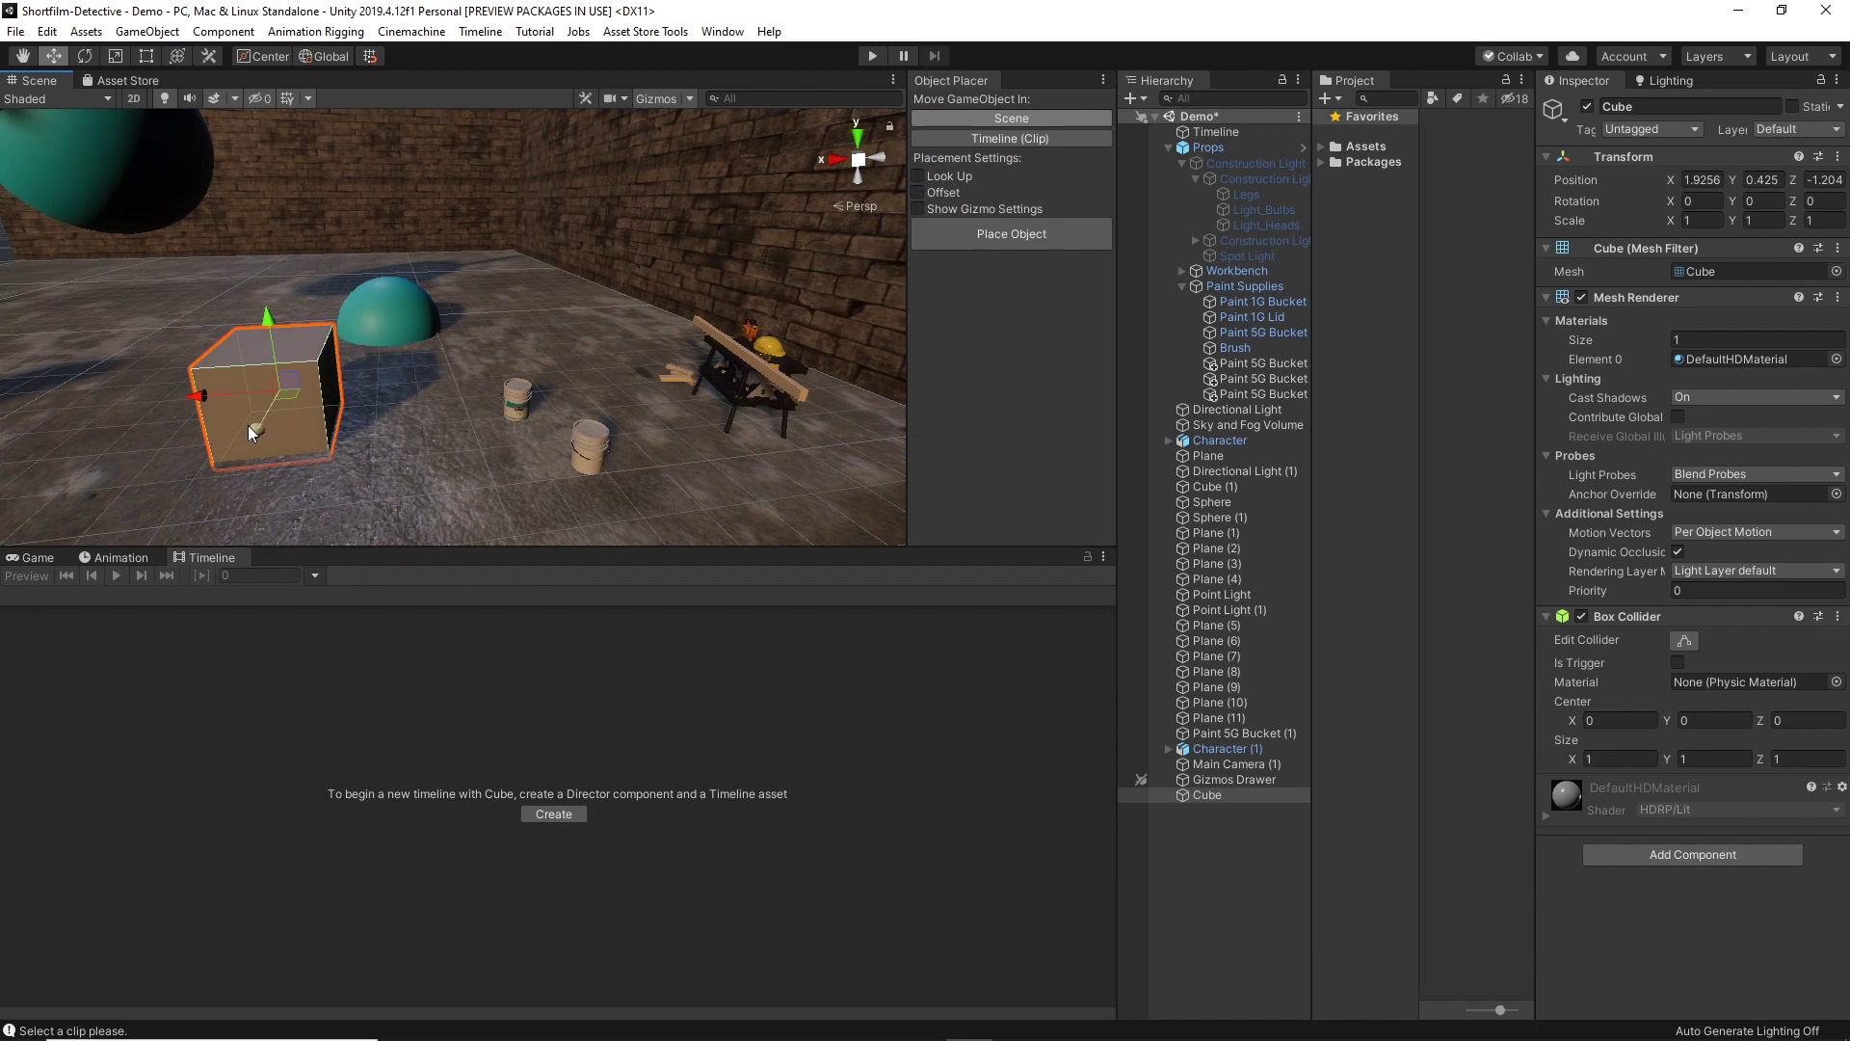
mouse_move(246, 425)
right_down()
mouse_move(297, 315)
mouse_move(694, 224)
right_up()
Drag Paint 5G Bucket (3) across the floor and onto the sphere, then undo back to the floor
click(601, 436)
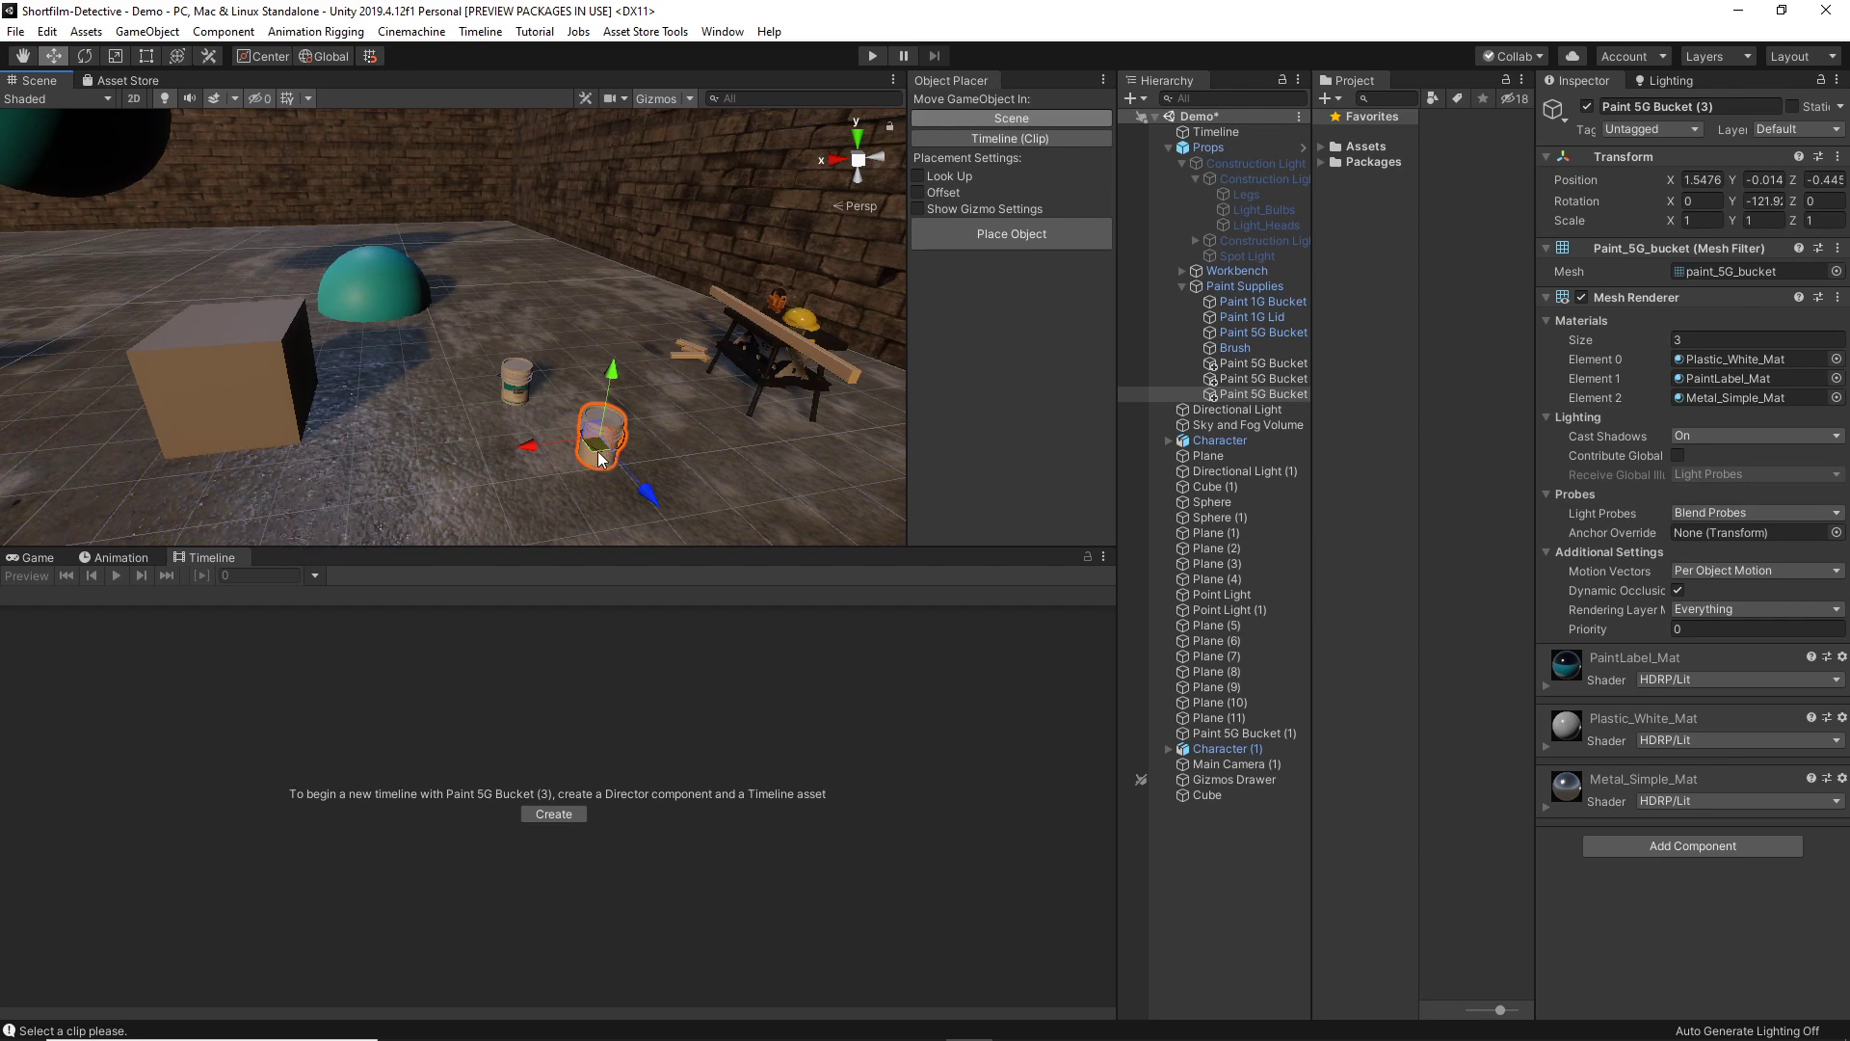
mouse_move(598, 455)
mouse_down()
mouse_move(496, 333)
mouse_move(530, 490)
mouse_move(709, 443)
mouse_up()
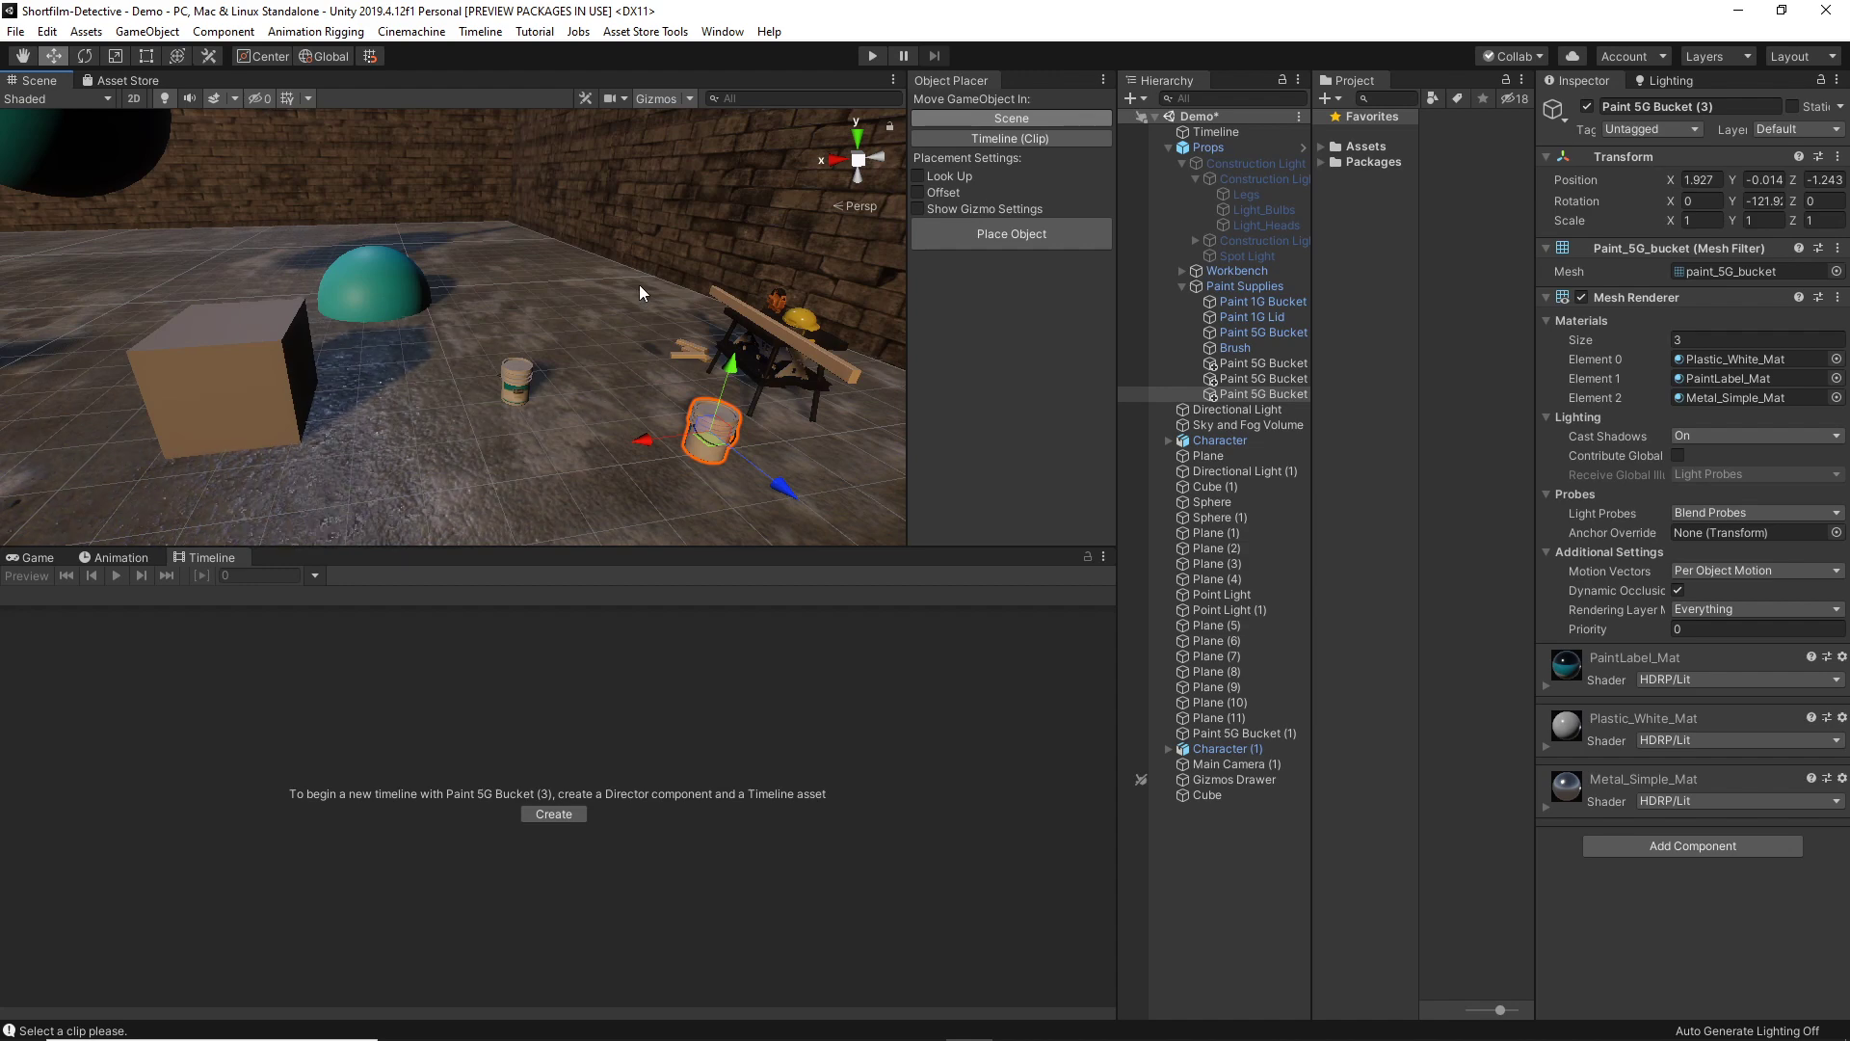
mouse_move(709, 443)
mouse_down()
mouse_move(384, 289)
mouse_move(365, 249)
mouse_up()
drag(355, 184, 356, 170)
key(e)
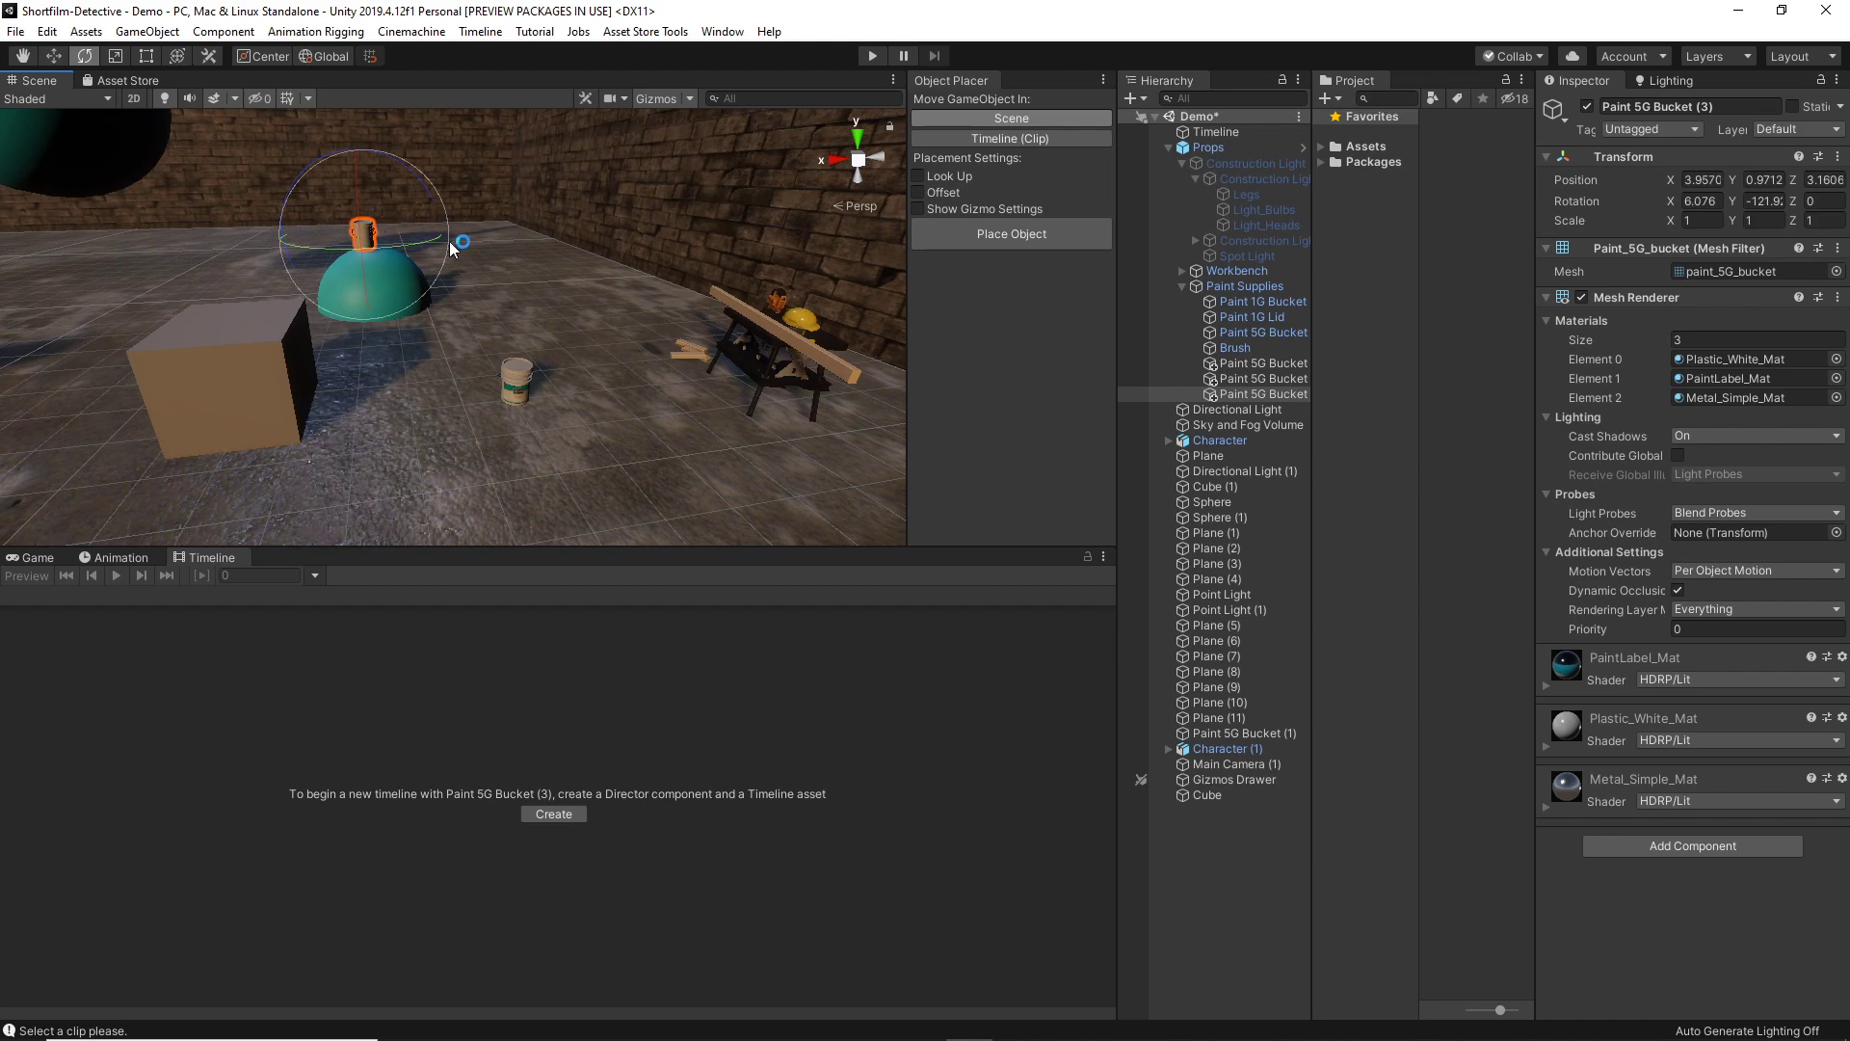
key(ctrl+z)
key(ctrl+z)
key(w)
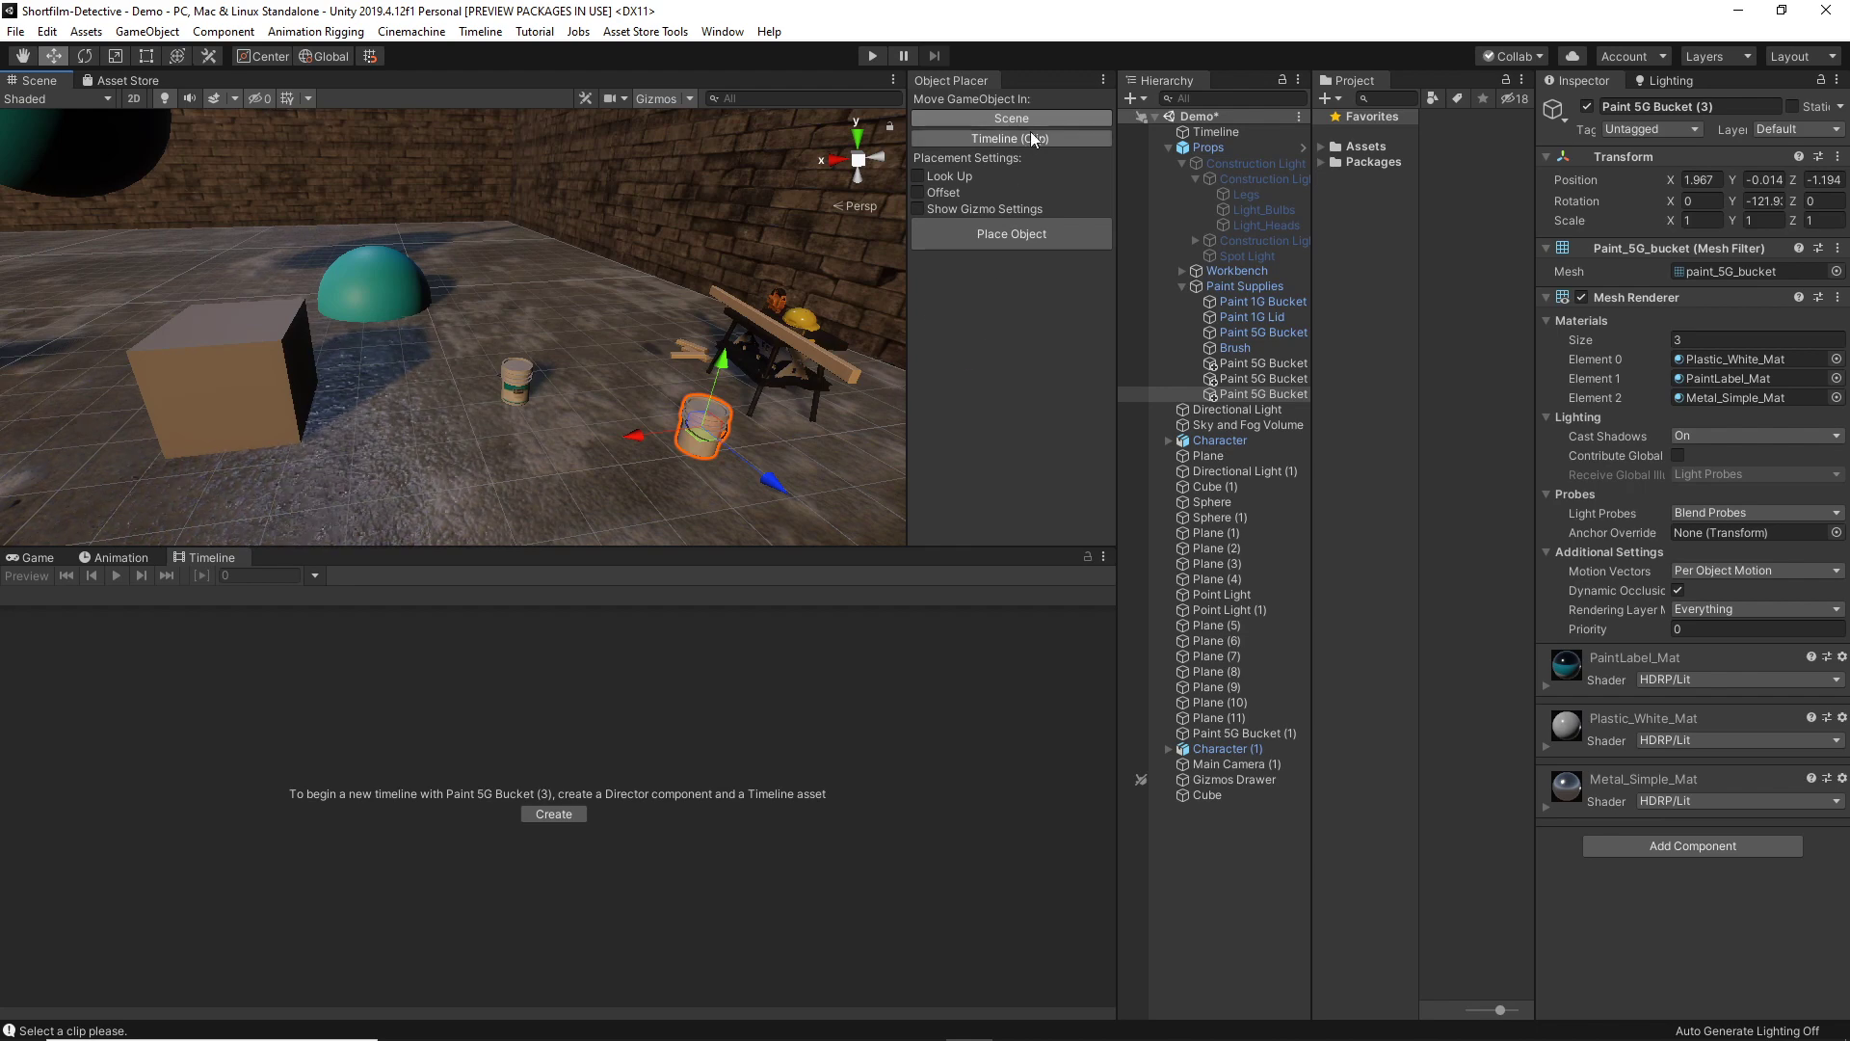
key(f)
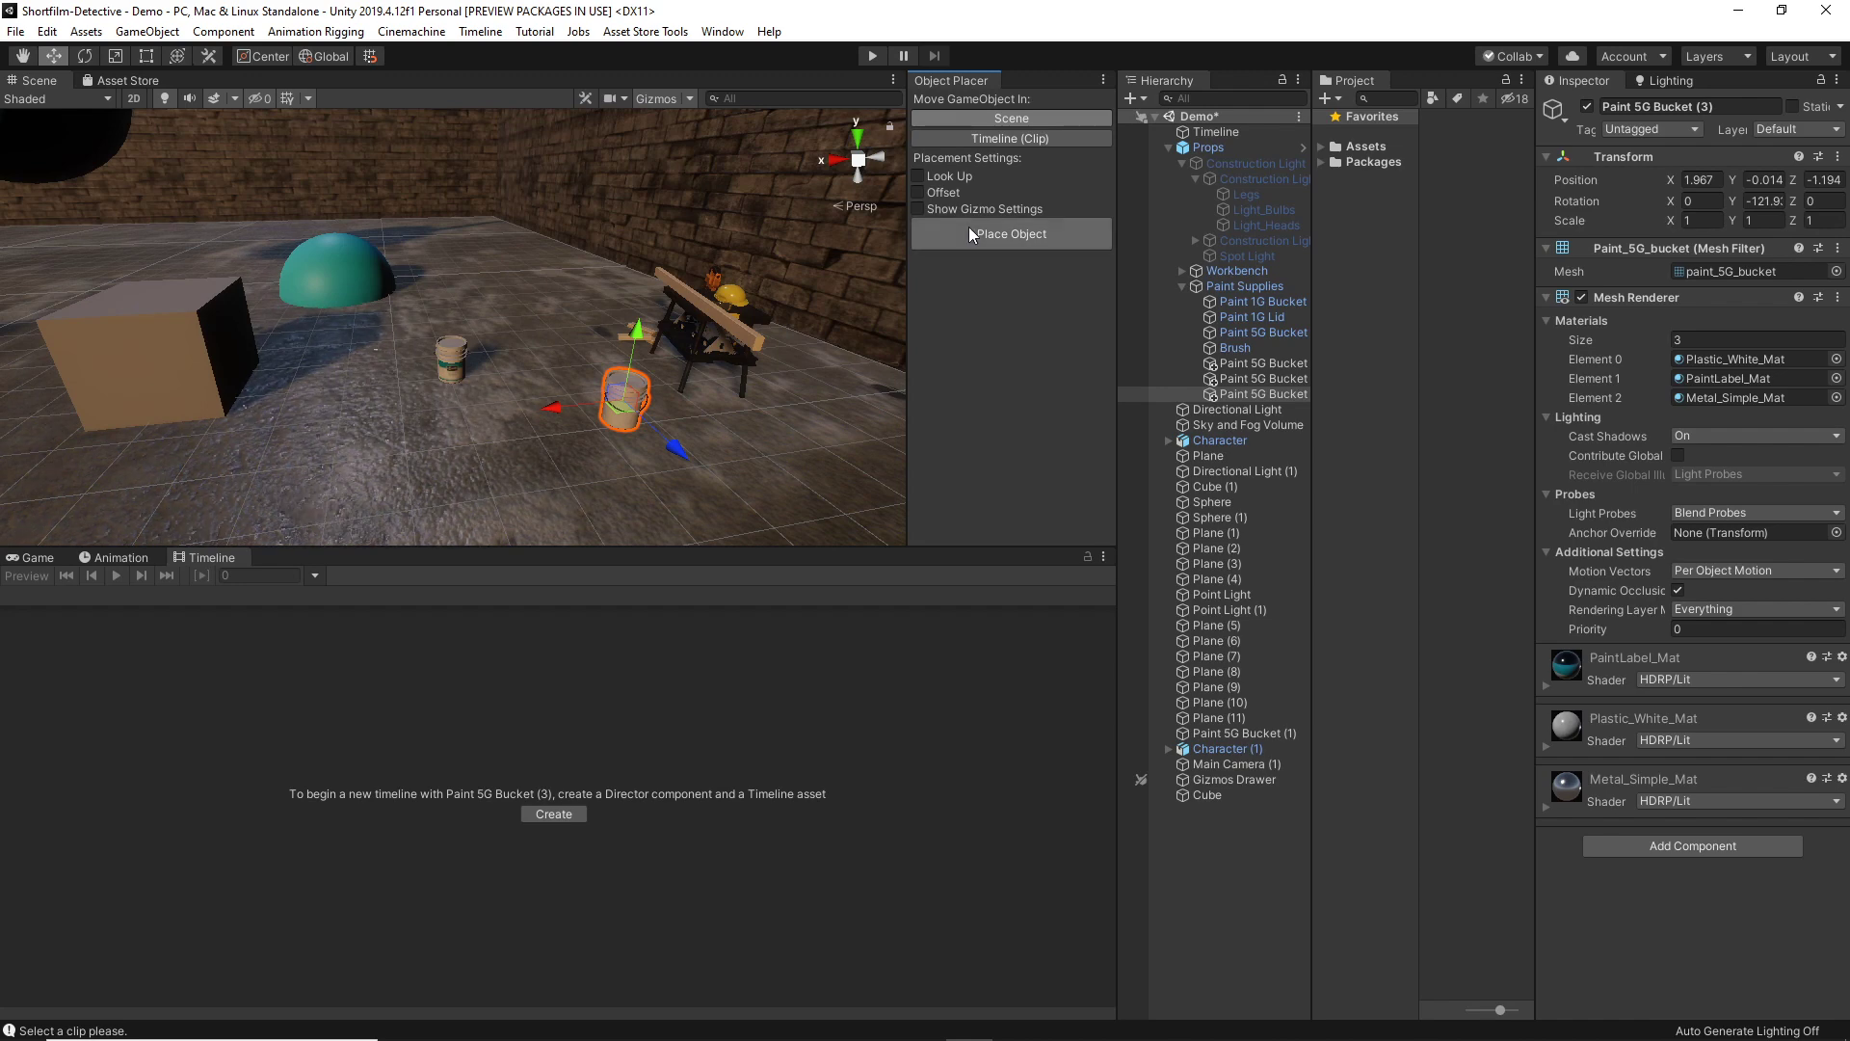
Use Place Object to drop the bucket on the floor by the workbench, then on the cube
click(1012, 233)
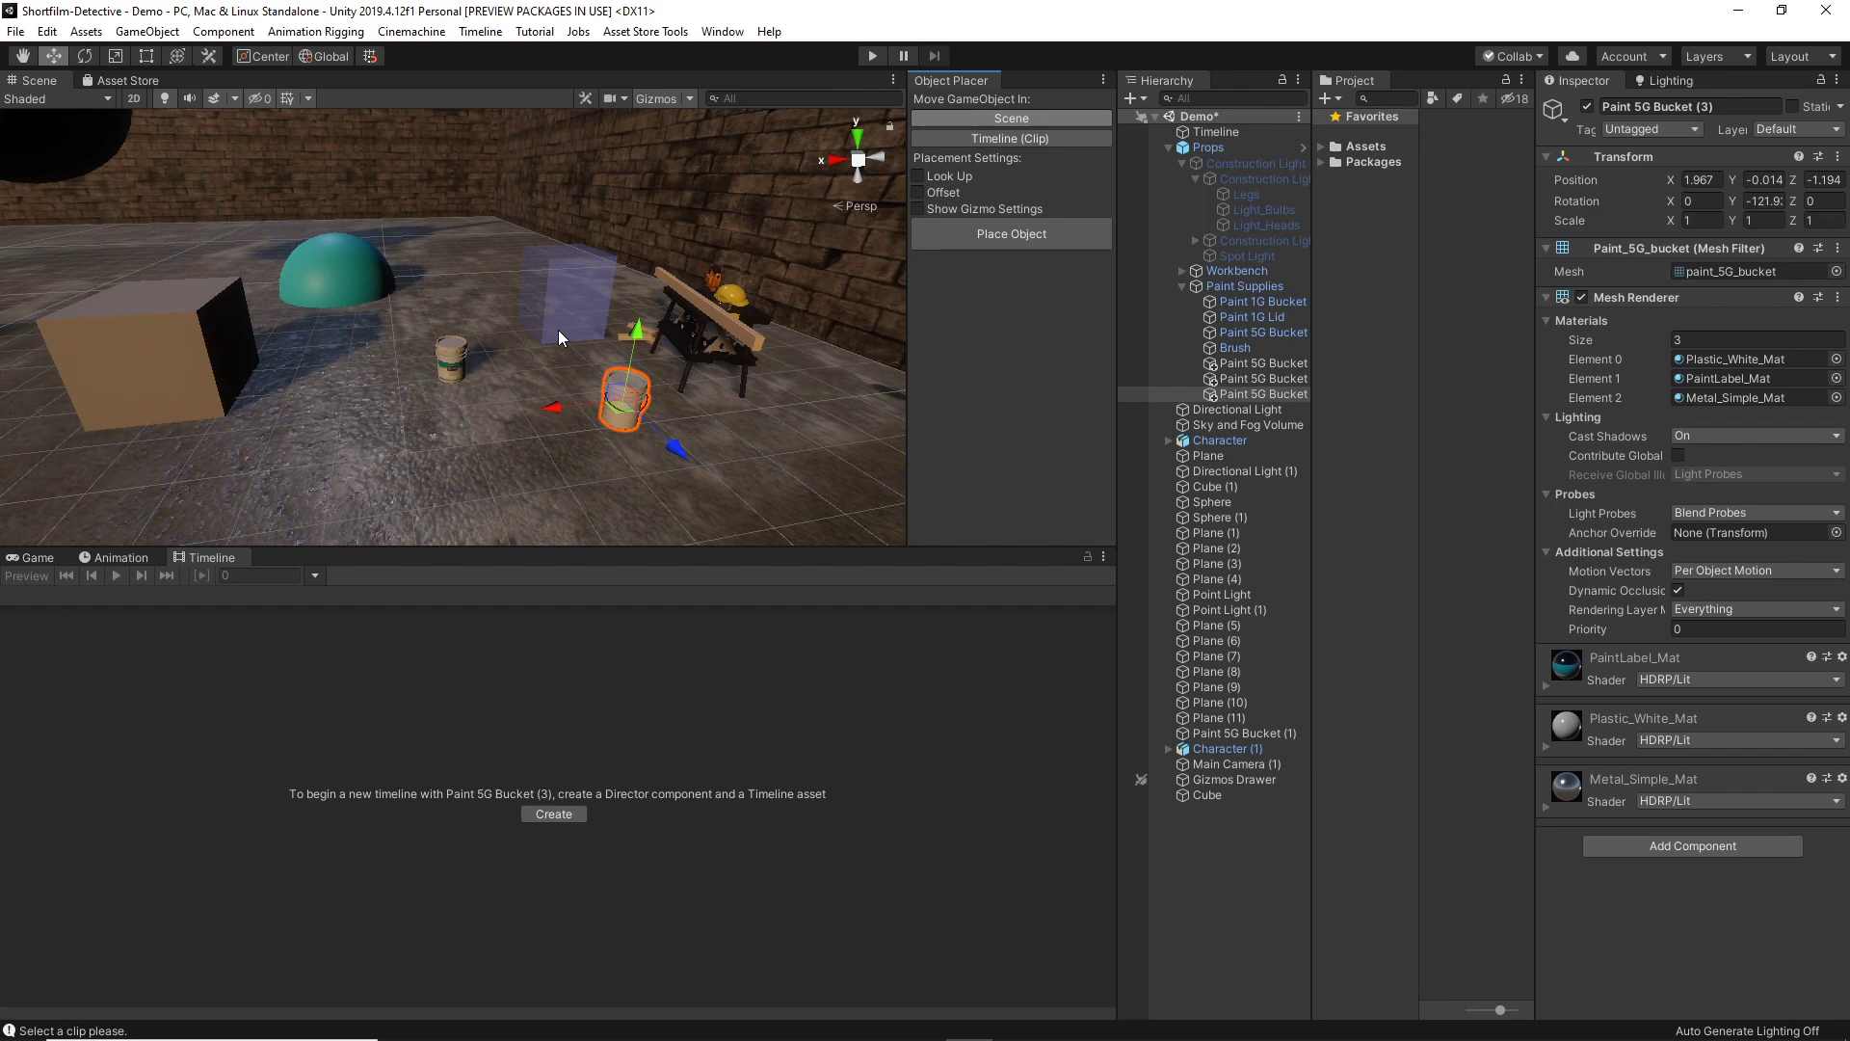
click(554, 330)
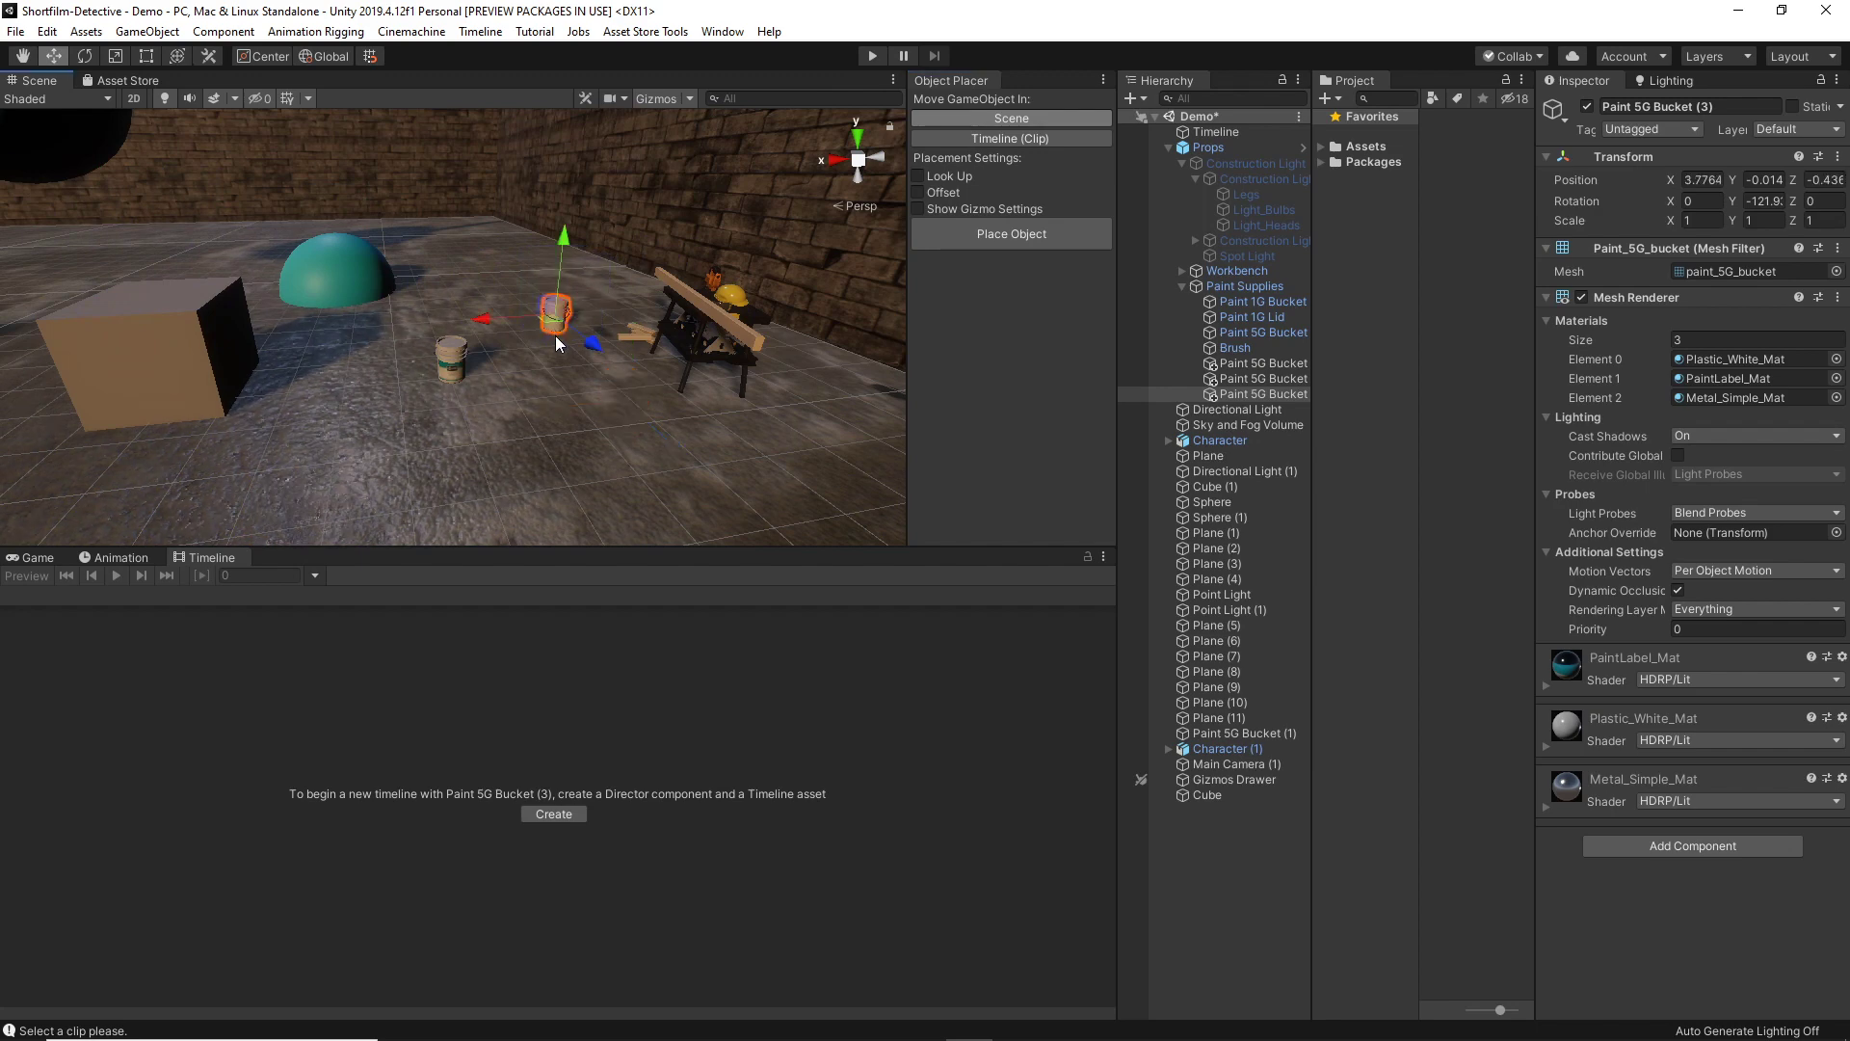
click(950, 235)
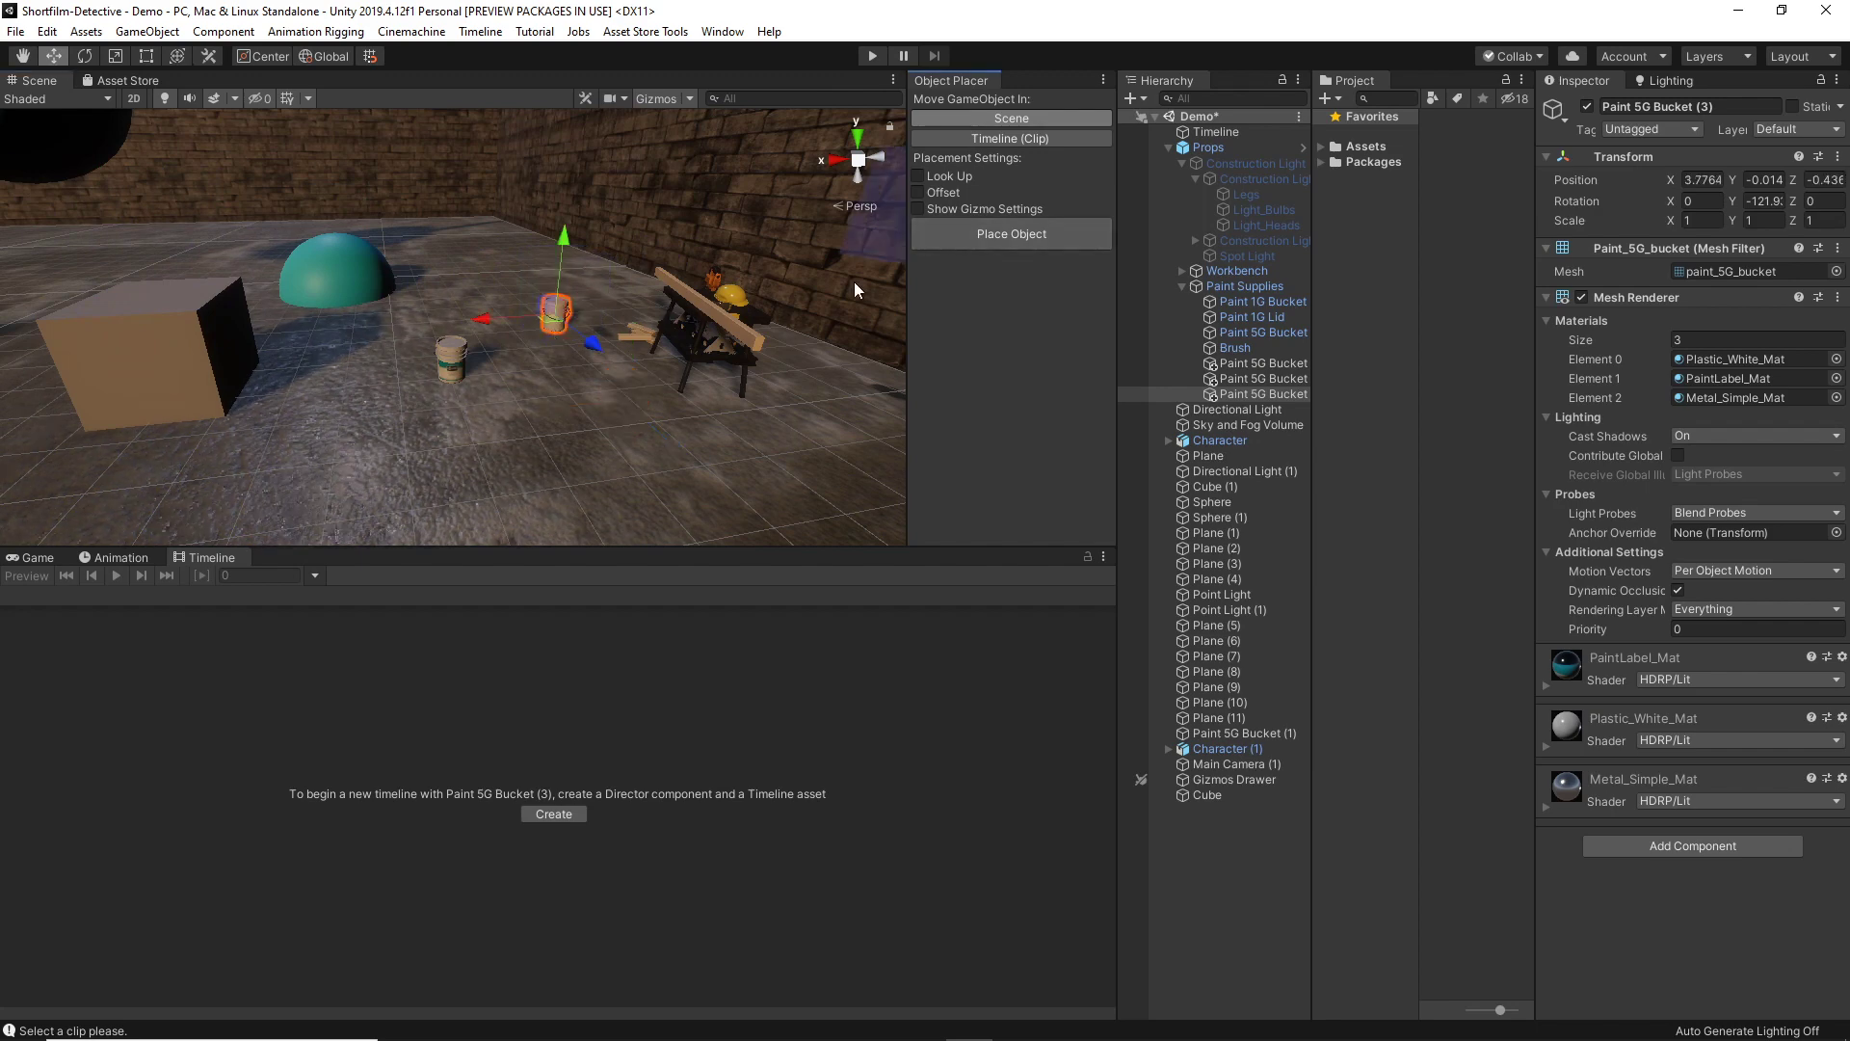
click(224, 338)
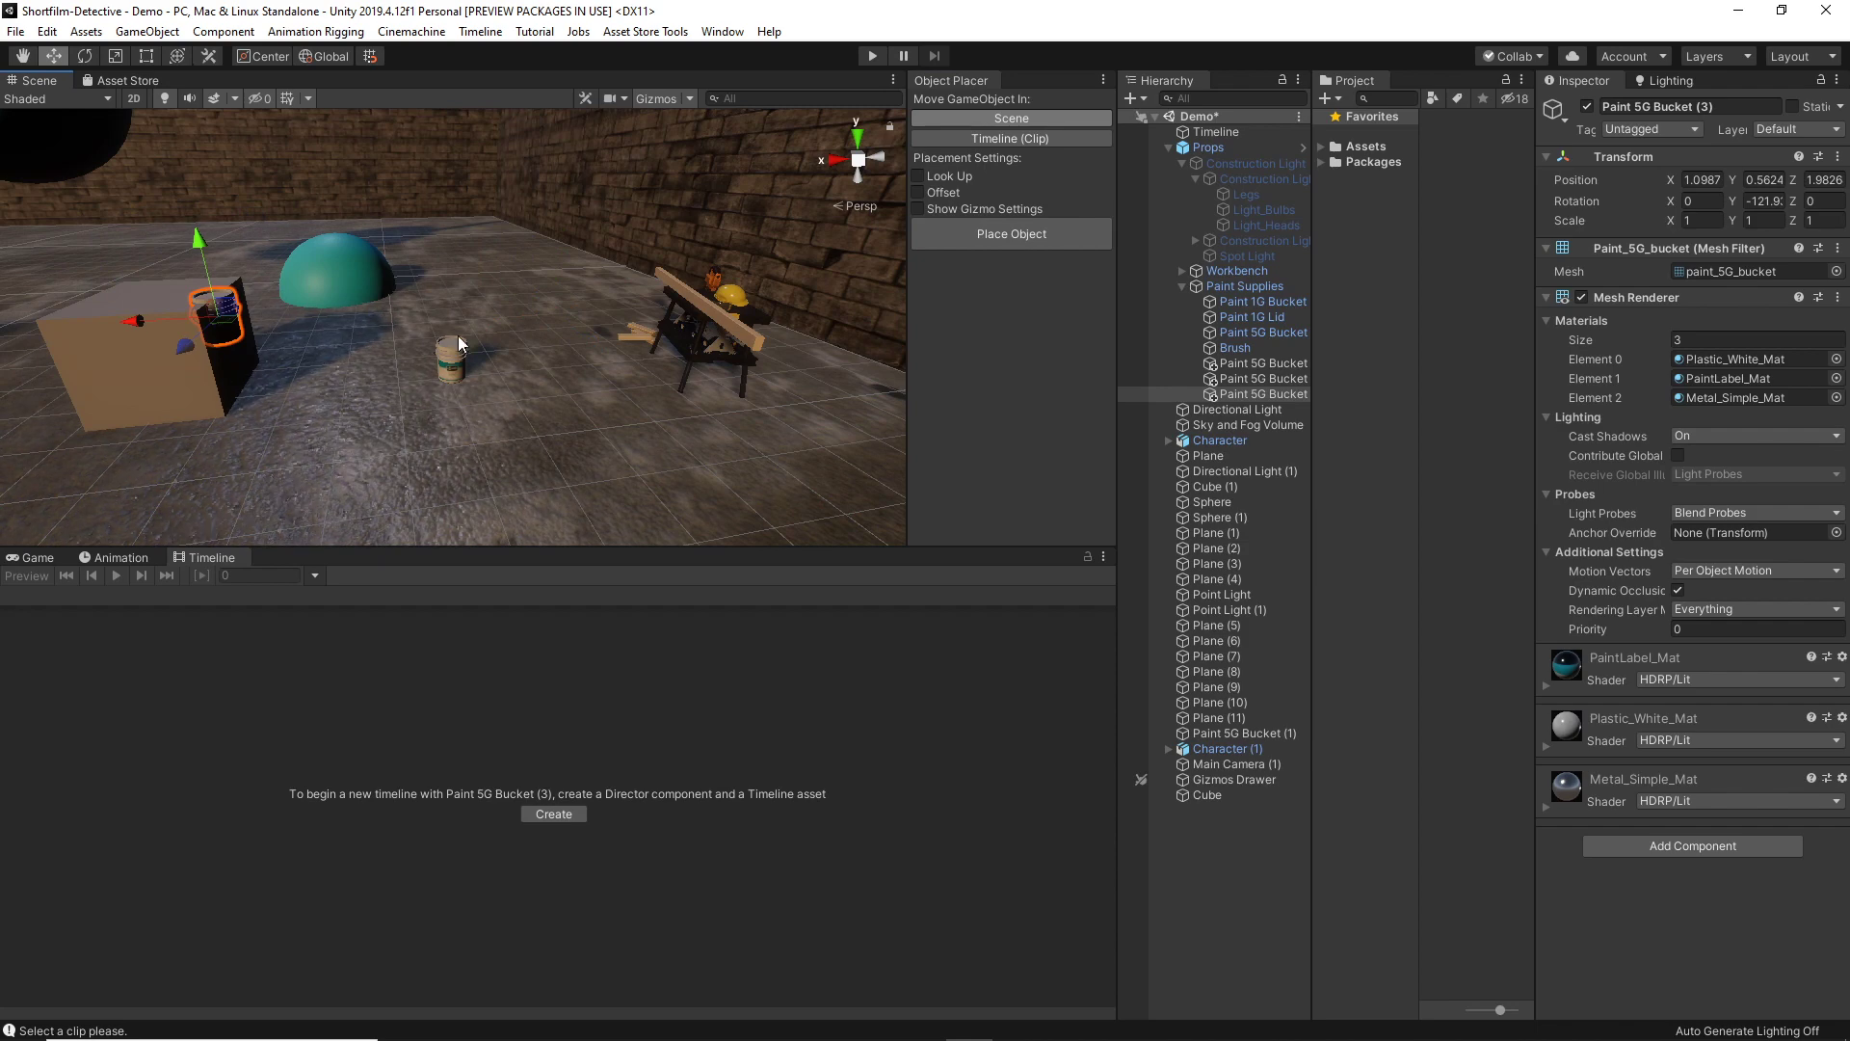
alt+drag(524, 293, 390, 362)
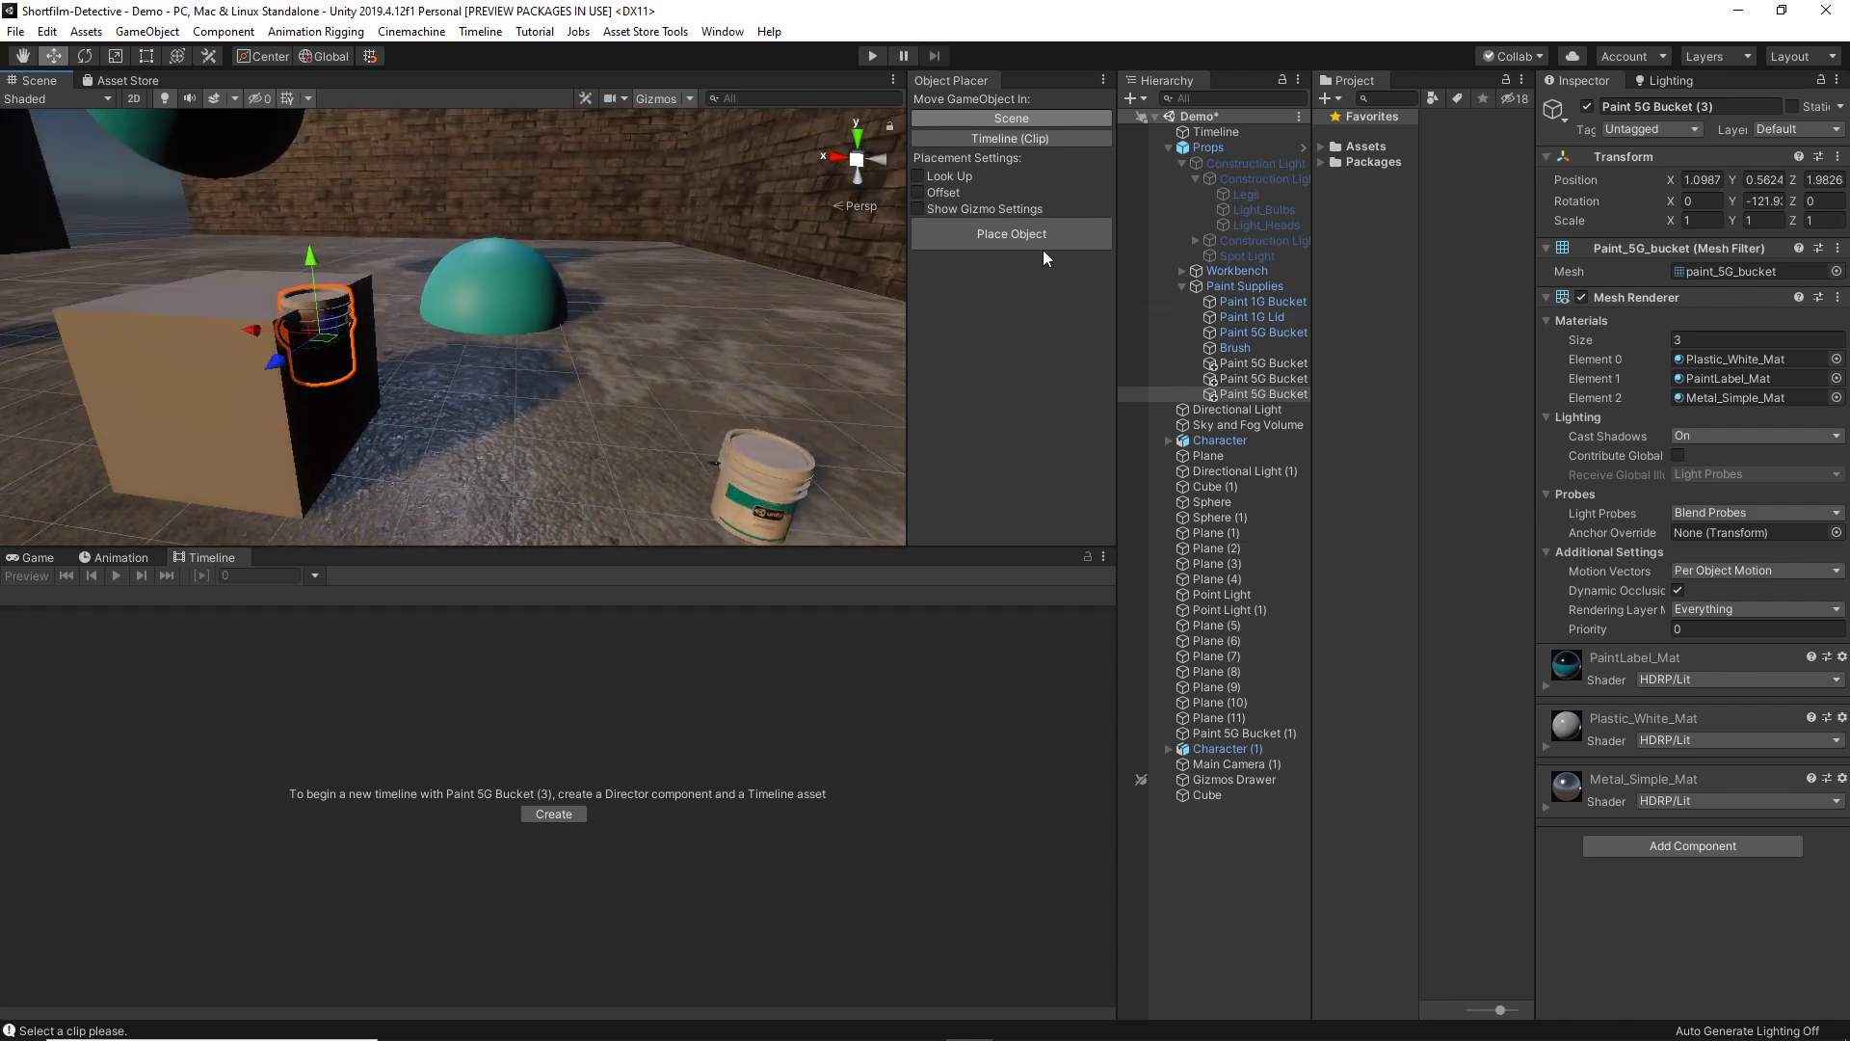
Place the bucket on top of the teal dome, undoing an accidental tilt
click(1022, 235)
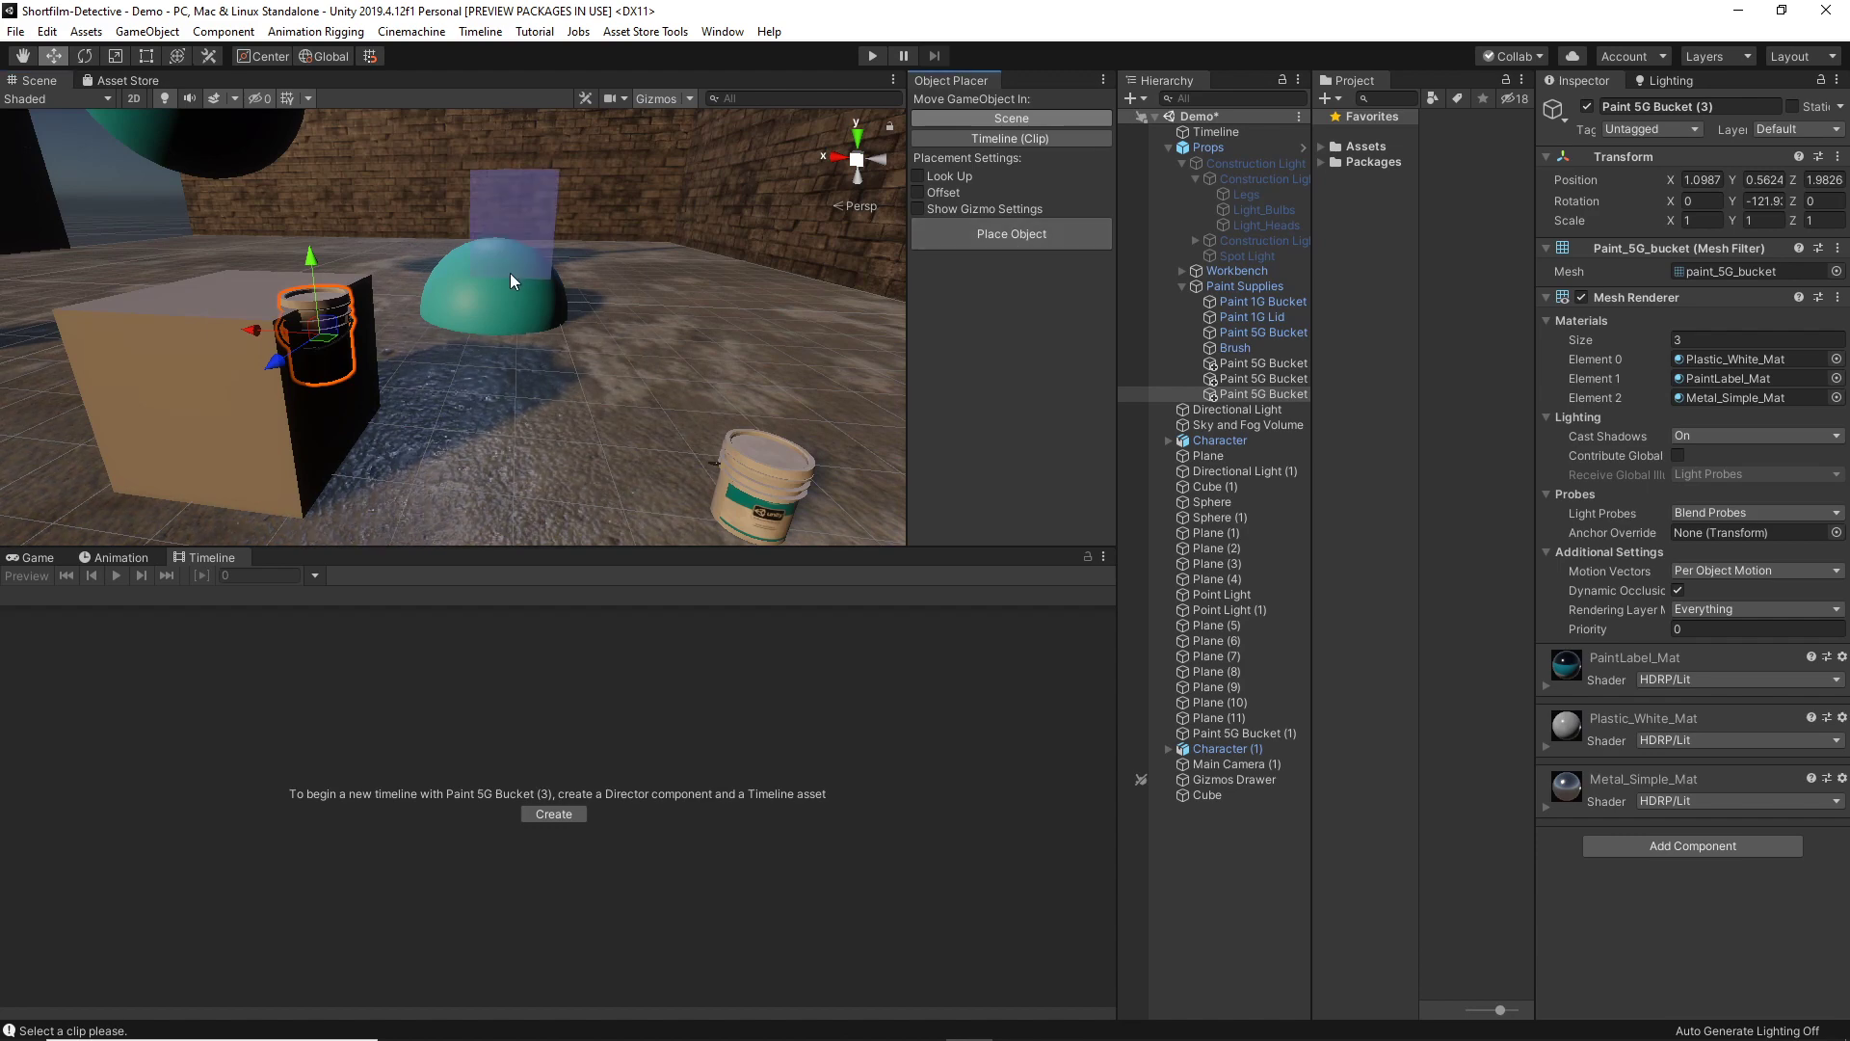
click(535, 258)
alt+drag(657, 264, 576, 308)
key(e)
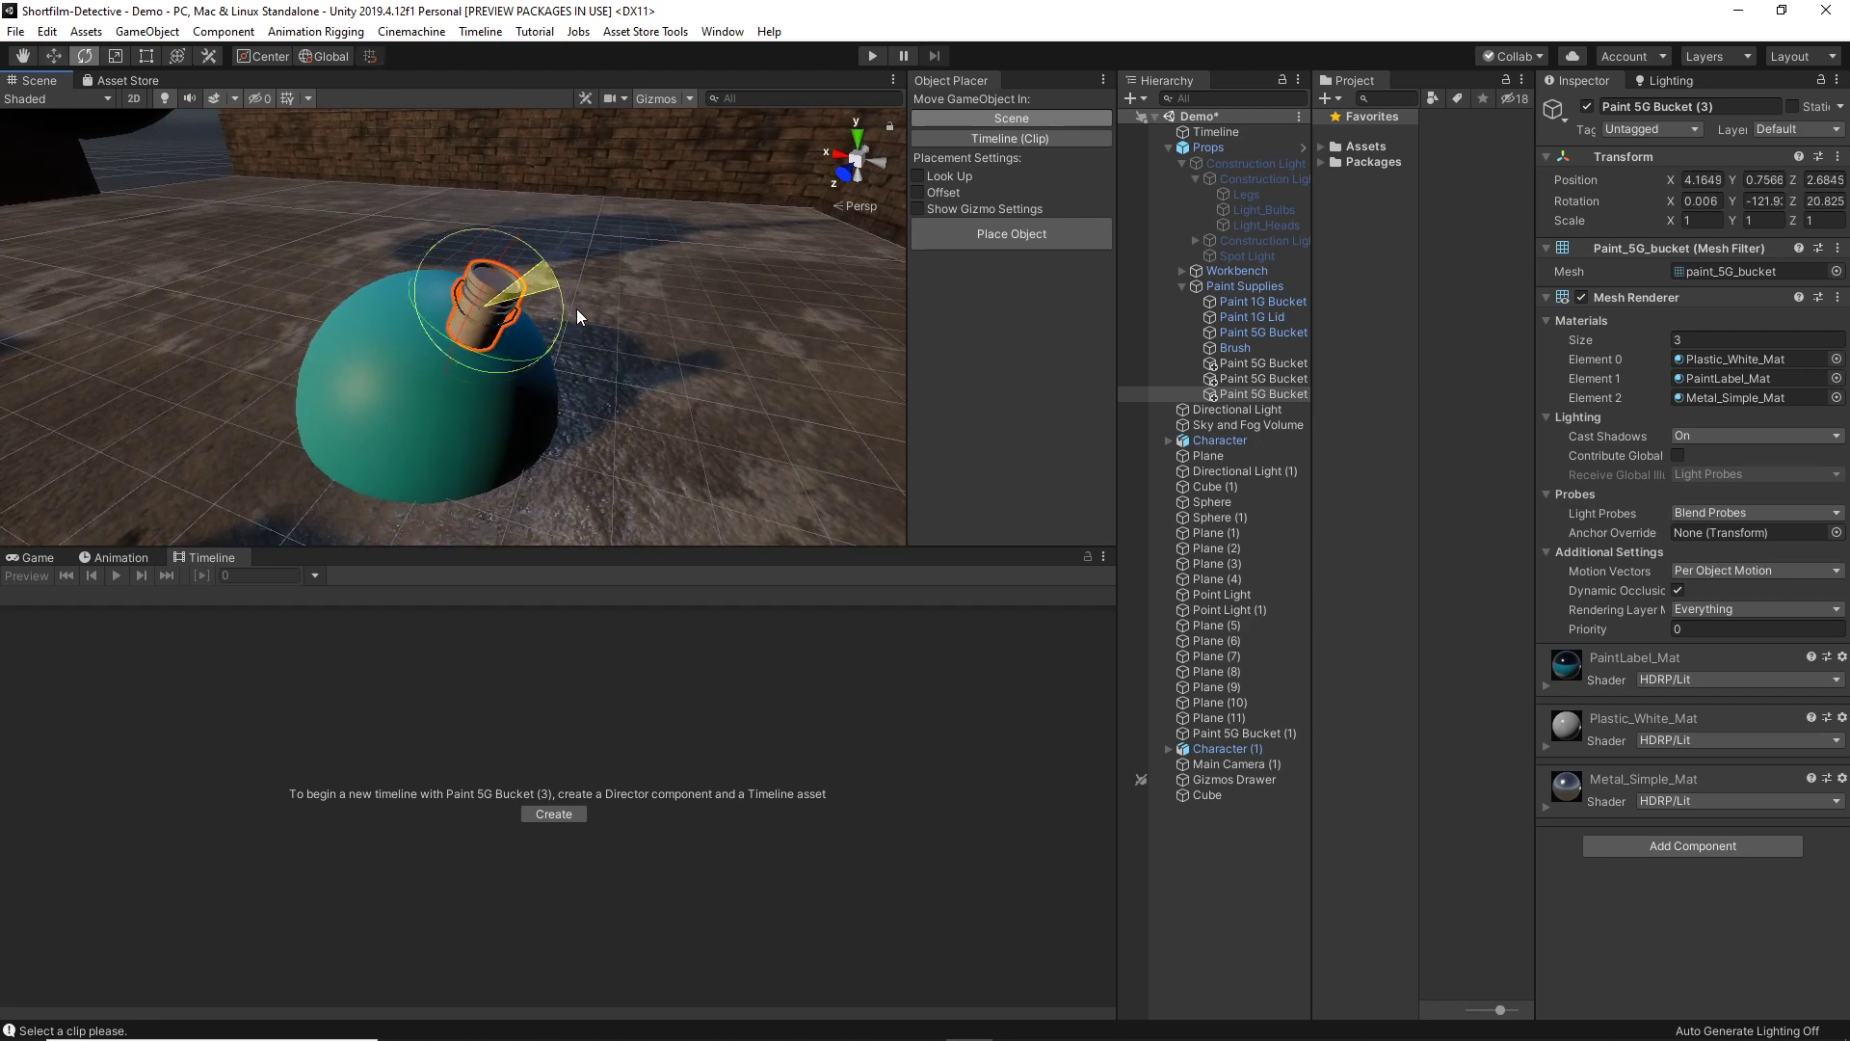
key(ctrl+z)
key(w)
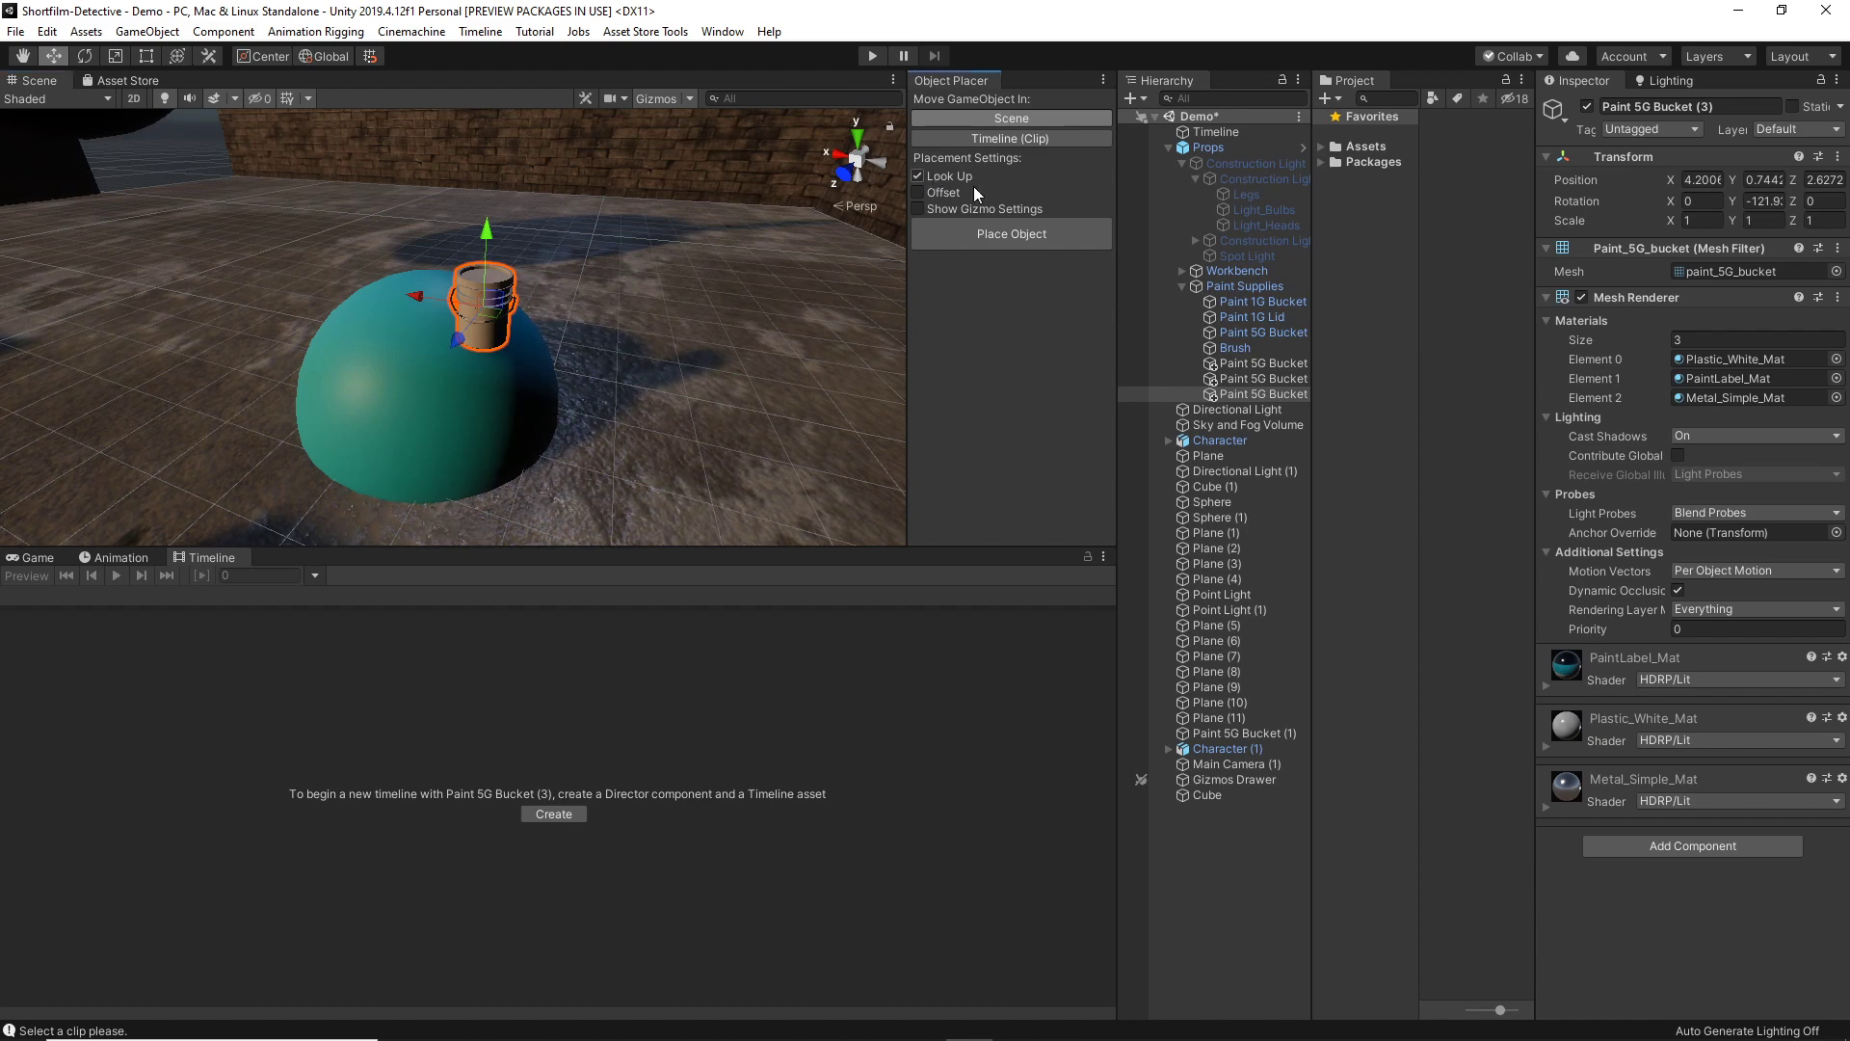
Place the bucket on the sphere, tilted to follow its surface
click(1000, 233)
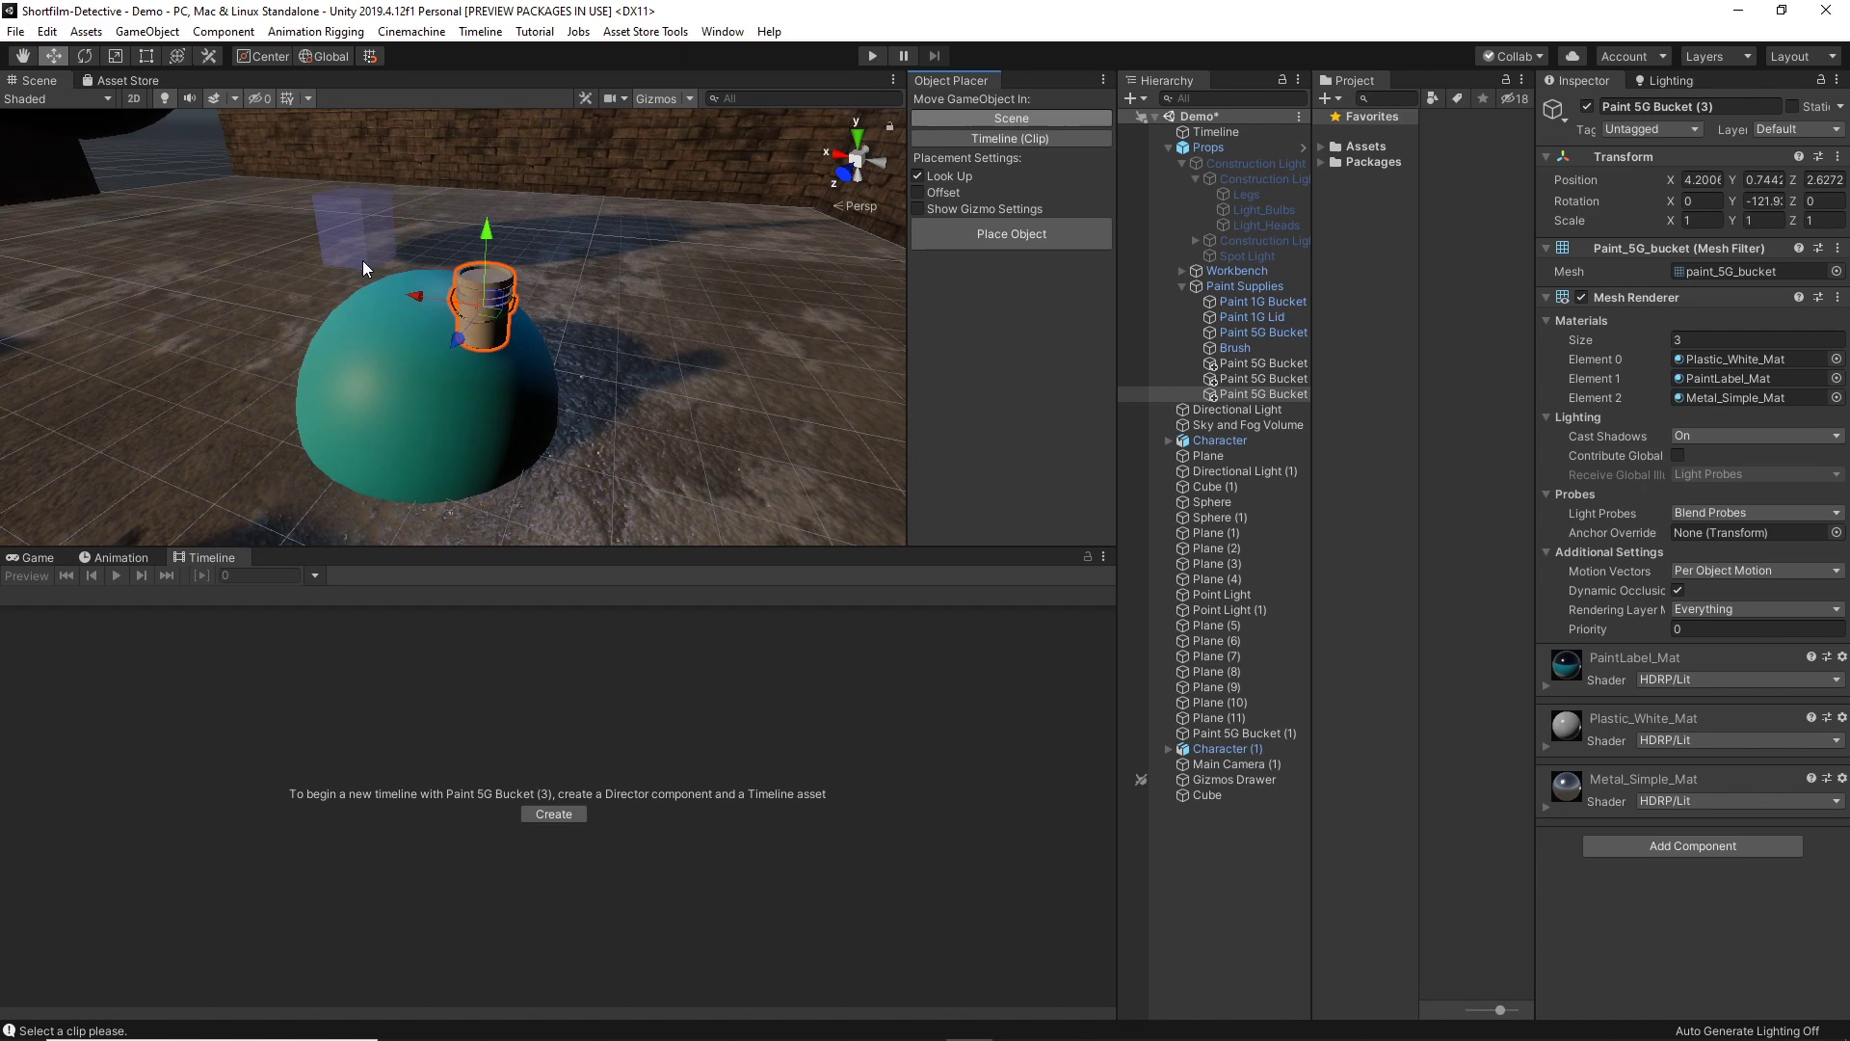
click(352, 322)
alt+drag(463, 358, 462, 434)
Snap the bucket onto the cube's side face and inspect it from several angles
click(1006, 233)
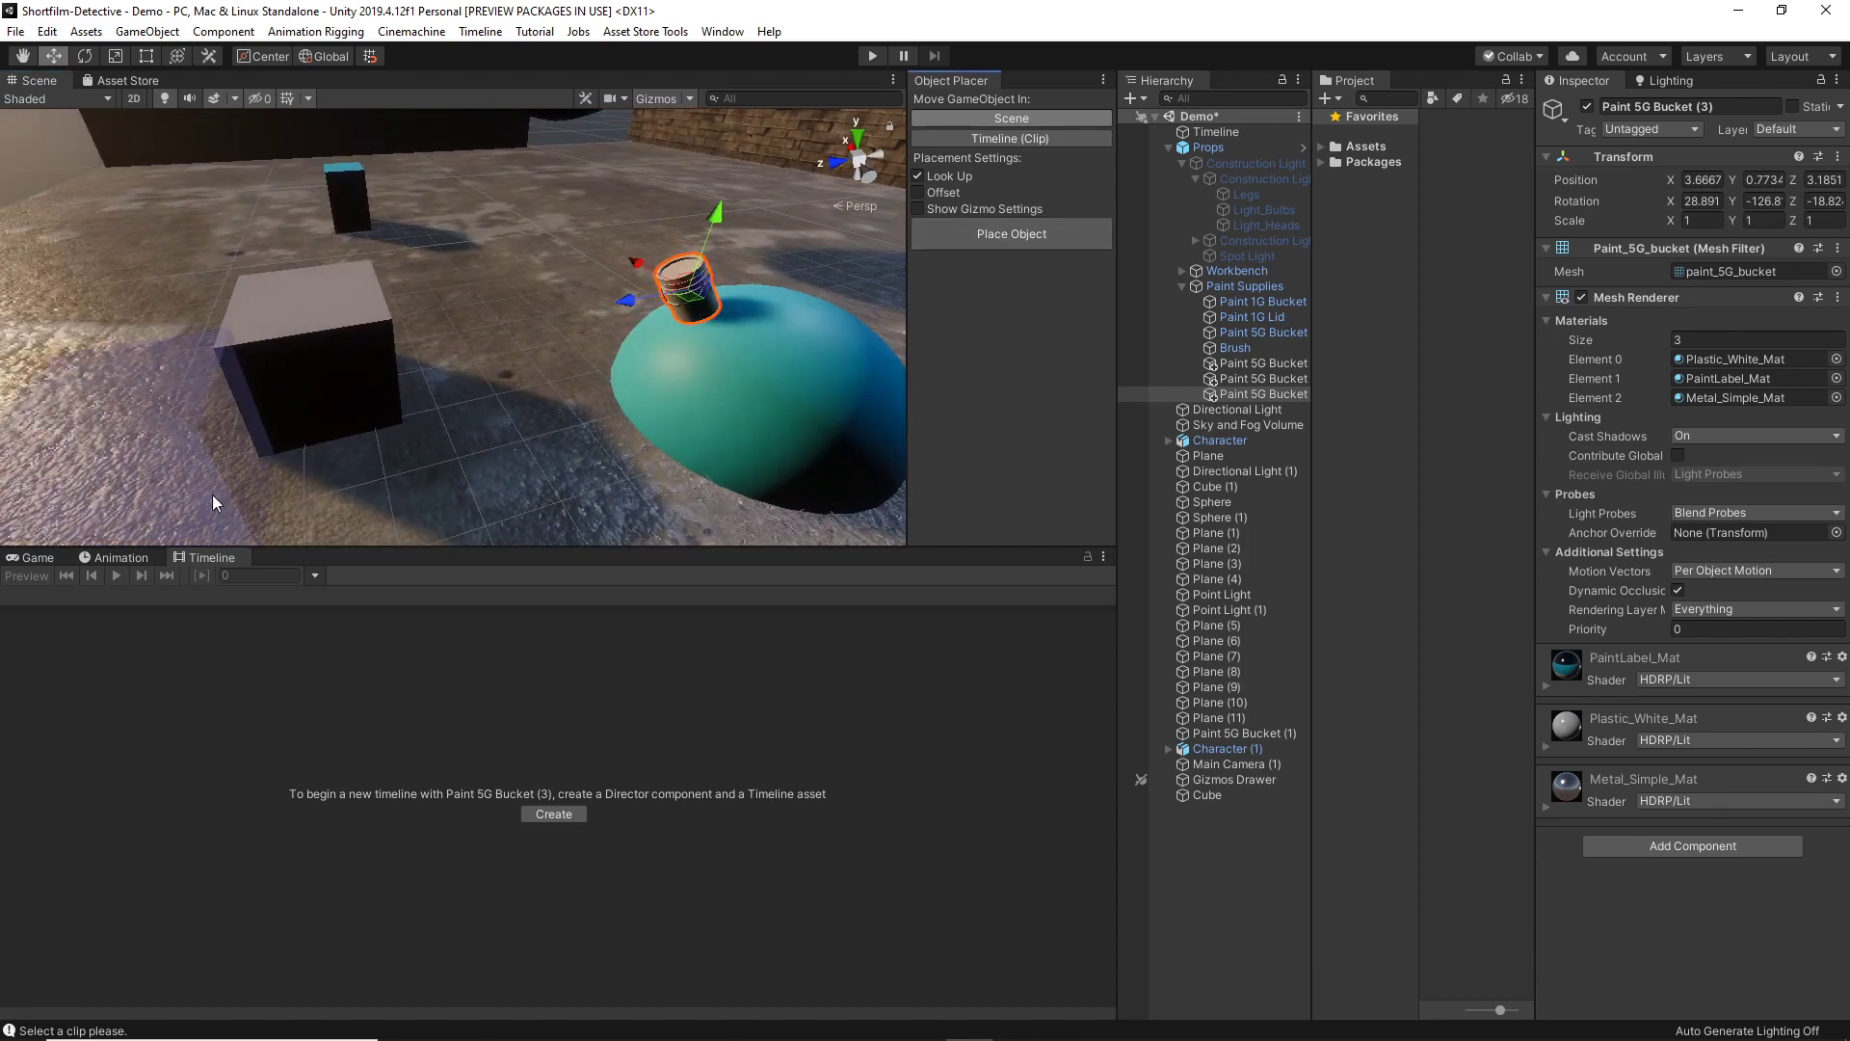
click(326, 403)
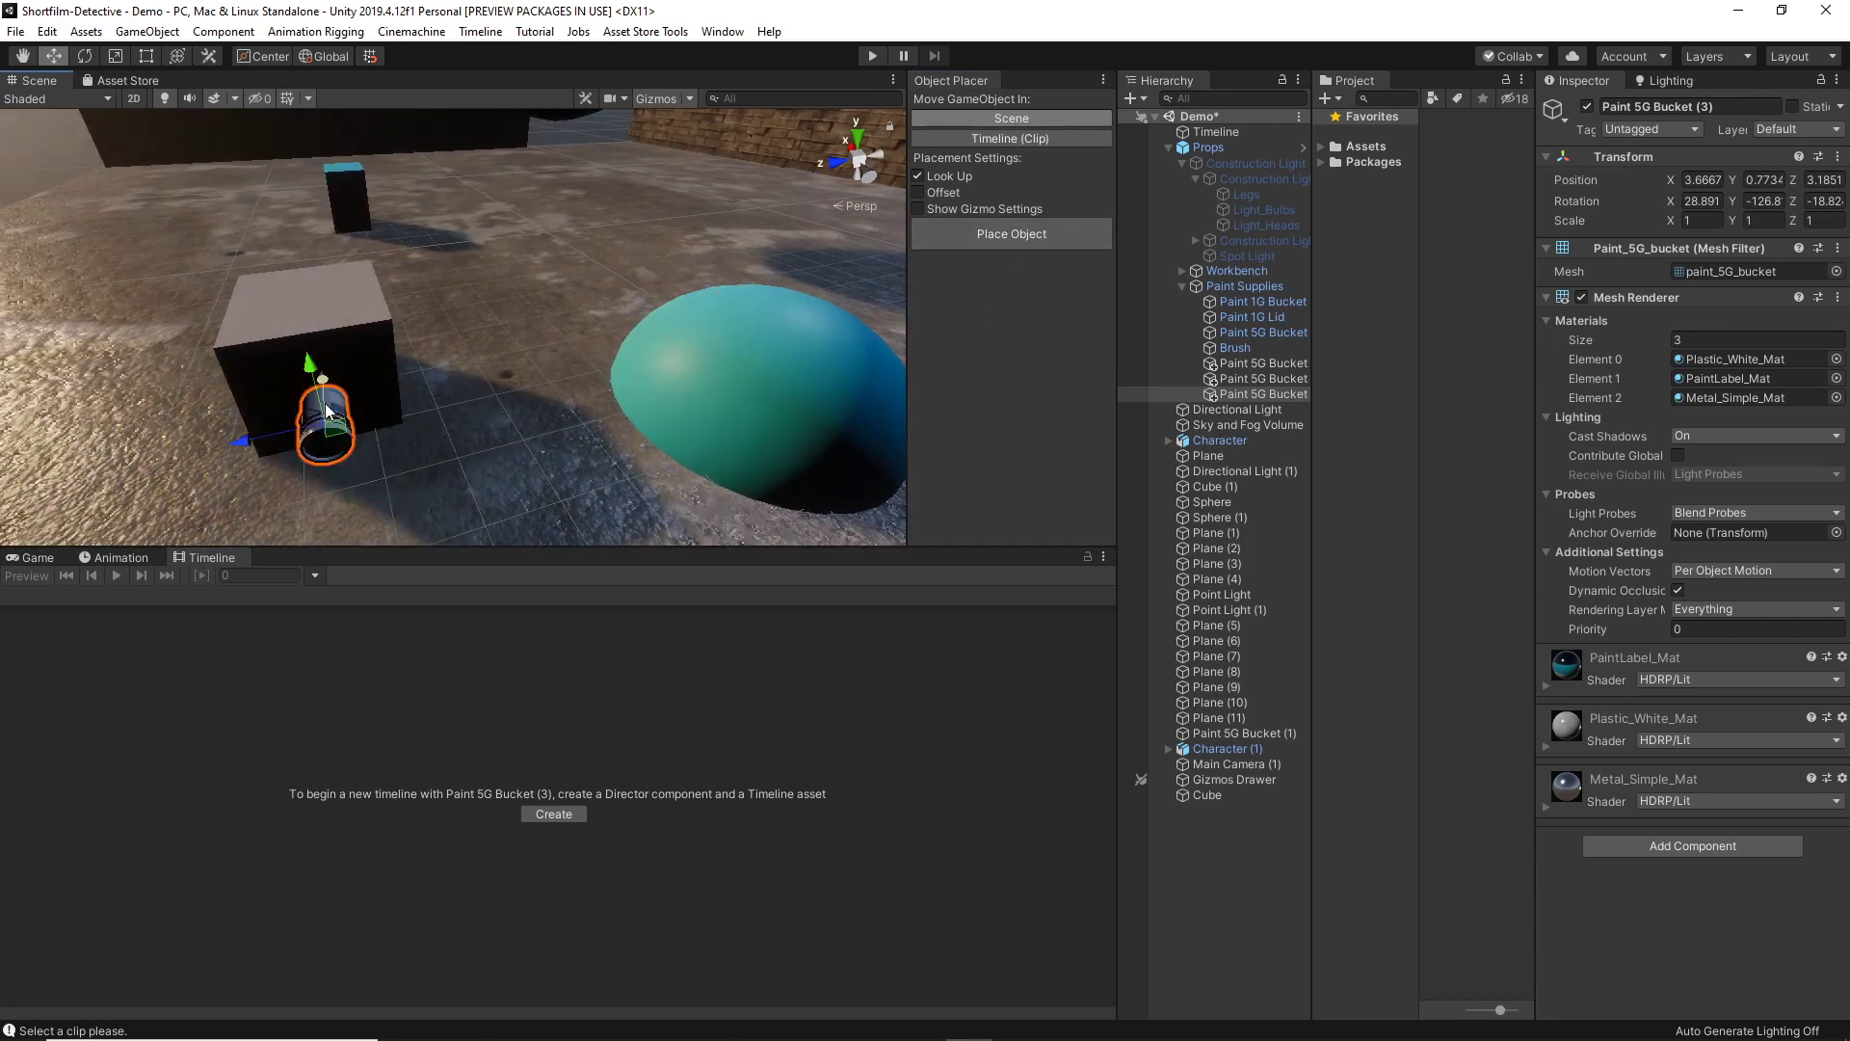
alt+drag(325, 403, 366, 332)
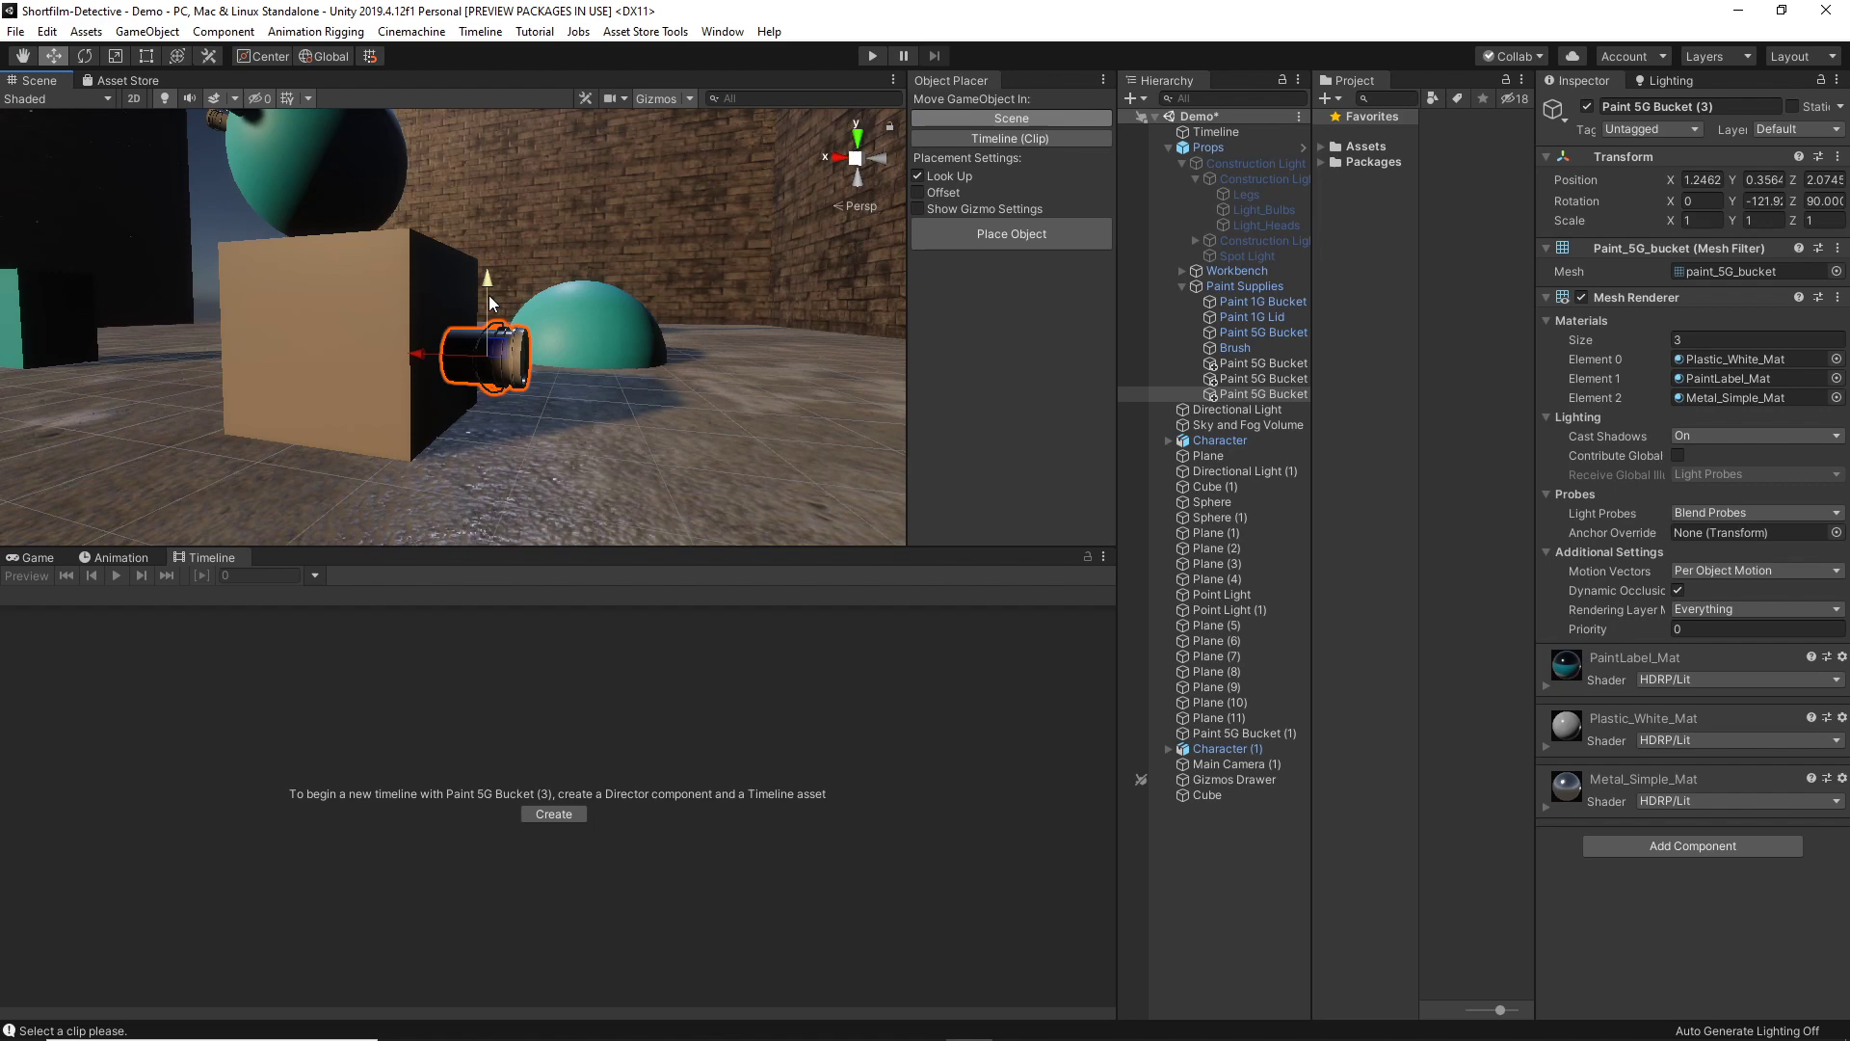
alt+drag(487, 290, 590, 279)
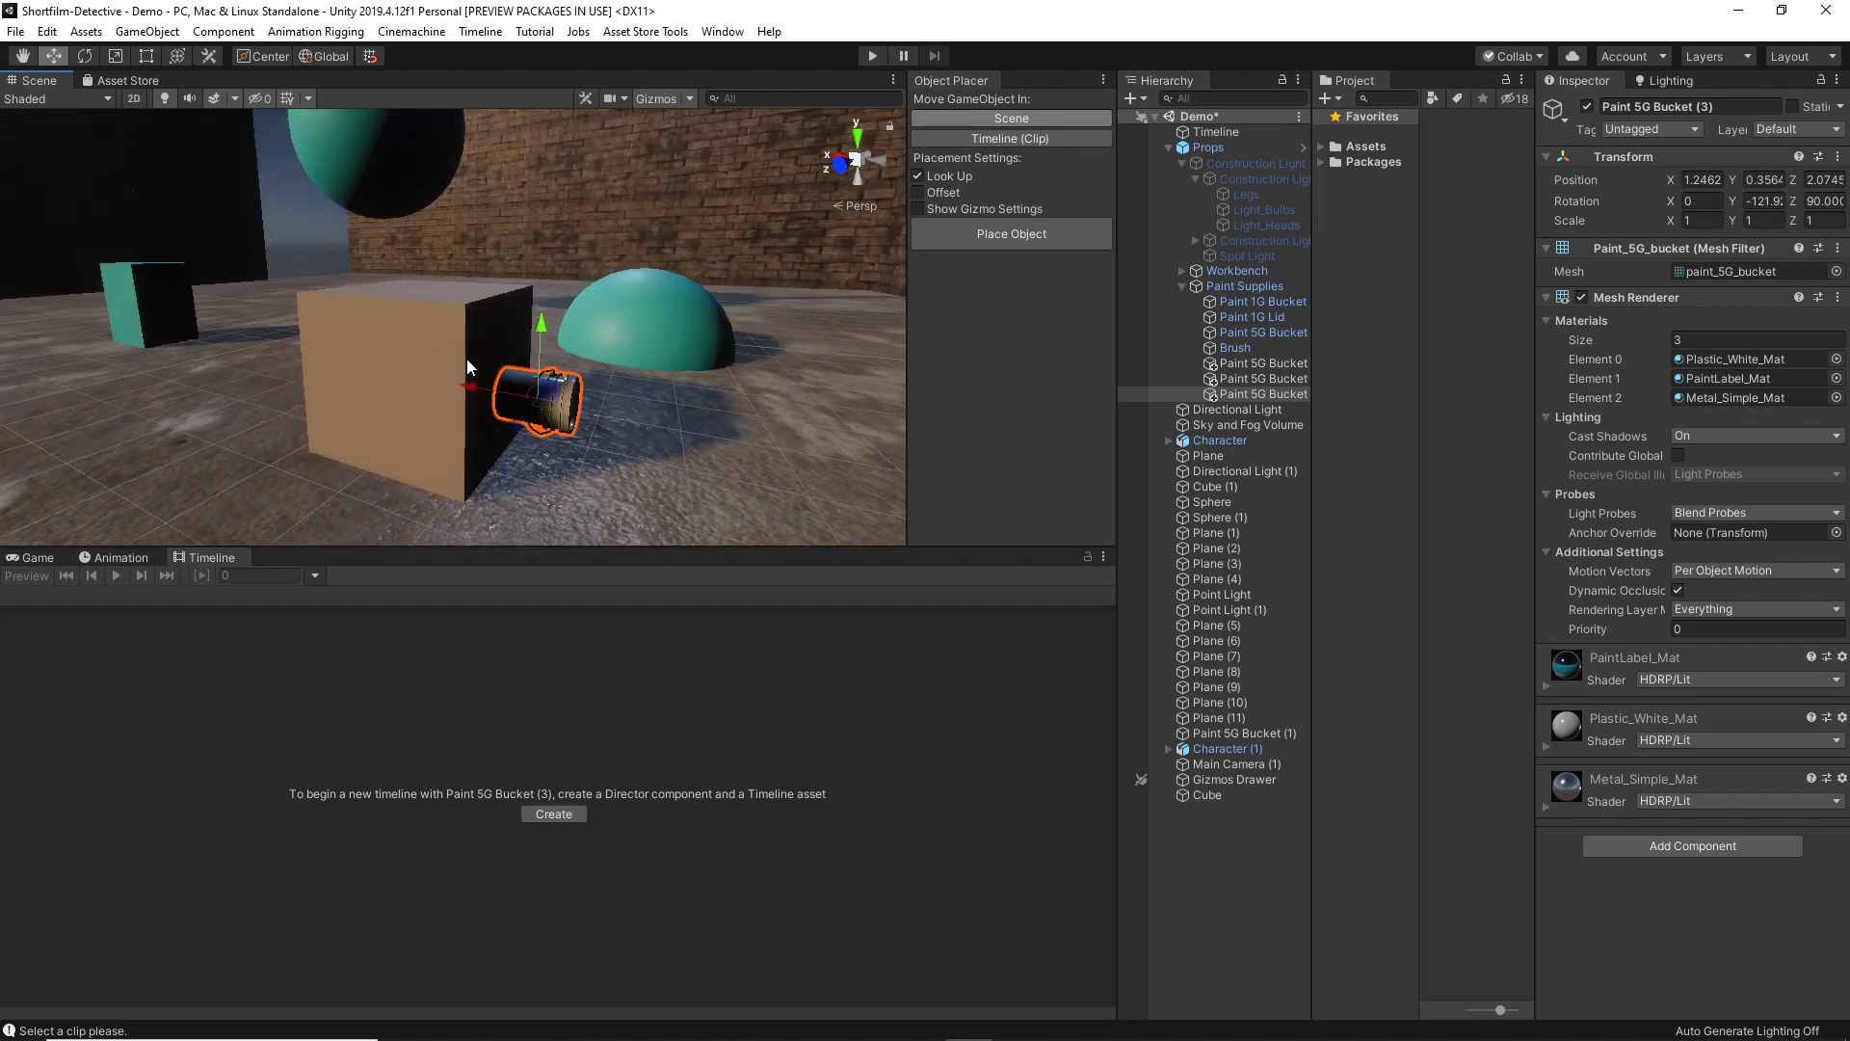
click(439, 320)
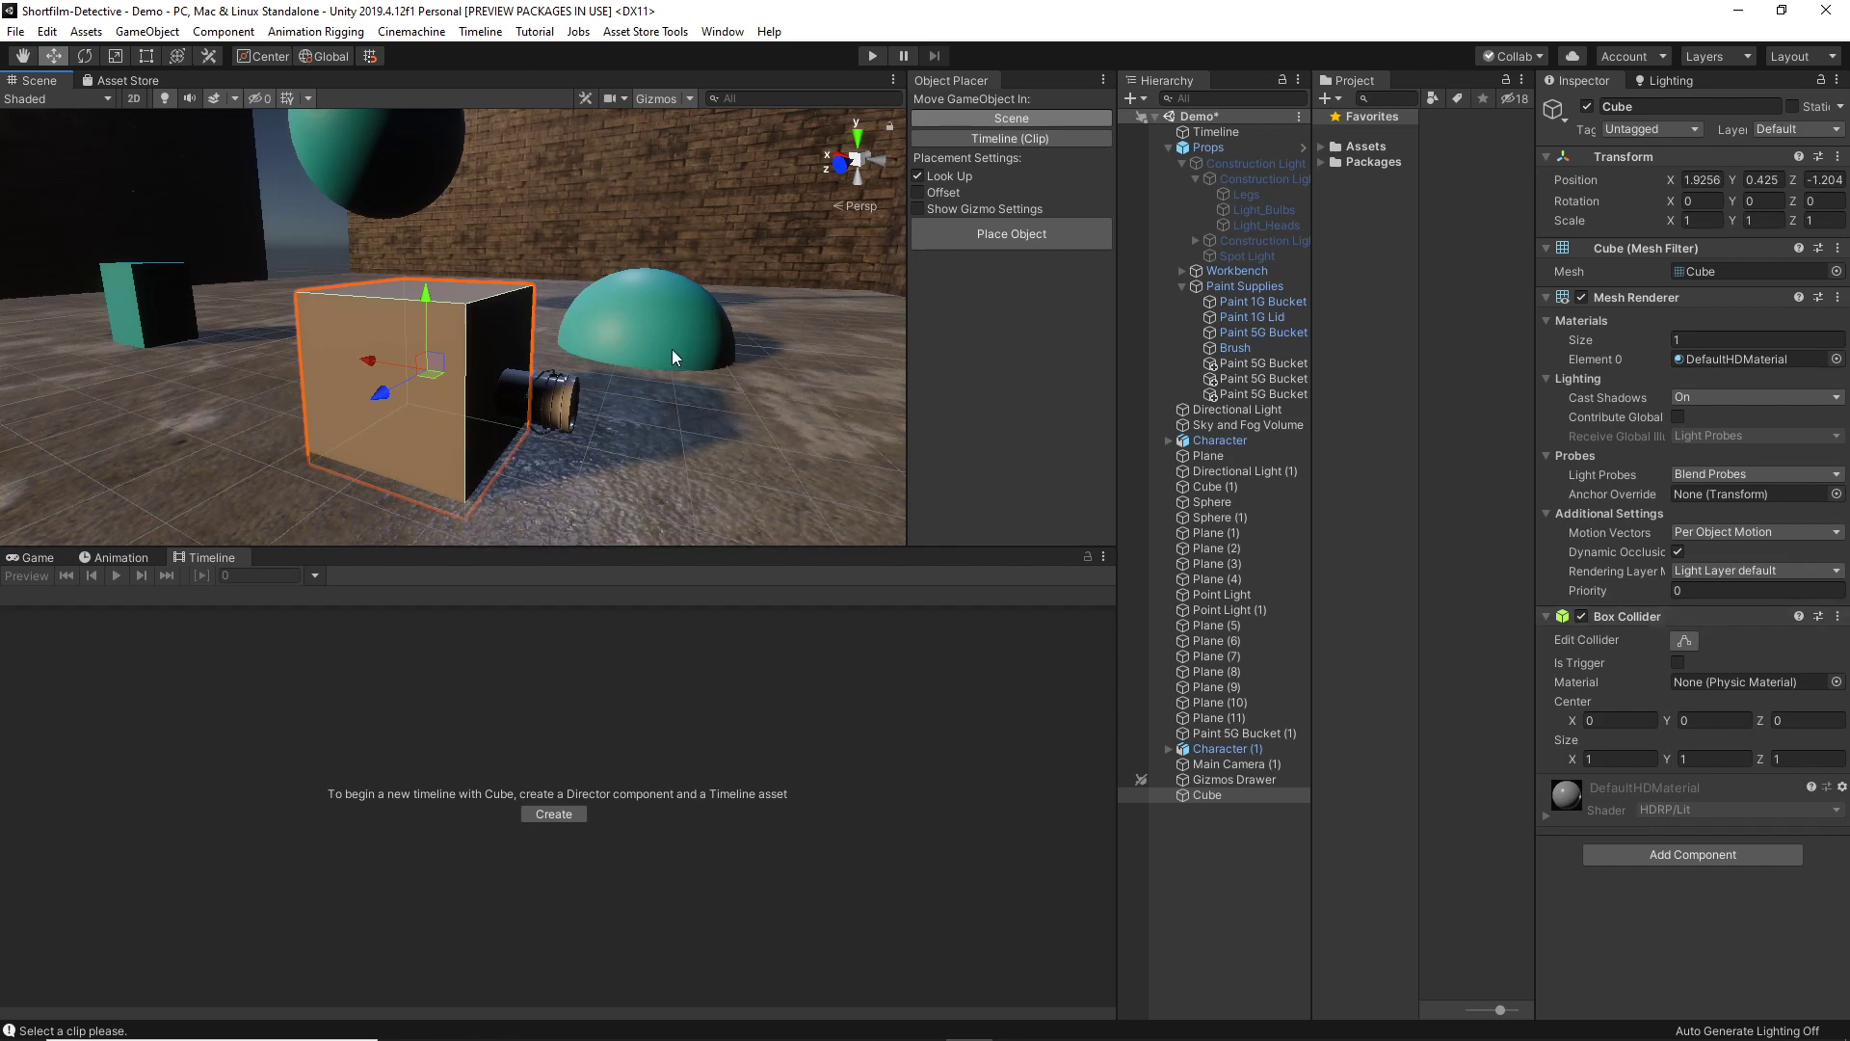
right_drag(673, 349, 617, 371)
Place Paint 5G Bucket (3) on the floor to the right
click(500, 397)
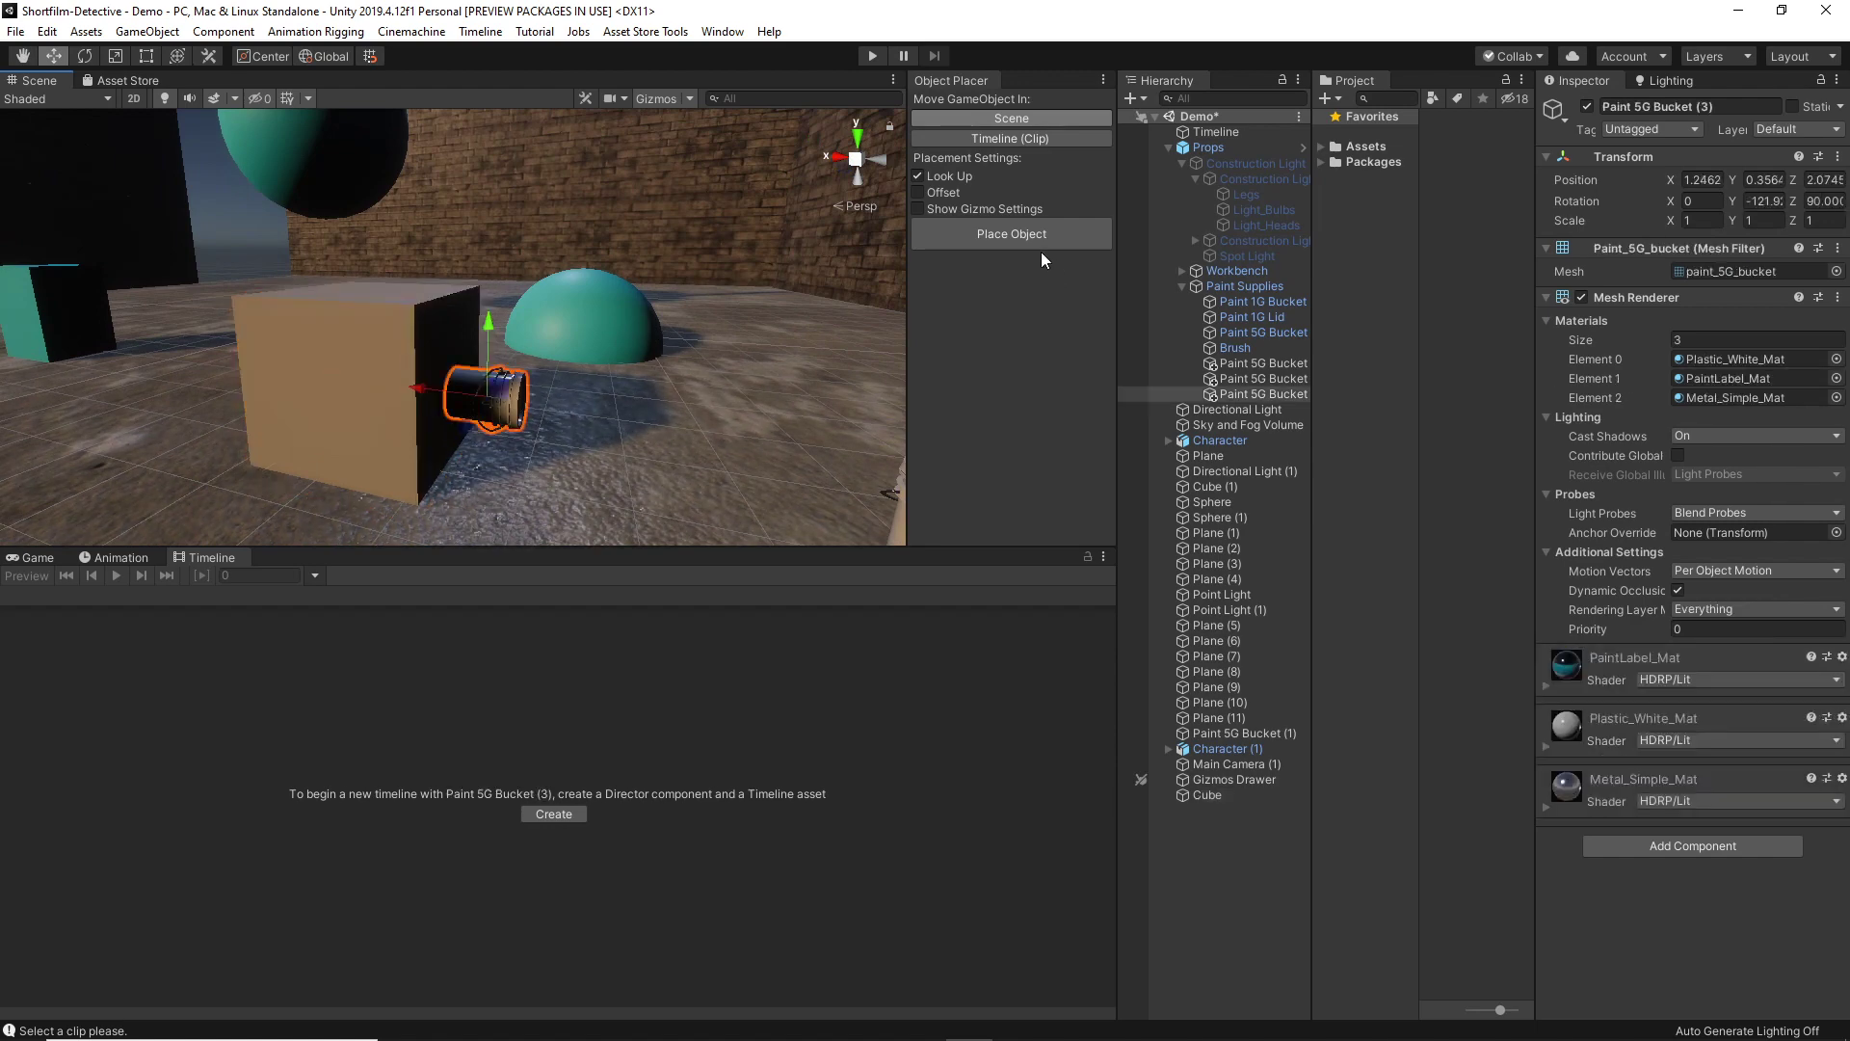
click(1012, 235)
click(737, 416)
Snap the brown cube onto the hemisphere, then push it along its local Y axis and back
click(390, 371)
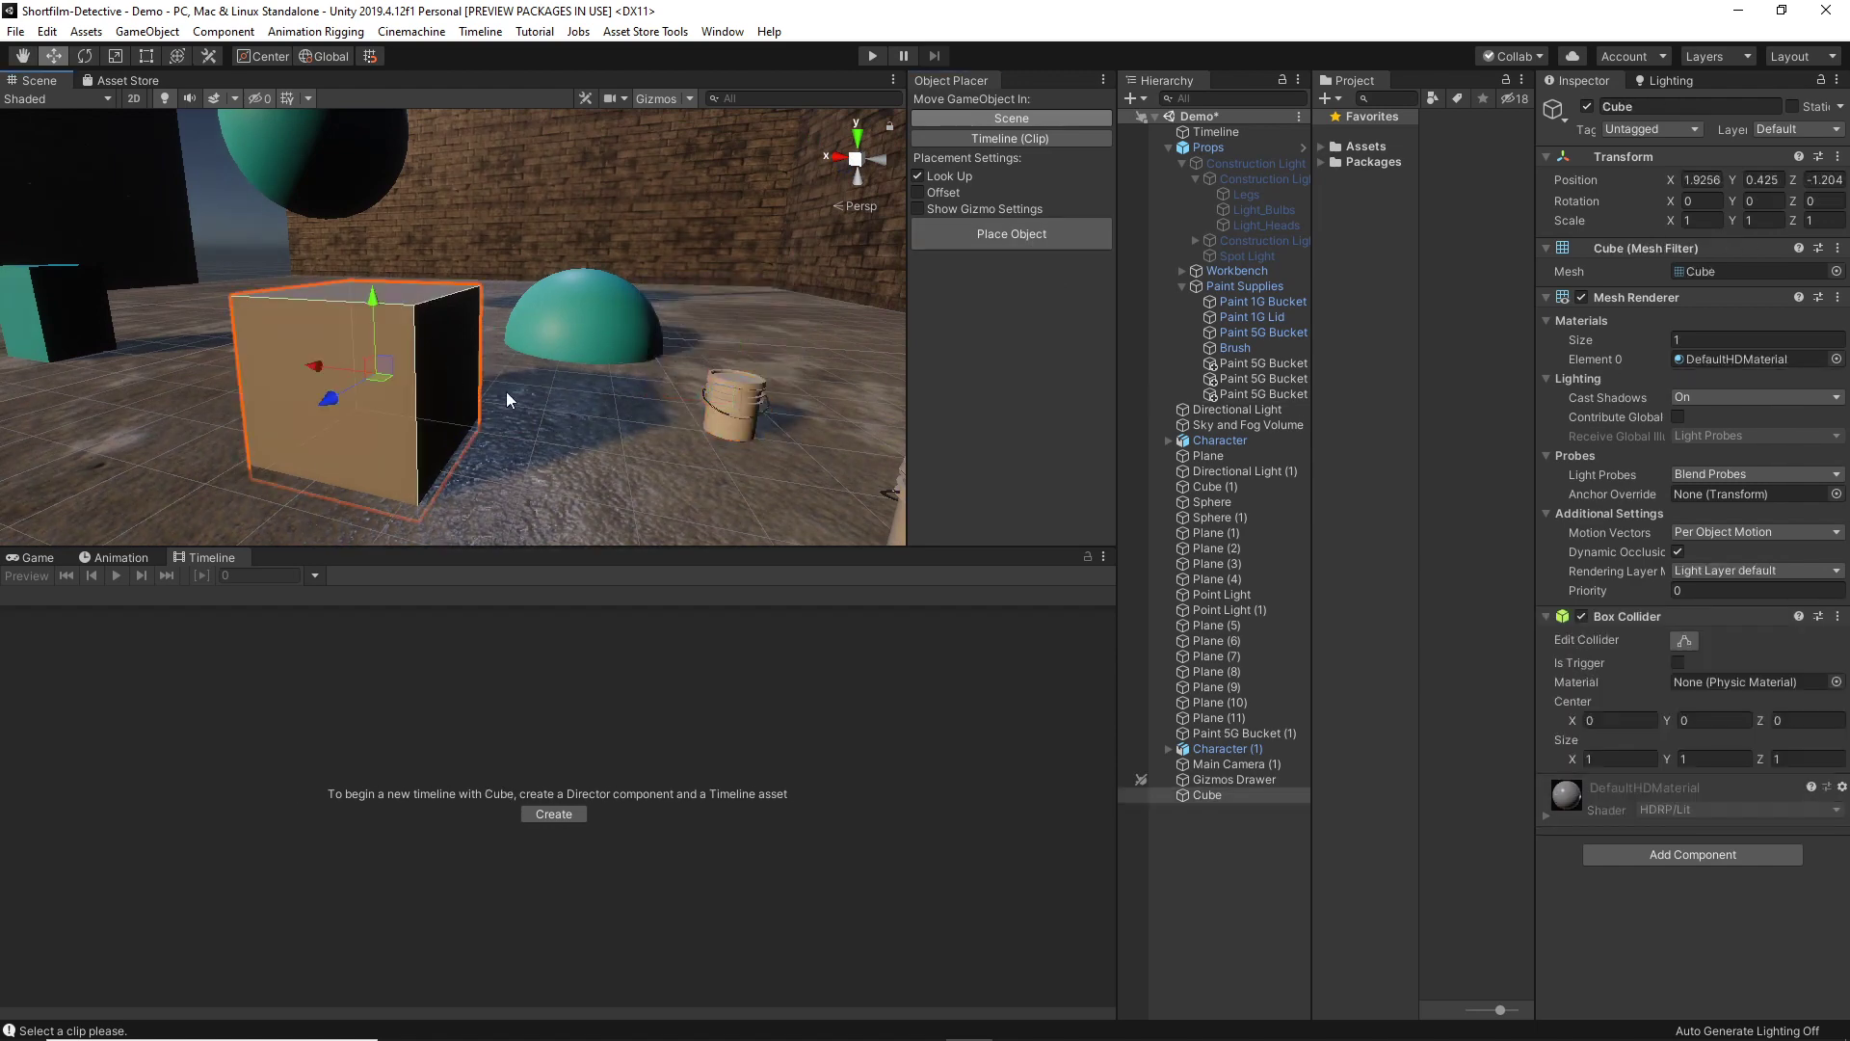
right_drag(593, 418, 578, 376)
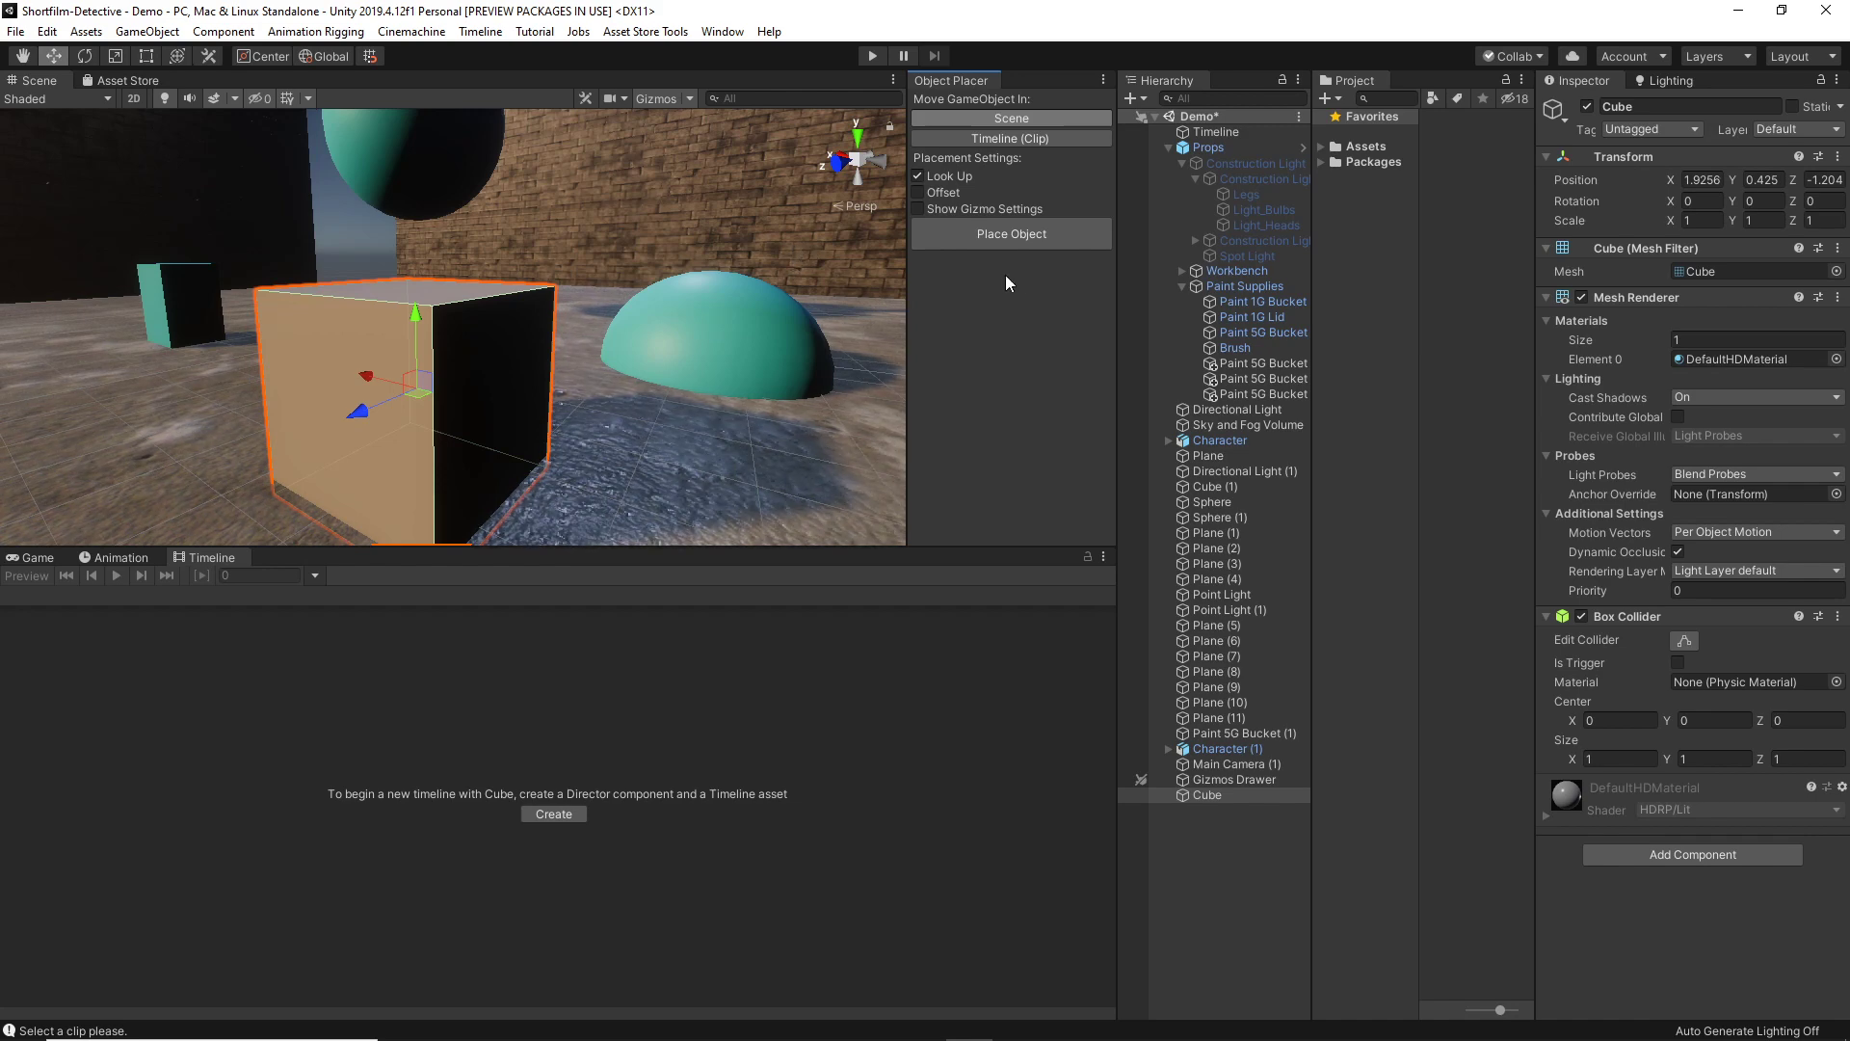
click(1014, 233)
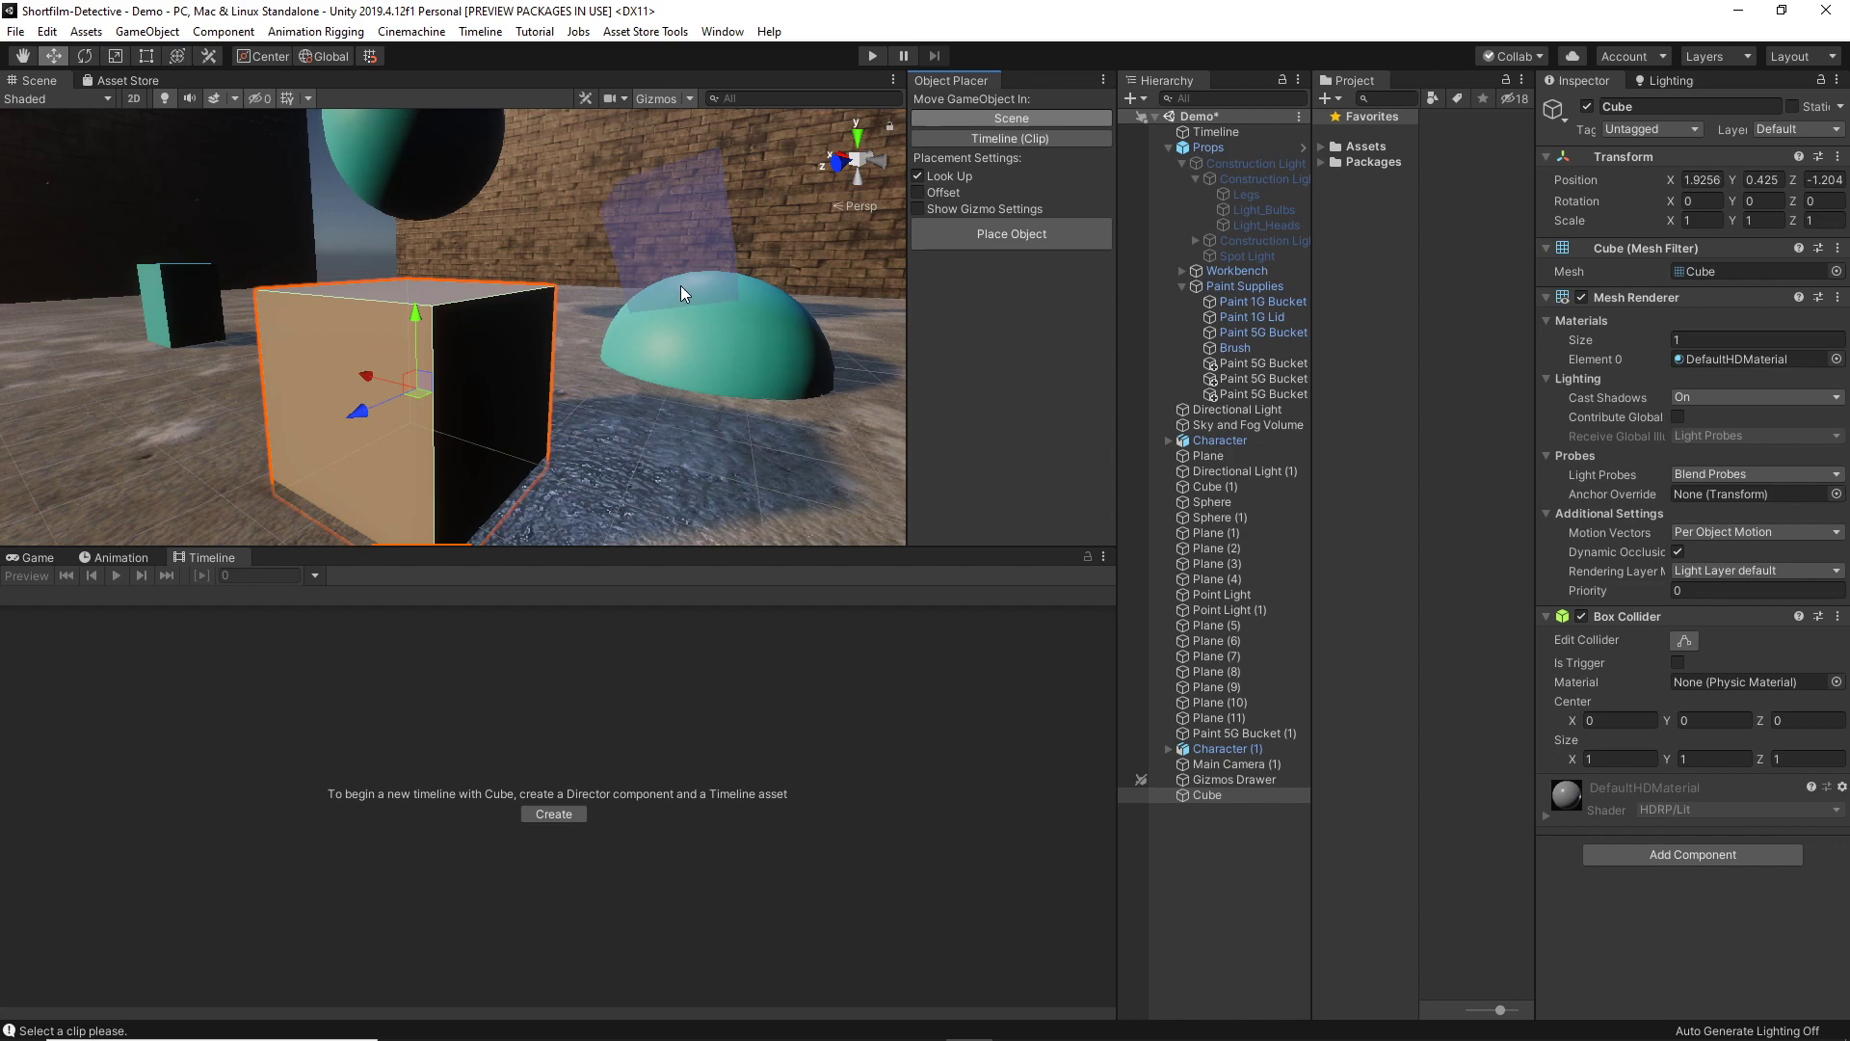
click(672, 292)
alt+drag(672, 292, 631, 289)
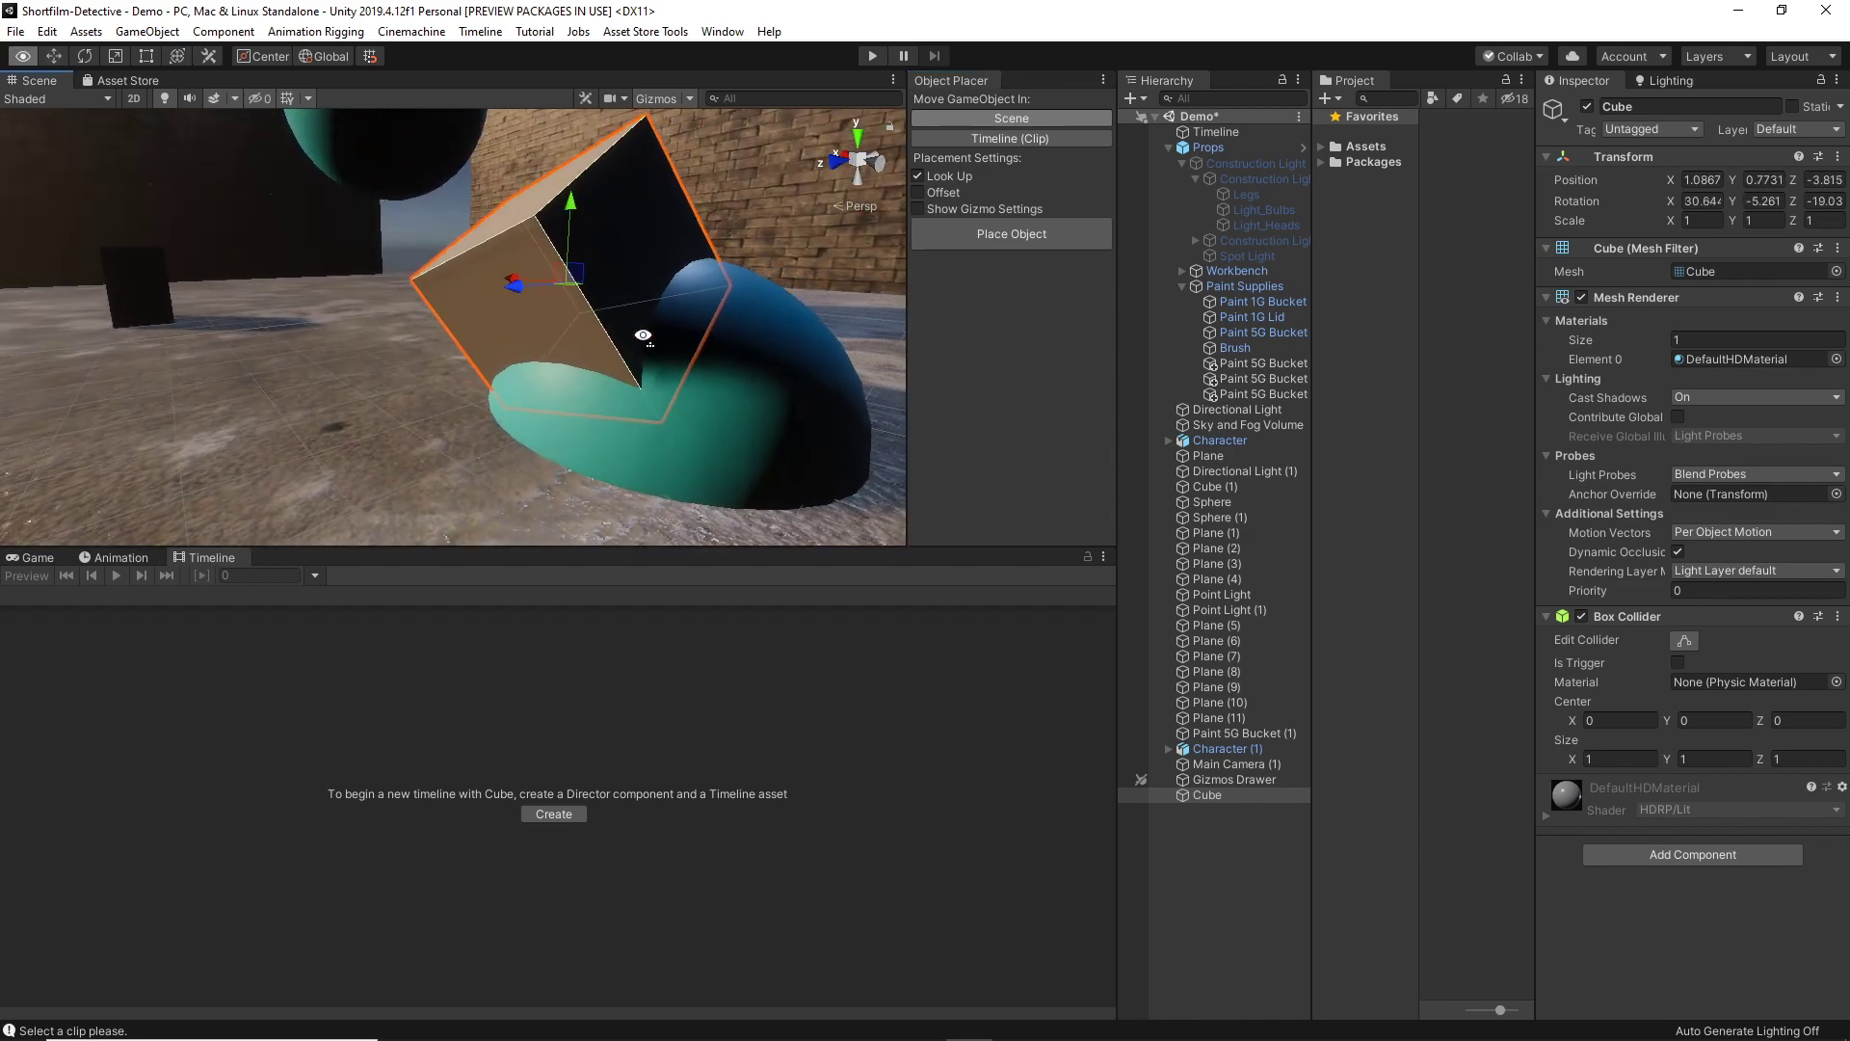
scroll(617, 248, up, 3)
key(x)
drag(454, 255, 395, 209)
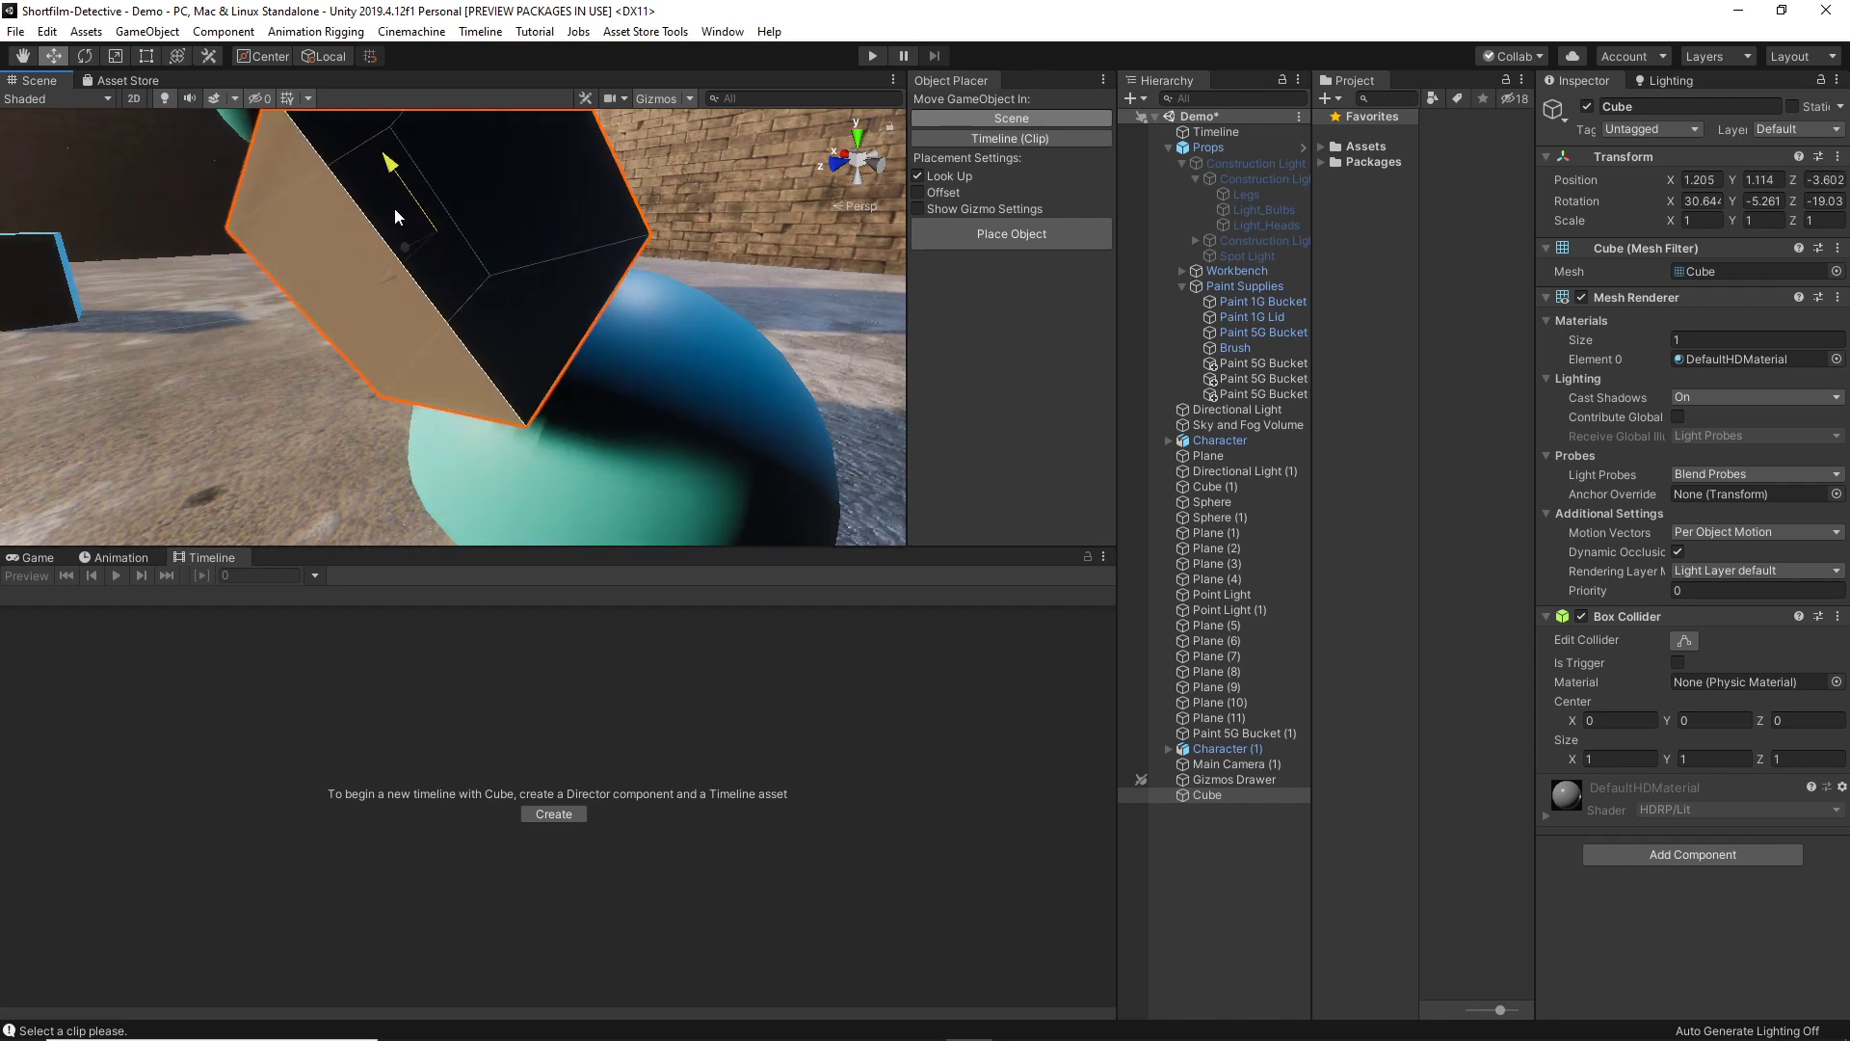
drag(395, 216, 397, 220)
drag(503, 314, 528, 355)
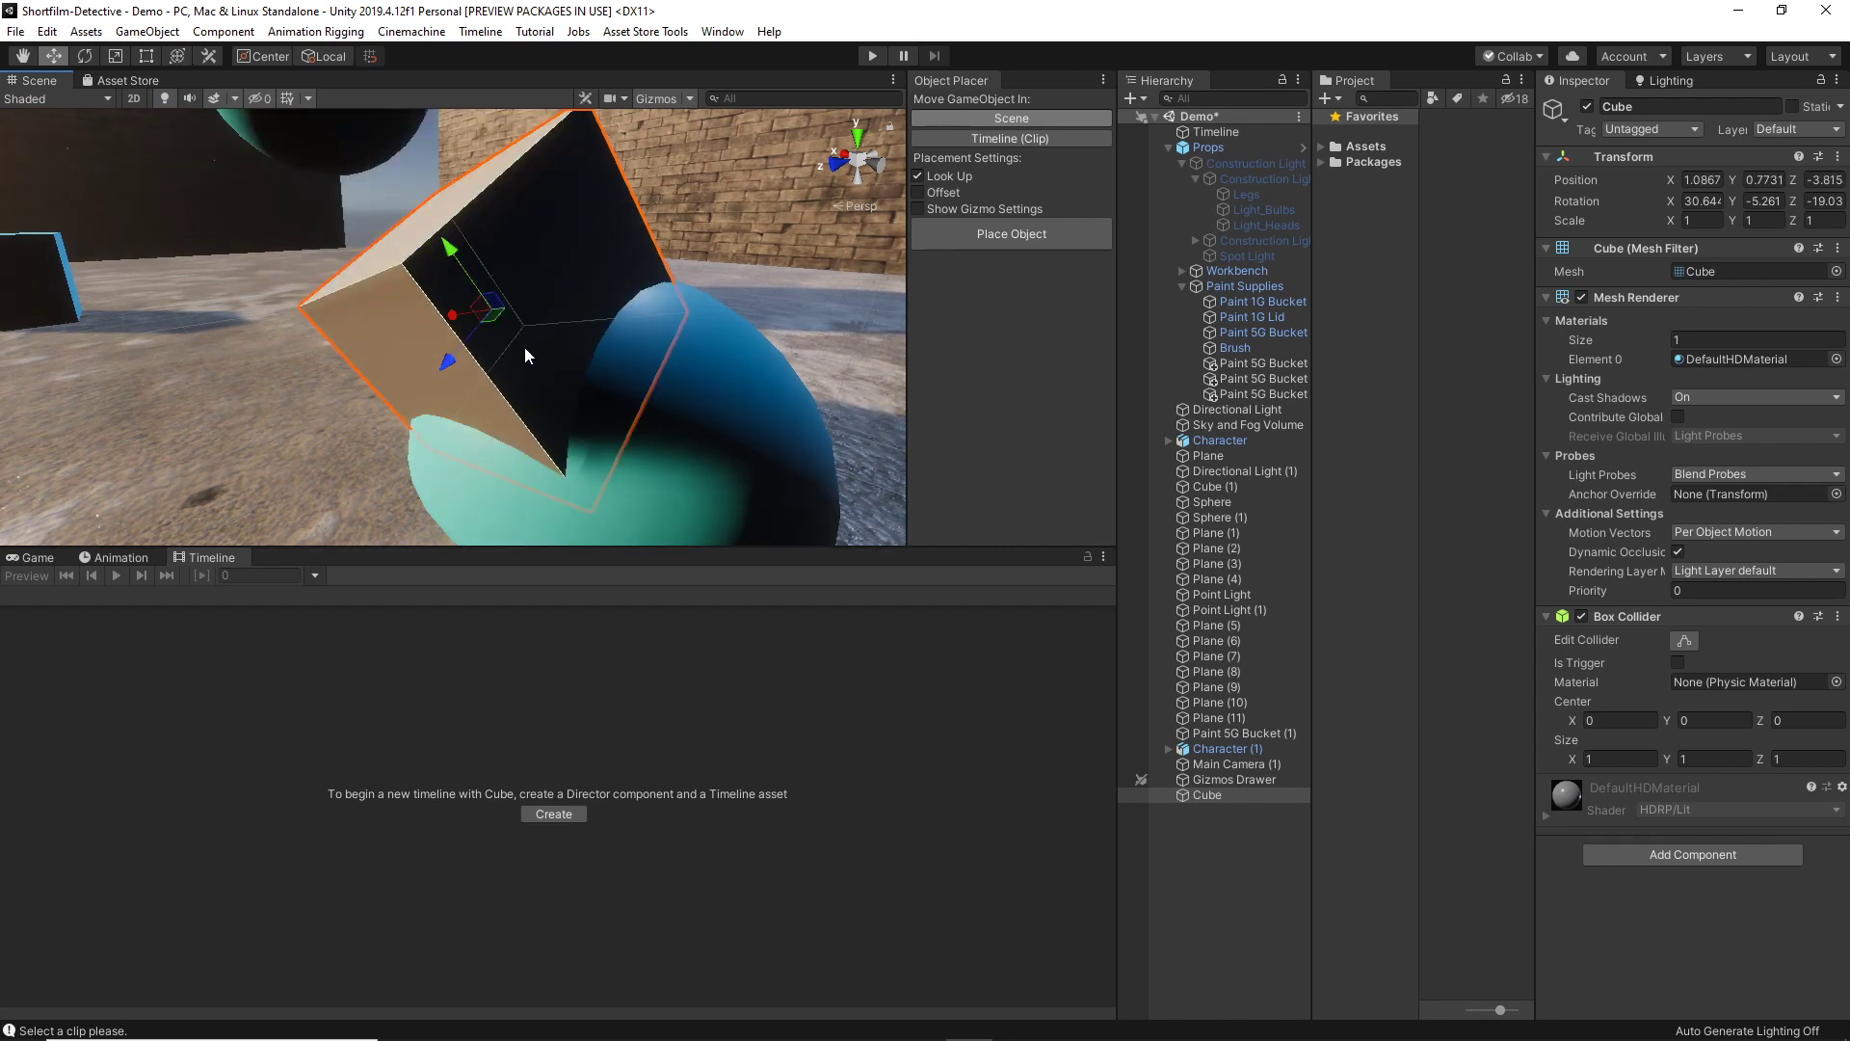
Enable Offset with a Y value of 0.5 and snap the cube onto the sphere
click(919, 193)
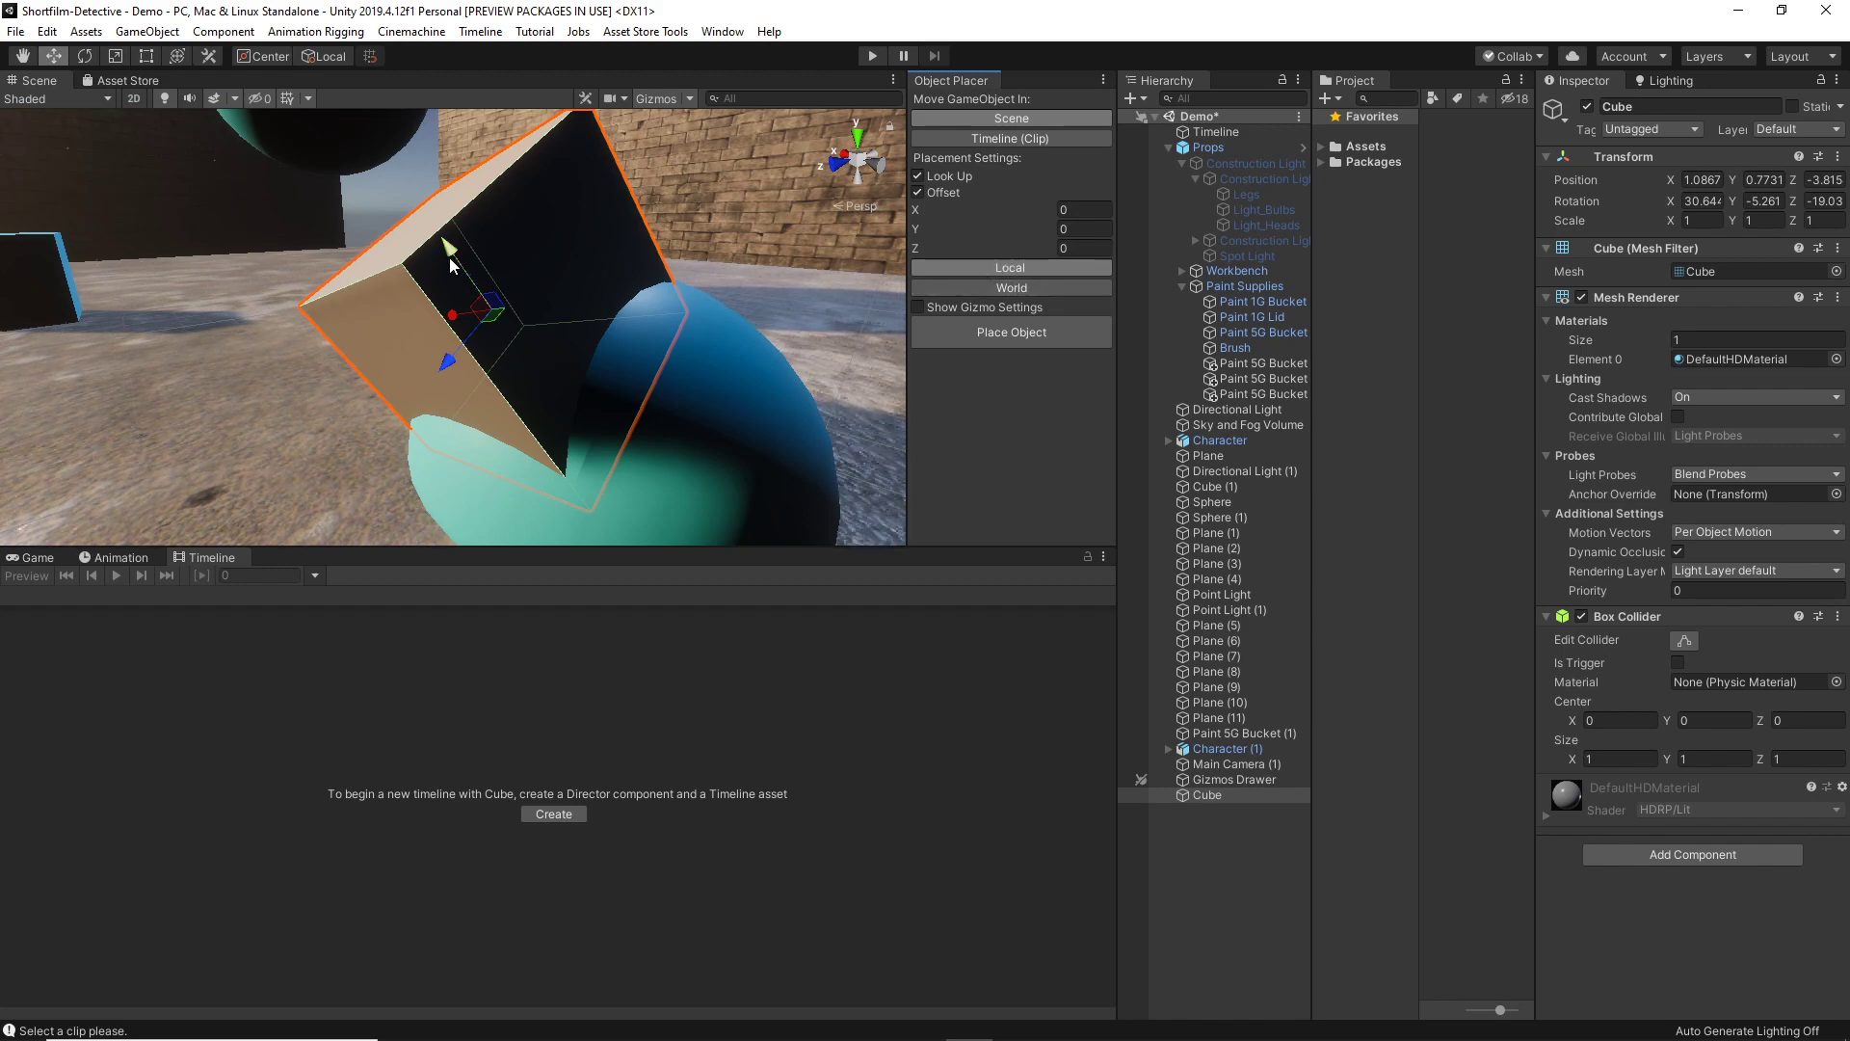
drag(449, 257, 529, 79)
click(320, 56)
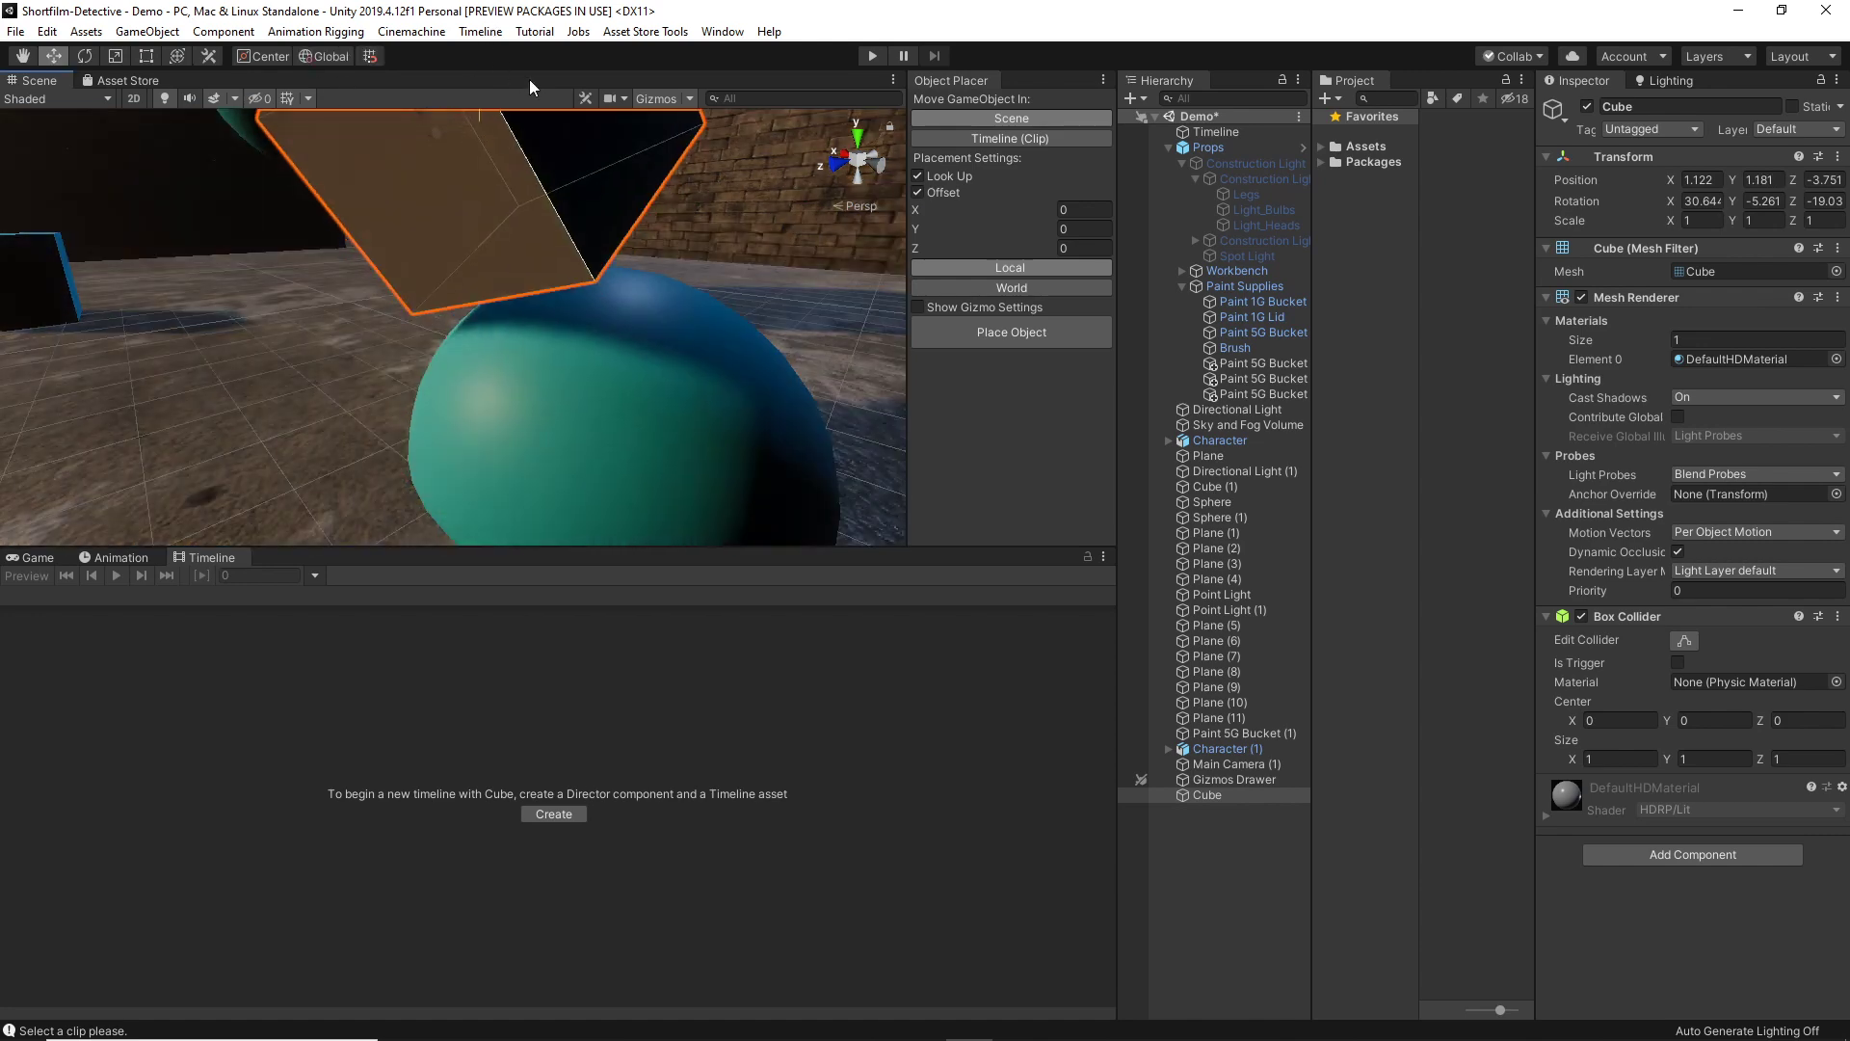
key(ctrl+z)
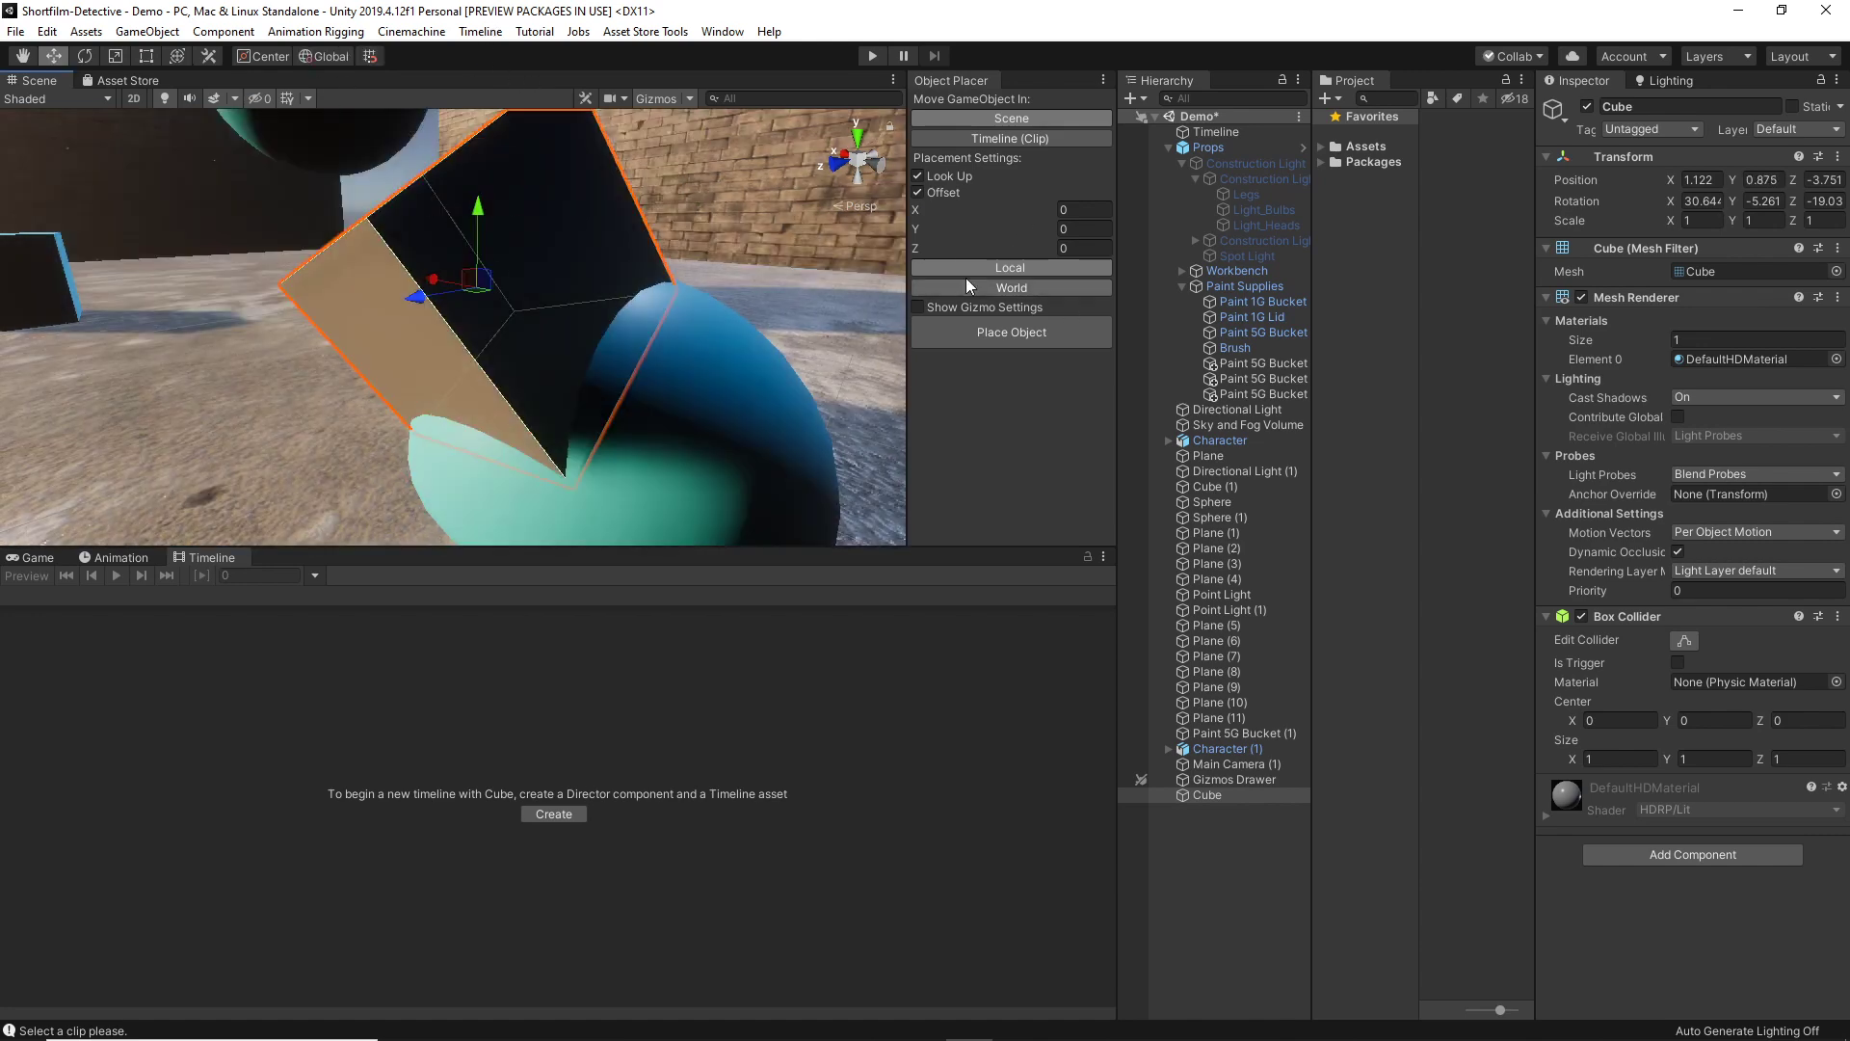
click(1095, 230)
text(0.5)
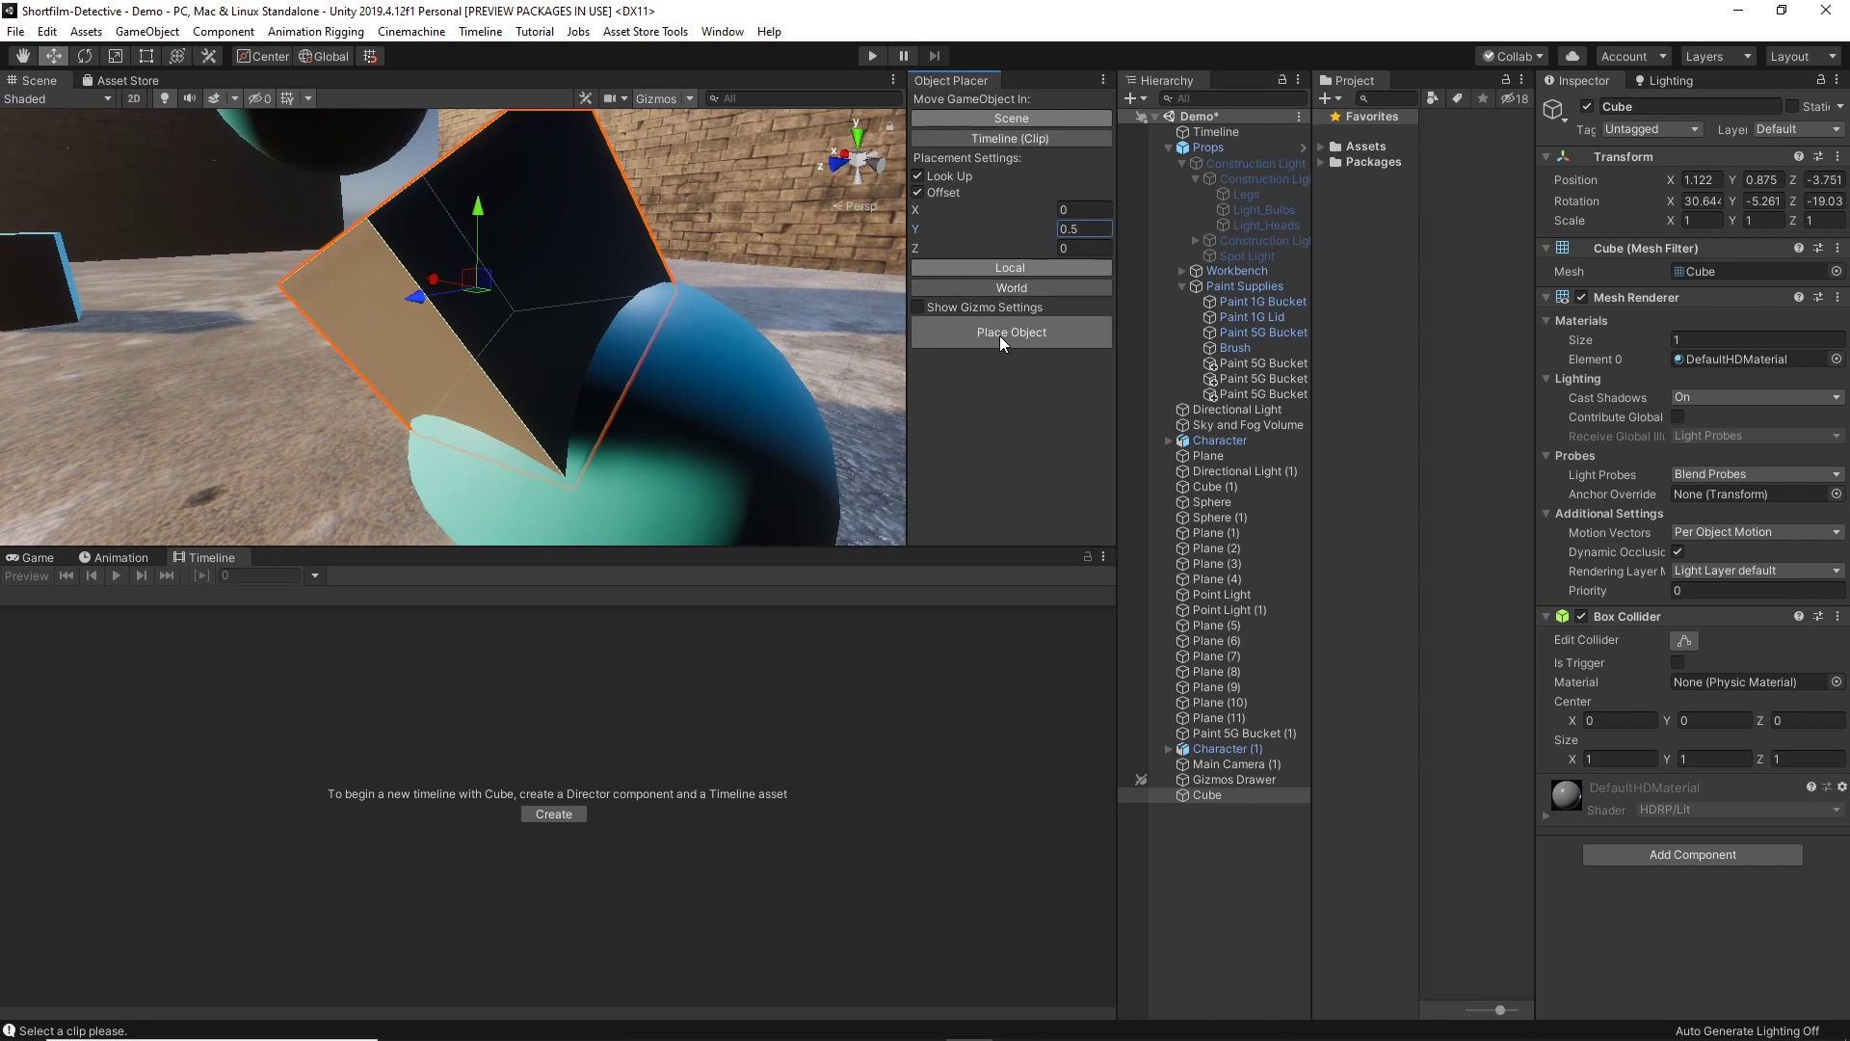
click(731, 441)
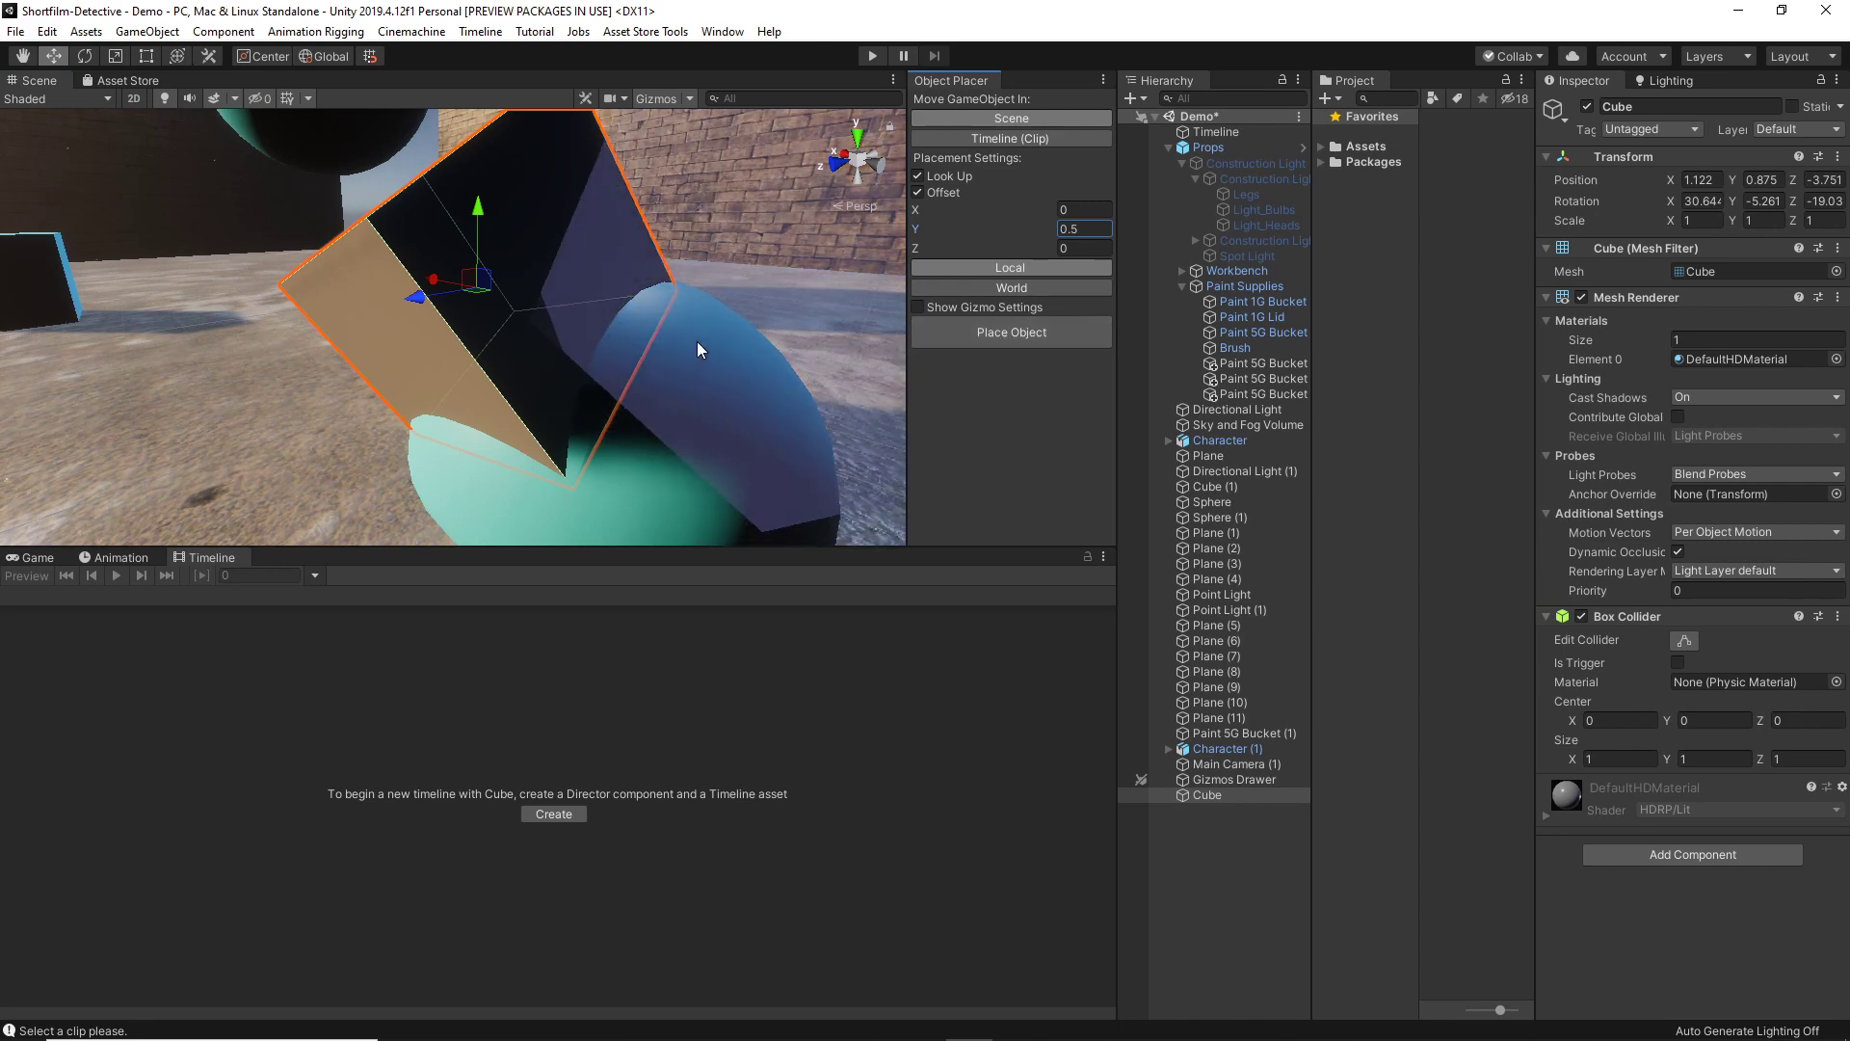
alt+drag(697, 341, 867, 328)
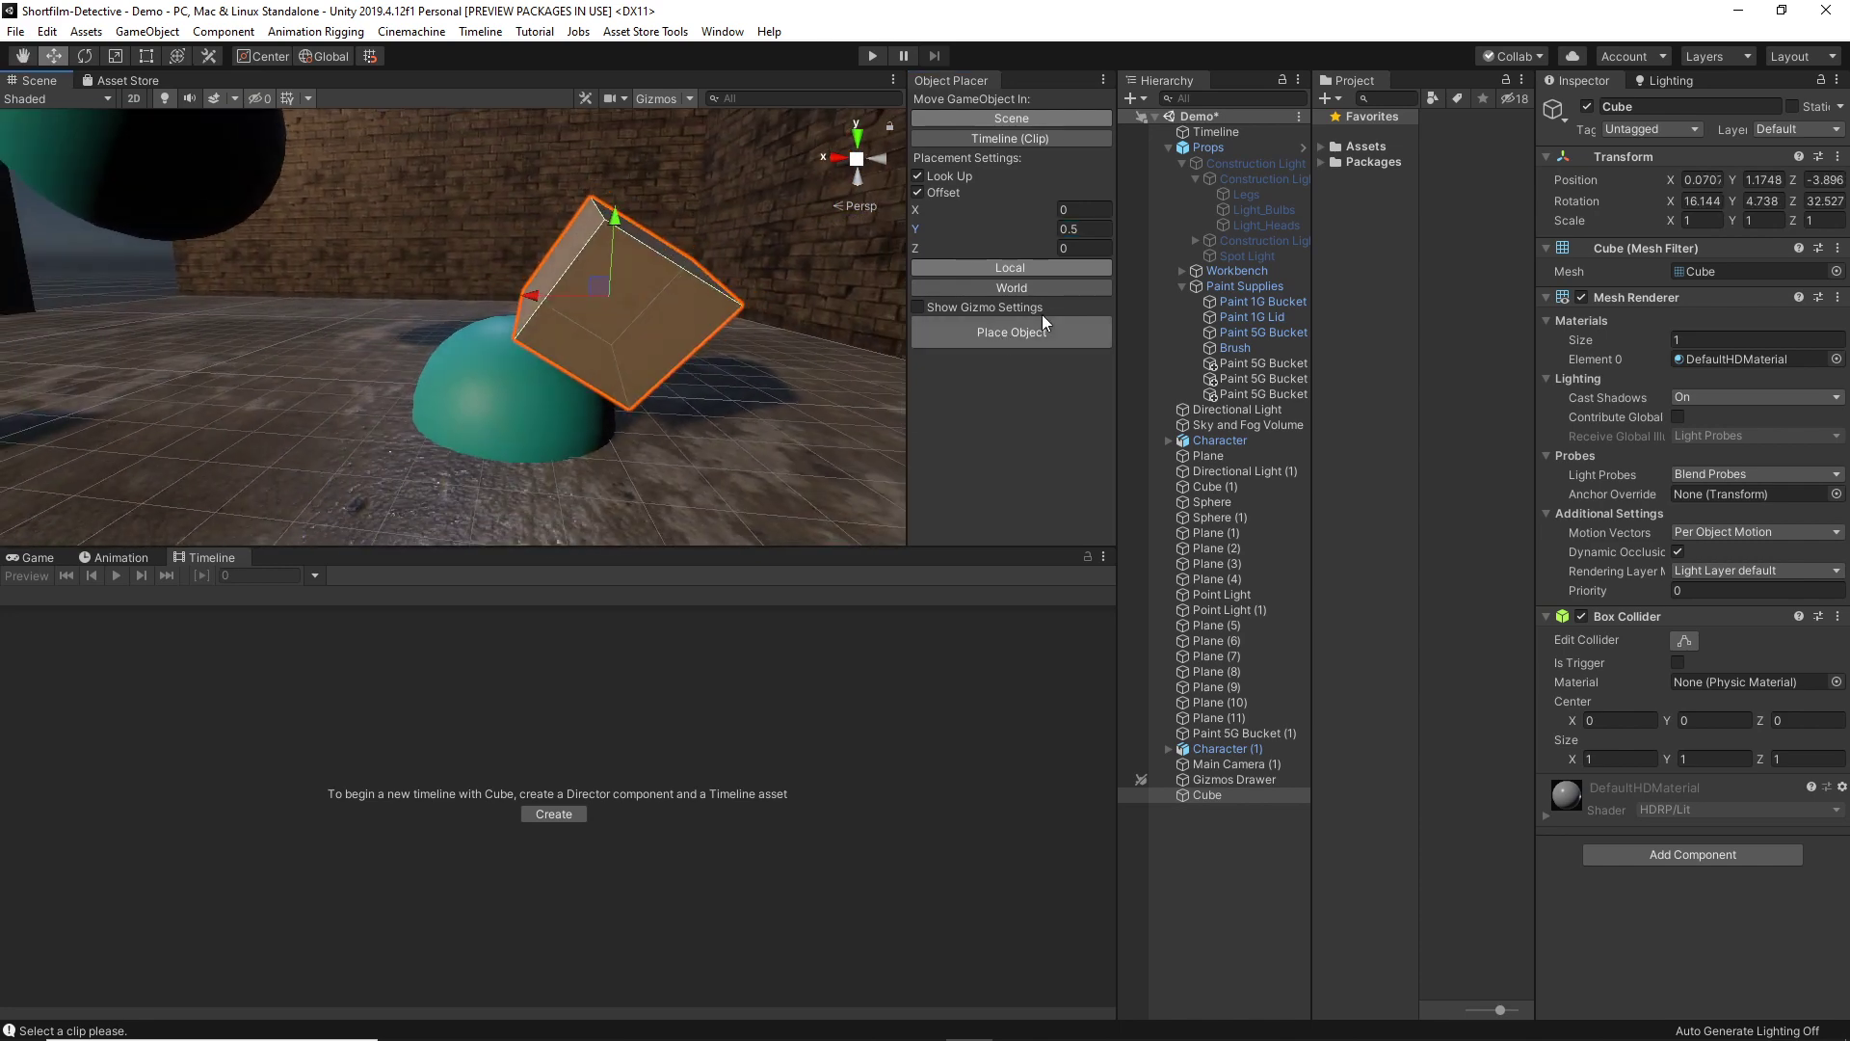
Re-place the cube at another spot on the sphere, then upright on the floor
click(1043, 336)
click(466, 341)
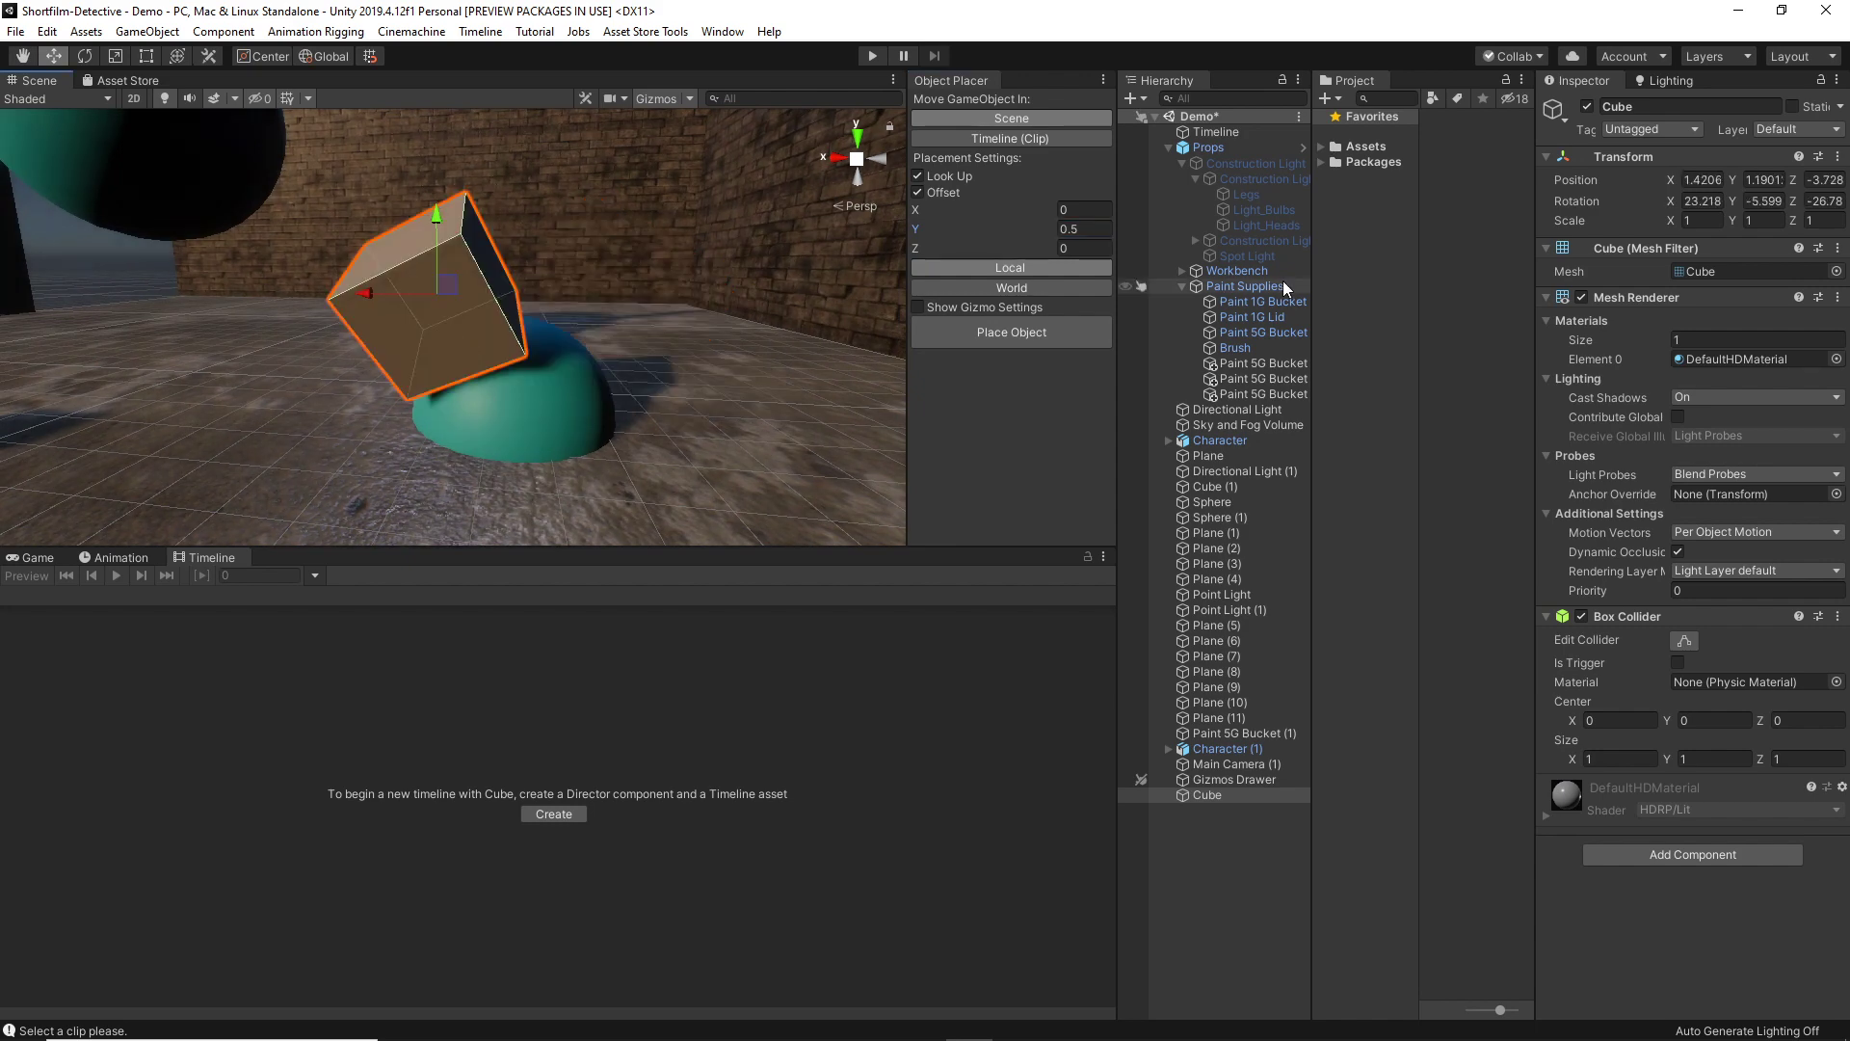
alt+drag(466, 341, 517, 334)
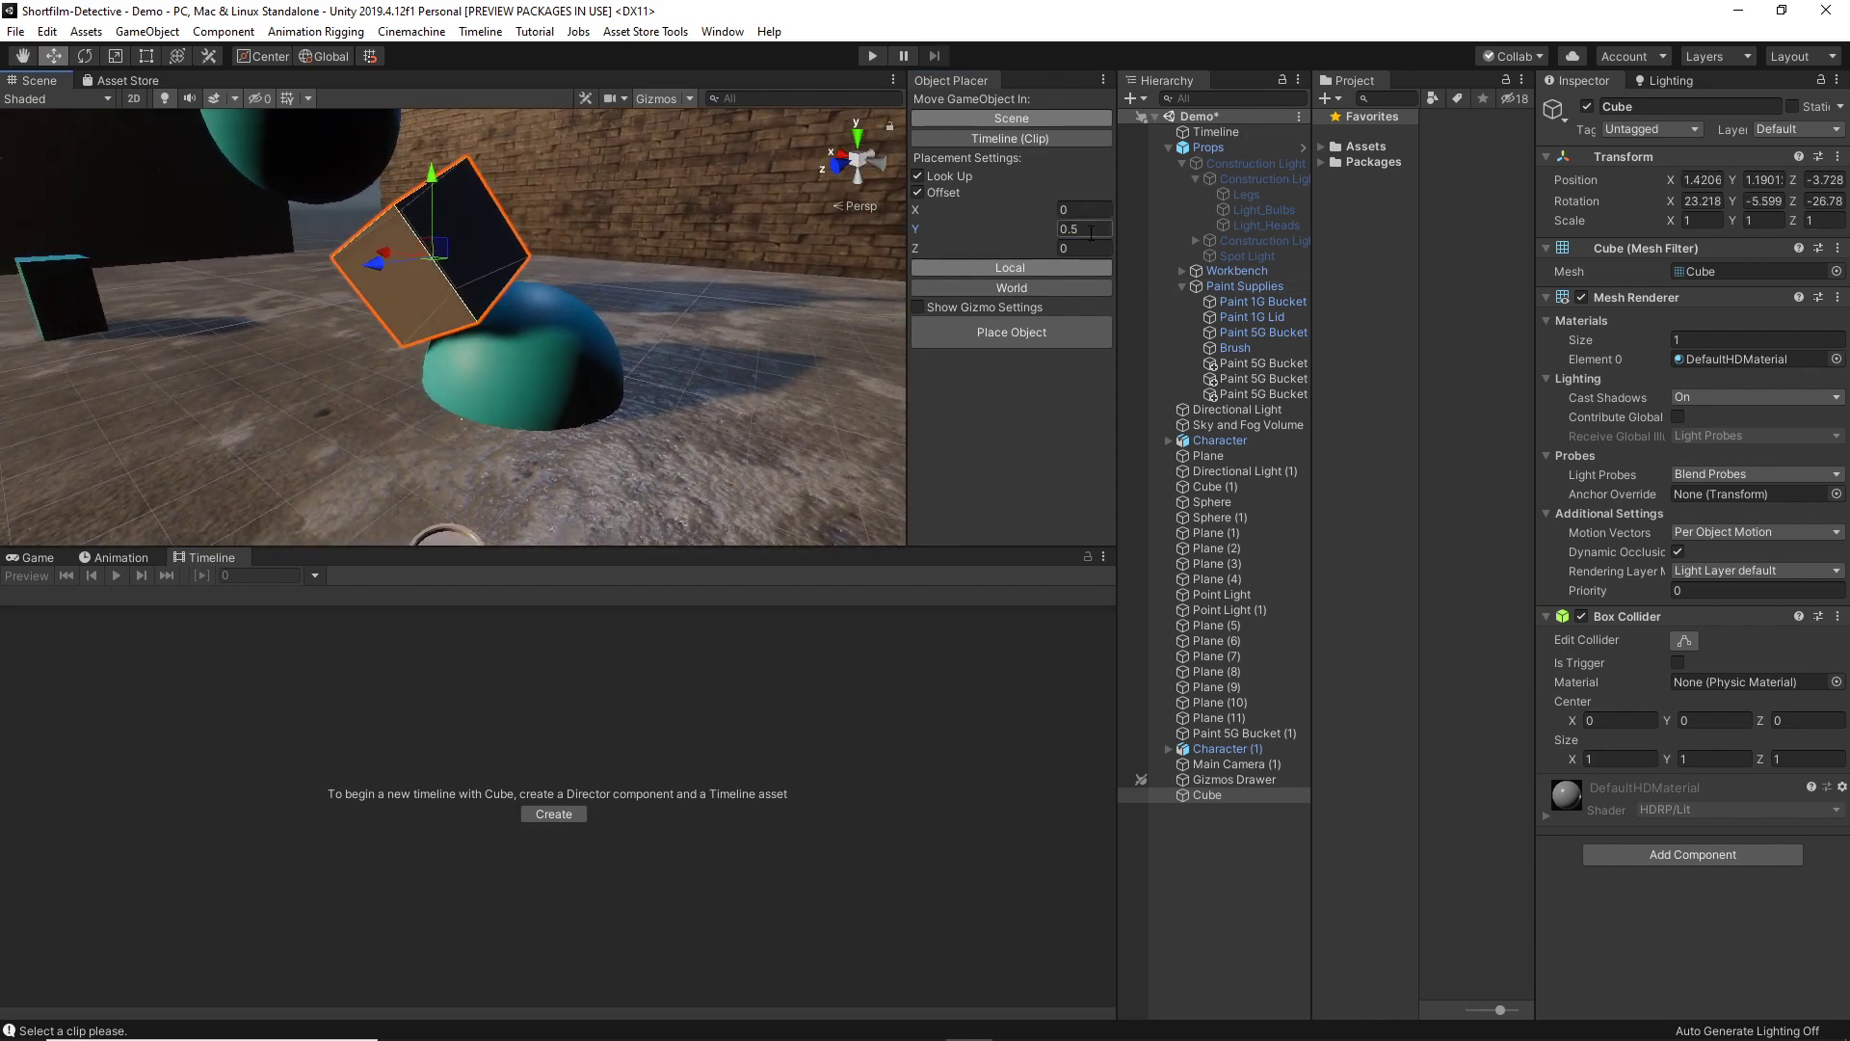
alt+drag(499, 348, 439, 264)
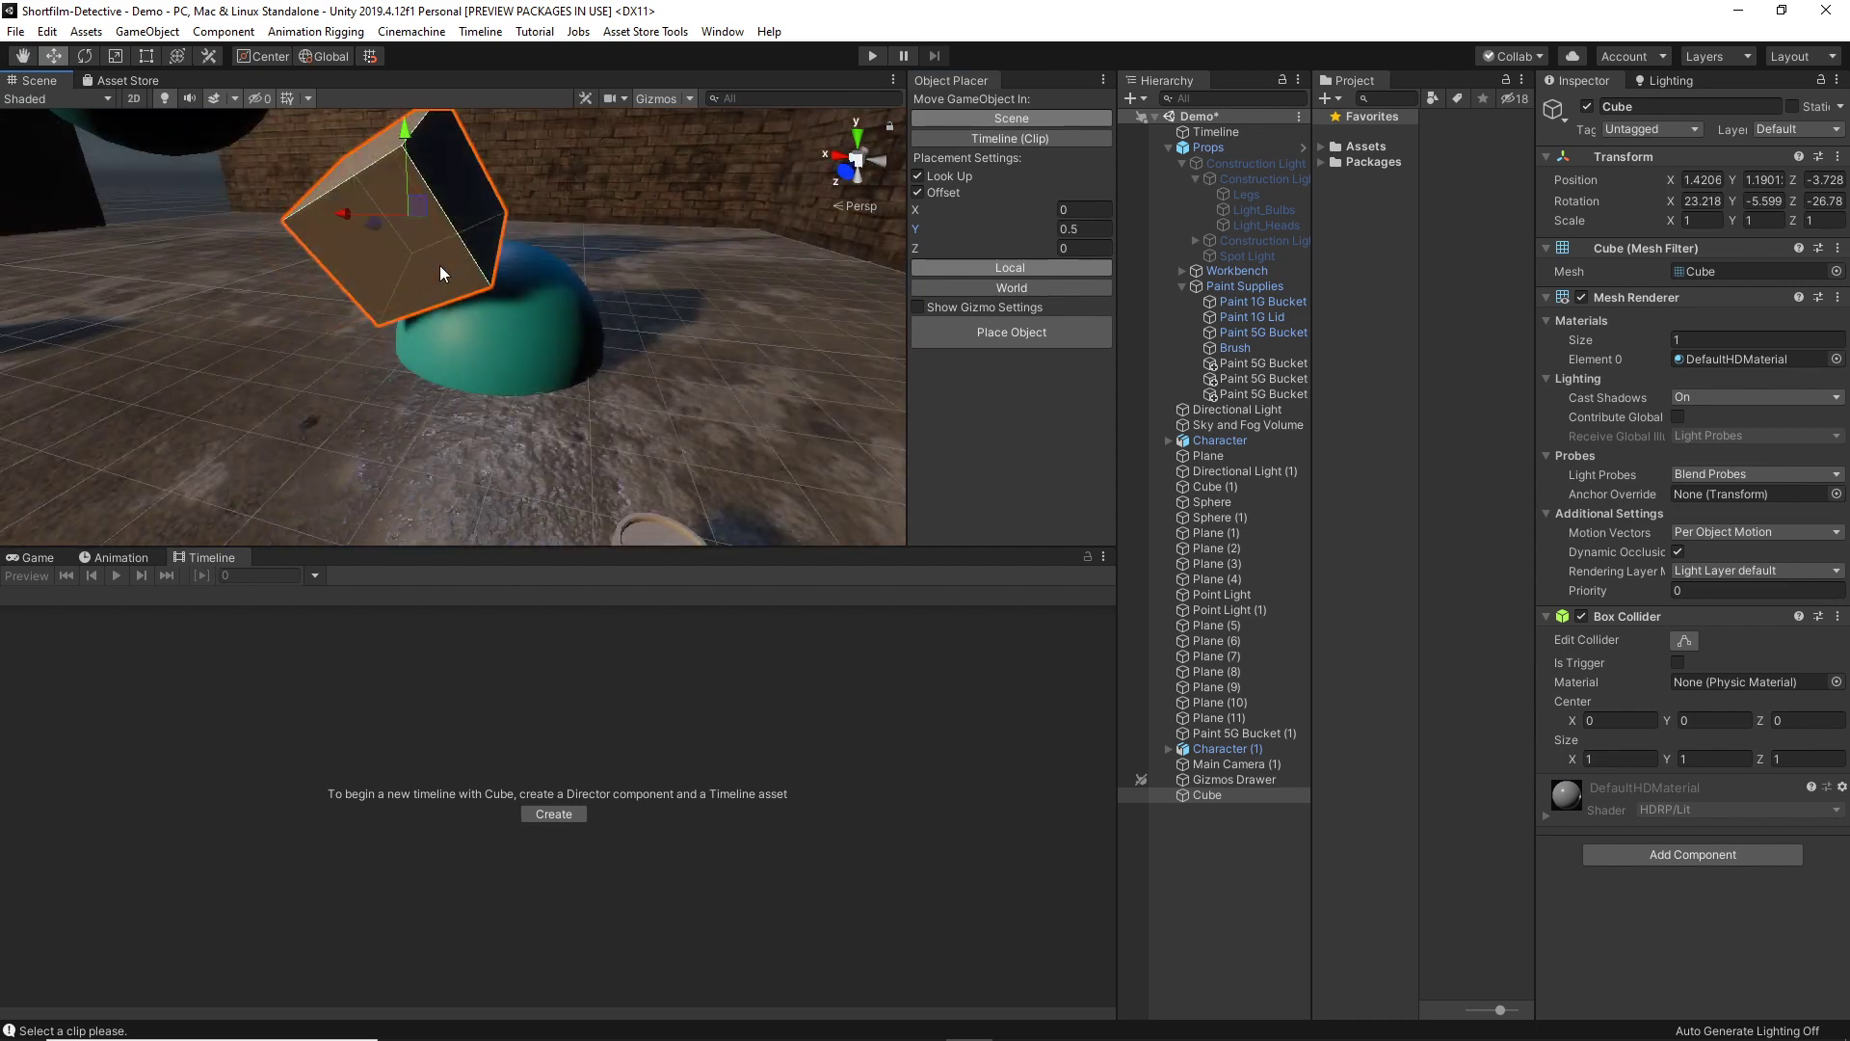
click(1046, 339)
click(796, 376)
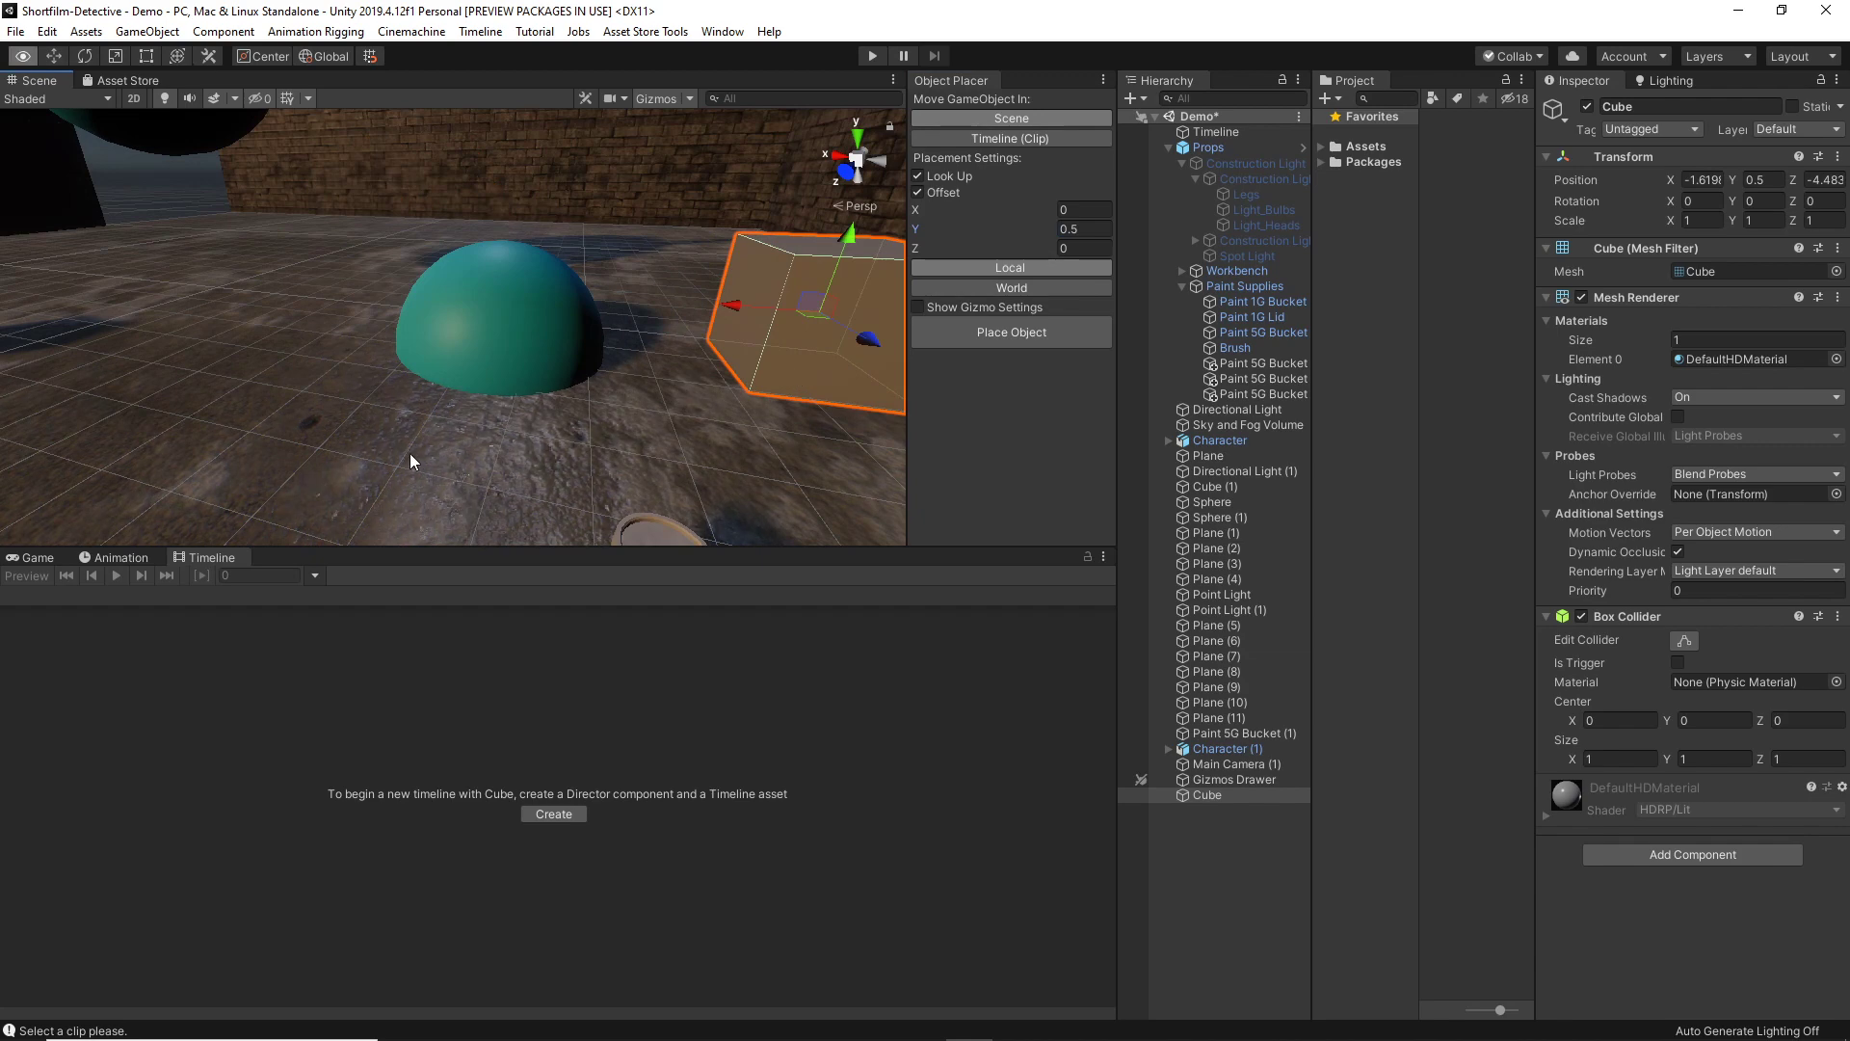
Scrub the timeline back to frame 0 and select the Idle clip on the Character (Animator) track
alt+drag(408, 453, 532, 376)
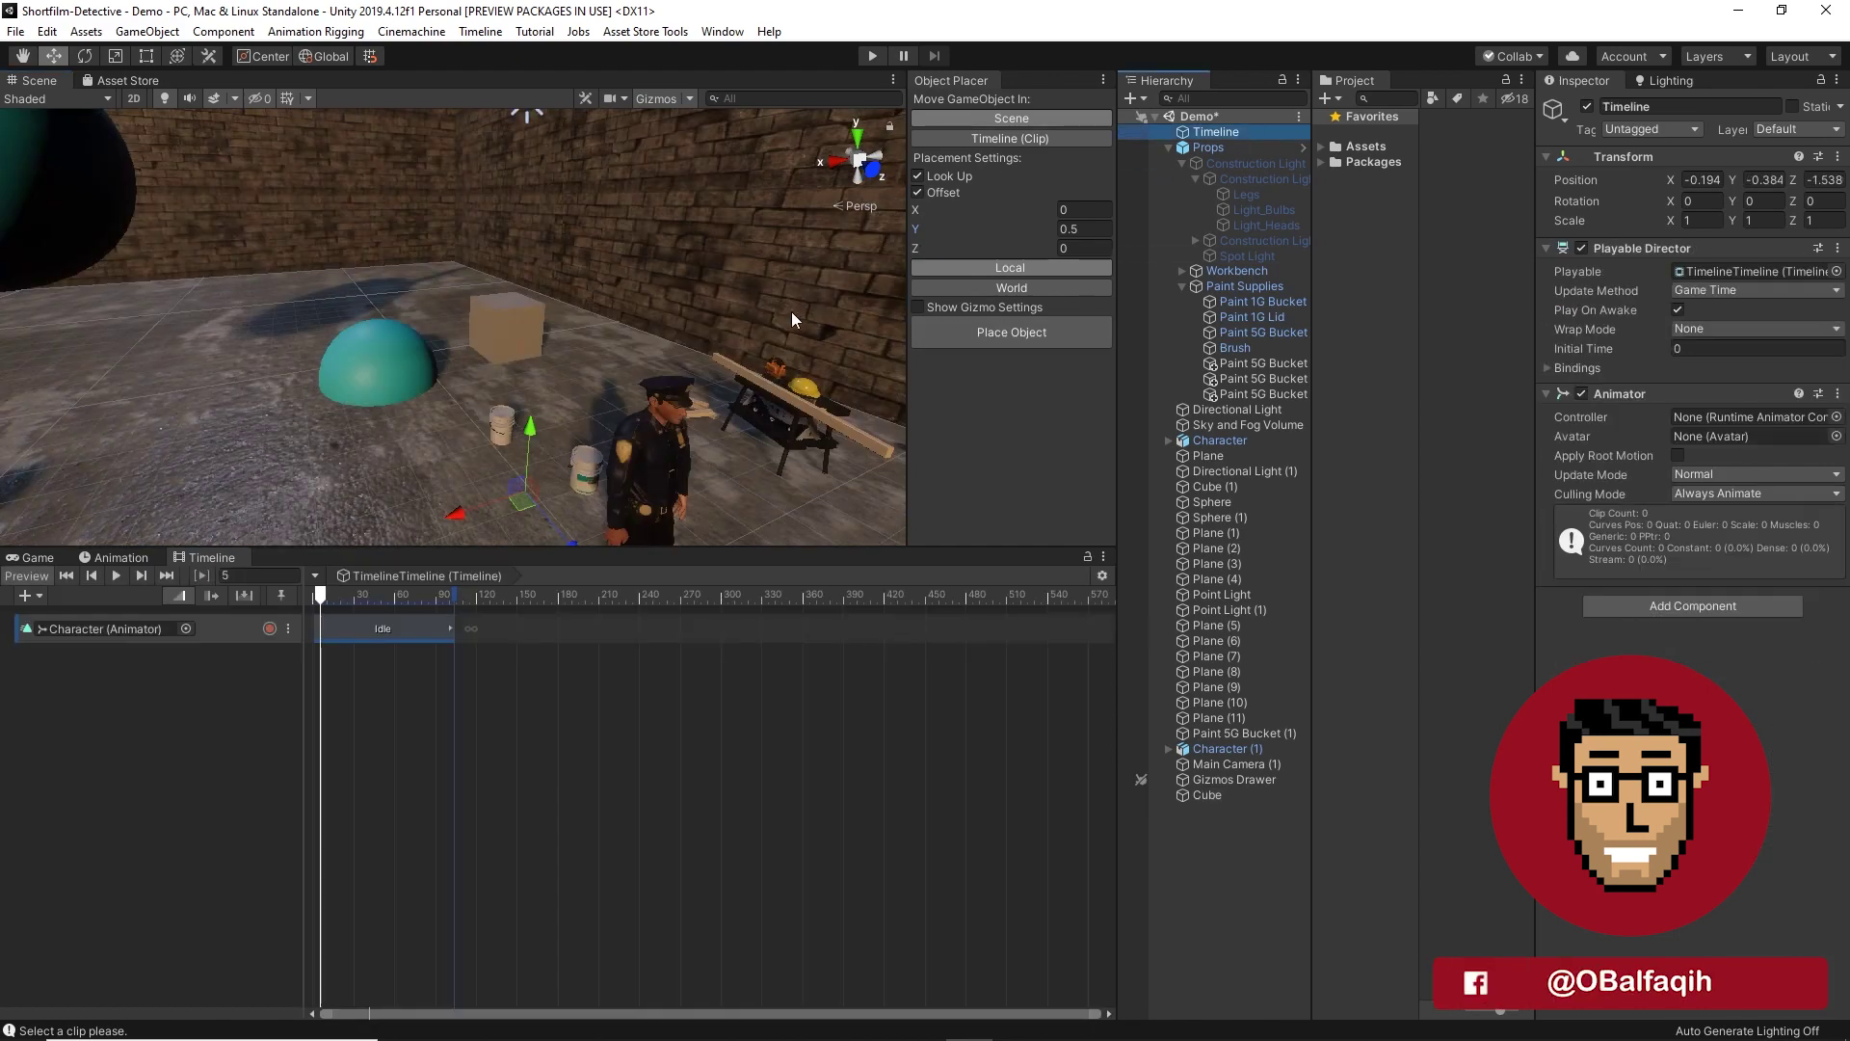
mouse_move(578, 414)
alt+mouse_down()
mouse_move(589, 376)
mouse_move(586, 400)
alt+mouse_up()
drag(370, 590, 311, 617)
click(386, 628)
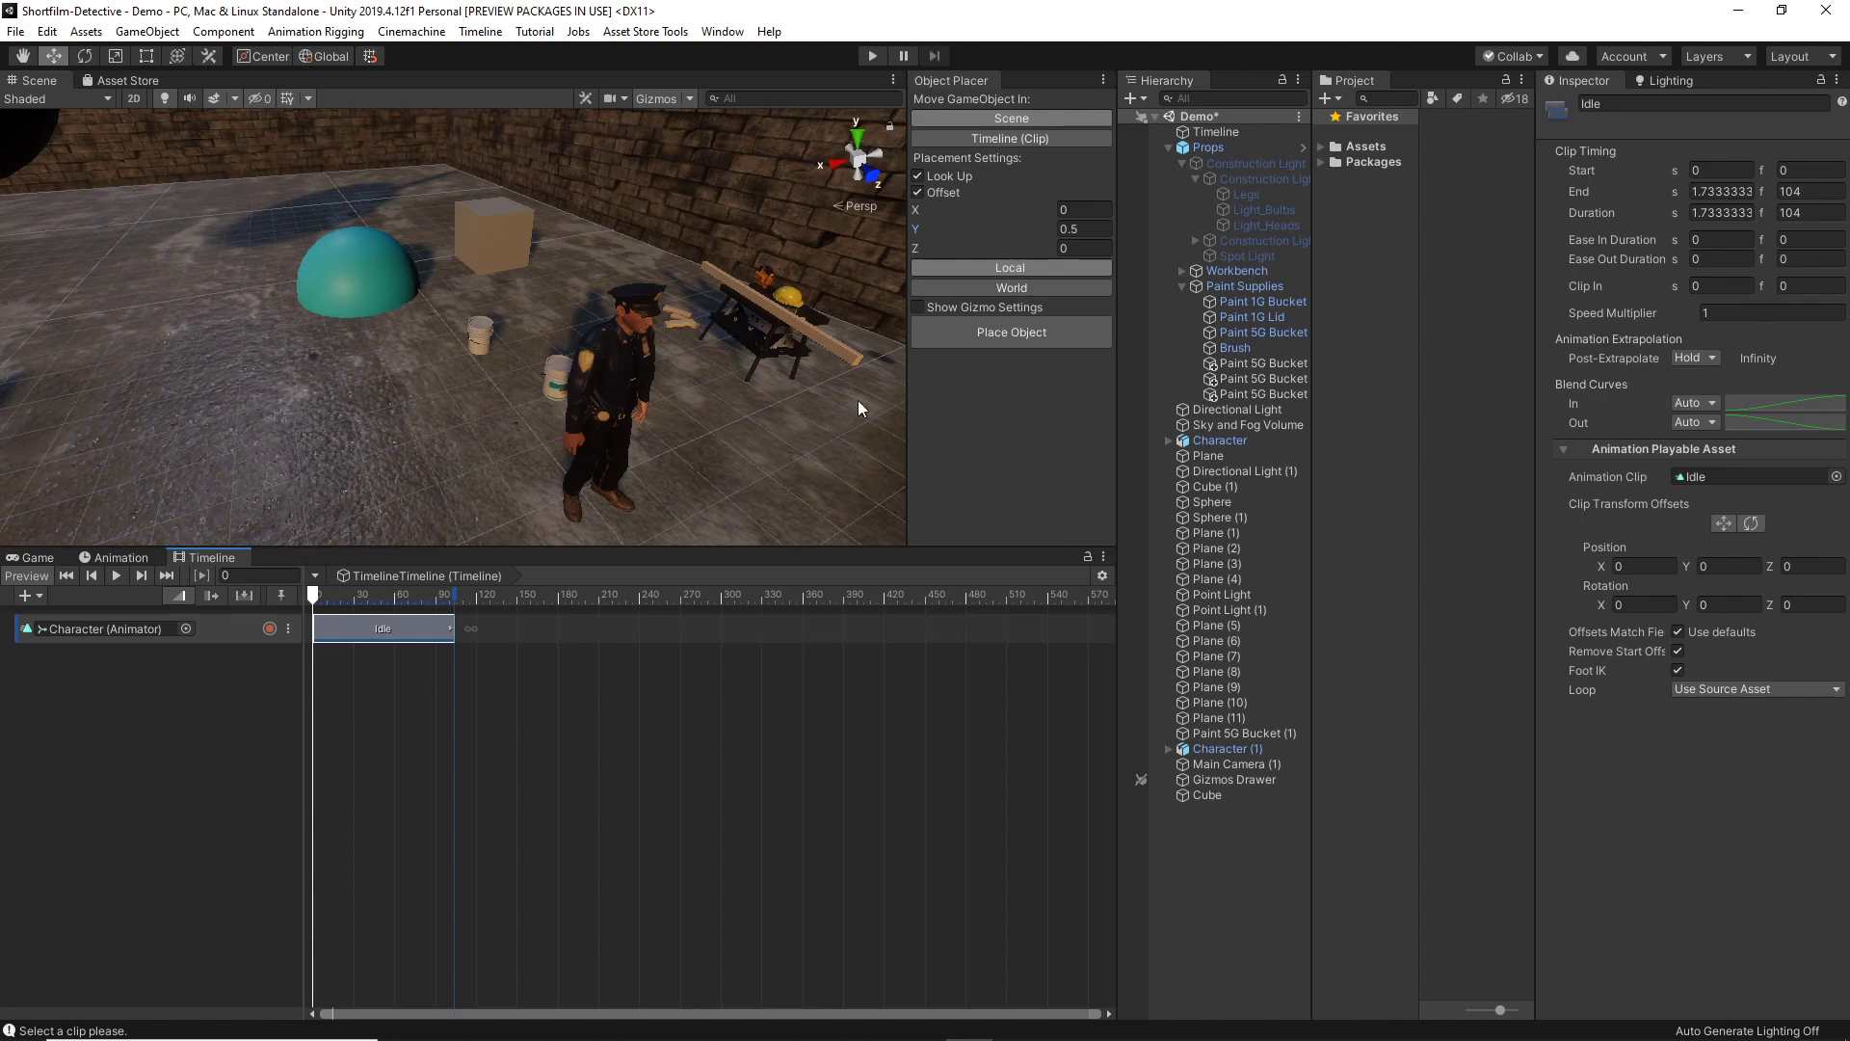
click(1723, 523)
drag(582, 504, 359, 246)
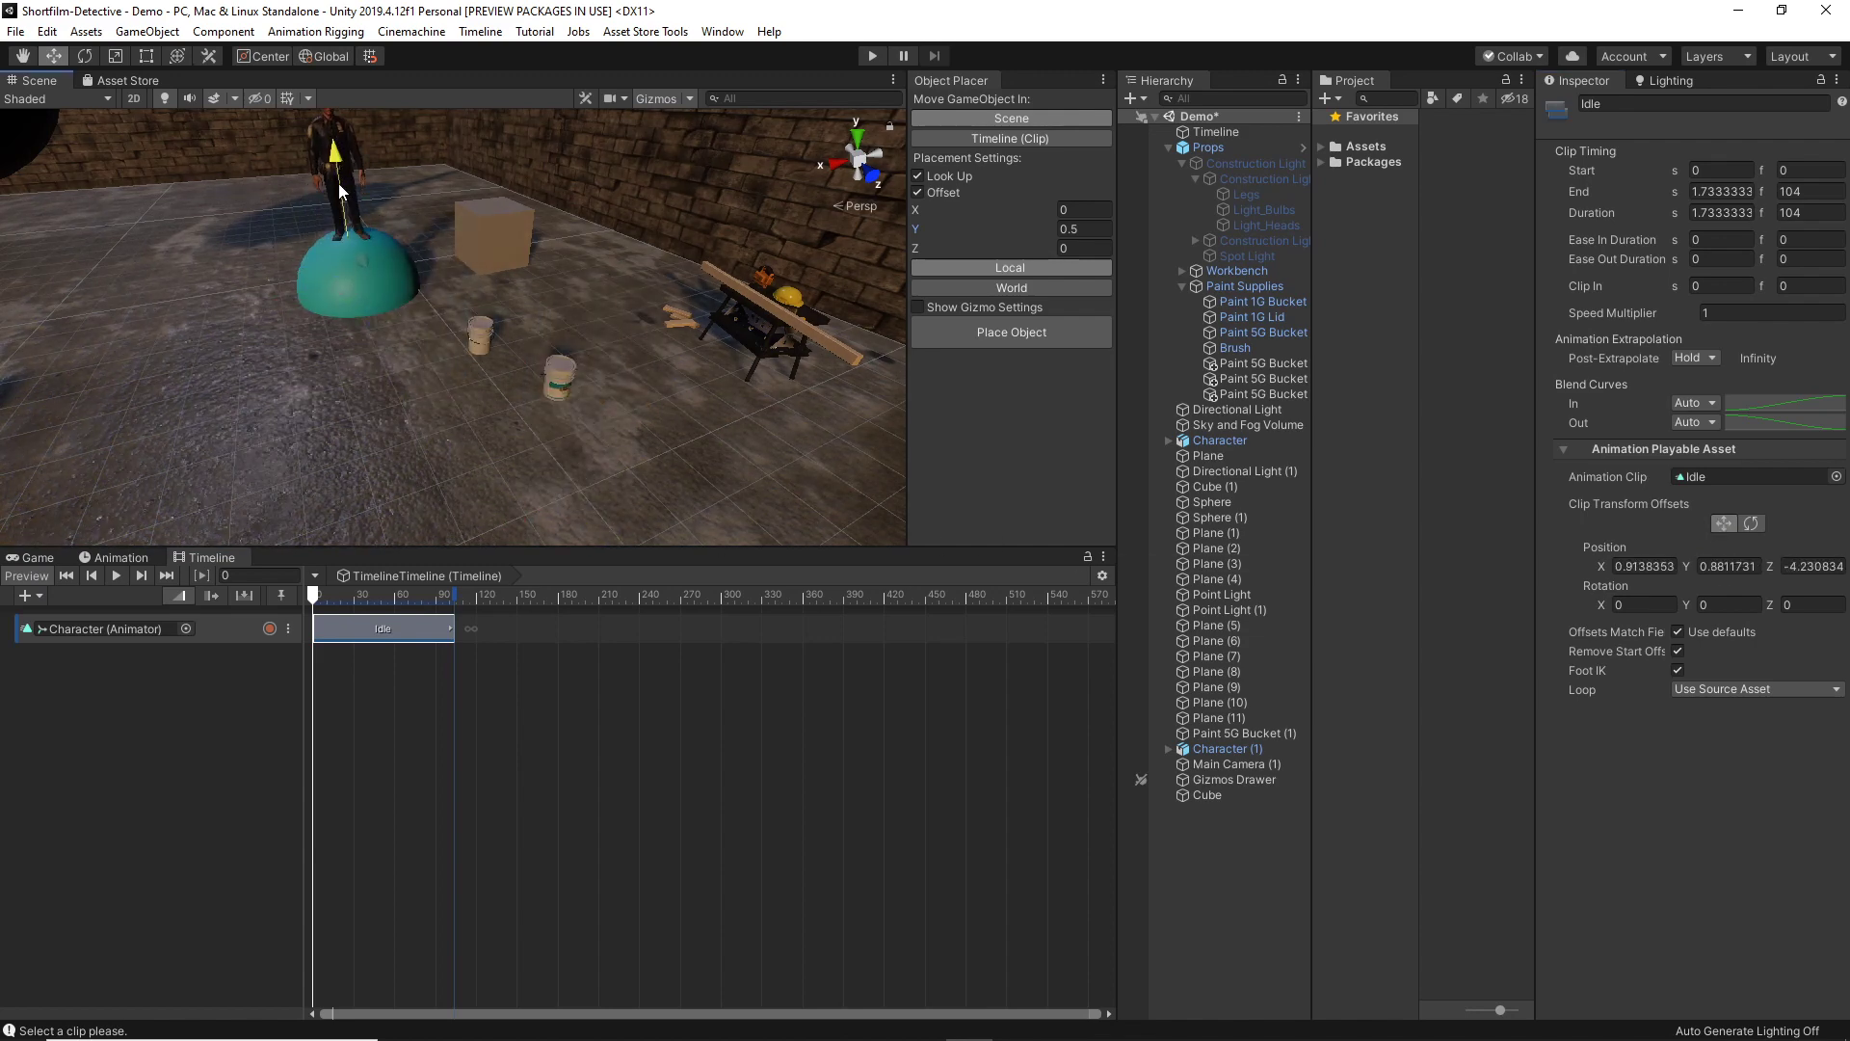
click(1751, 523)
drag(252, 204, 269, 198)
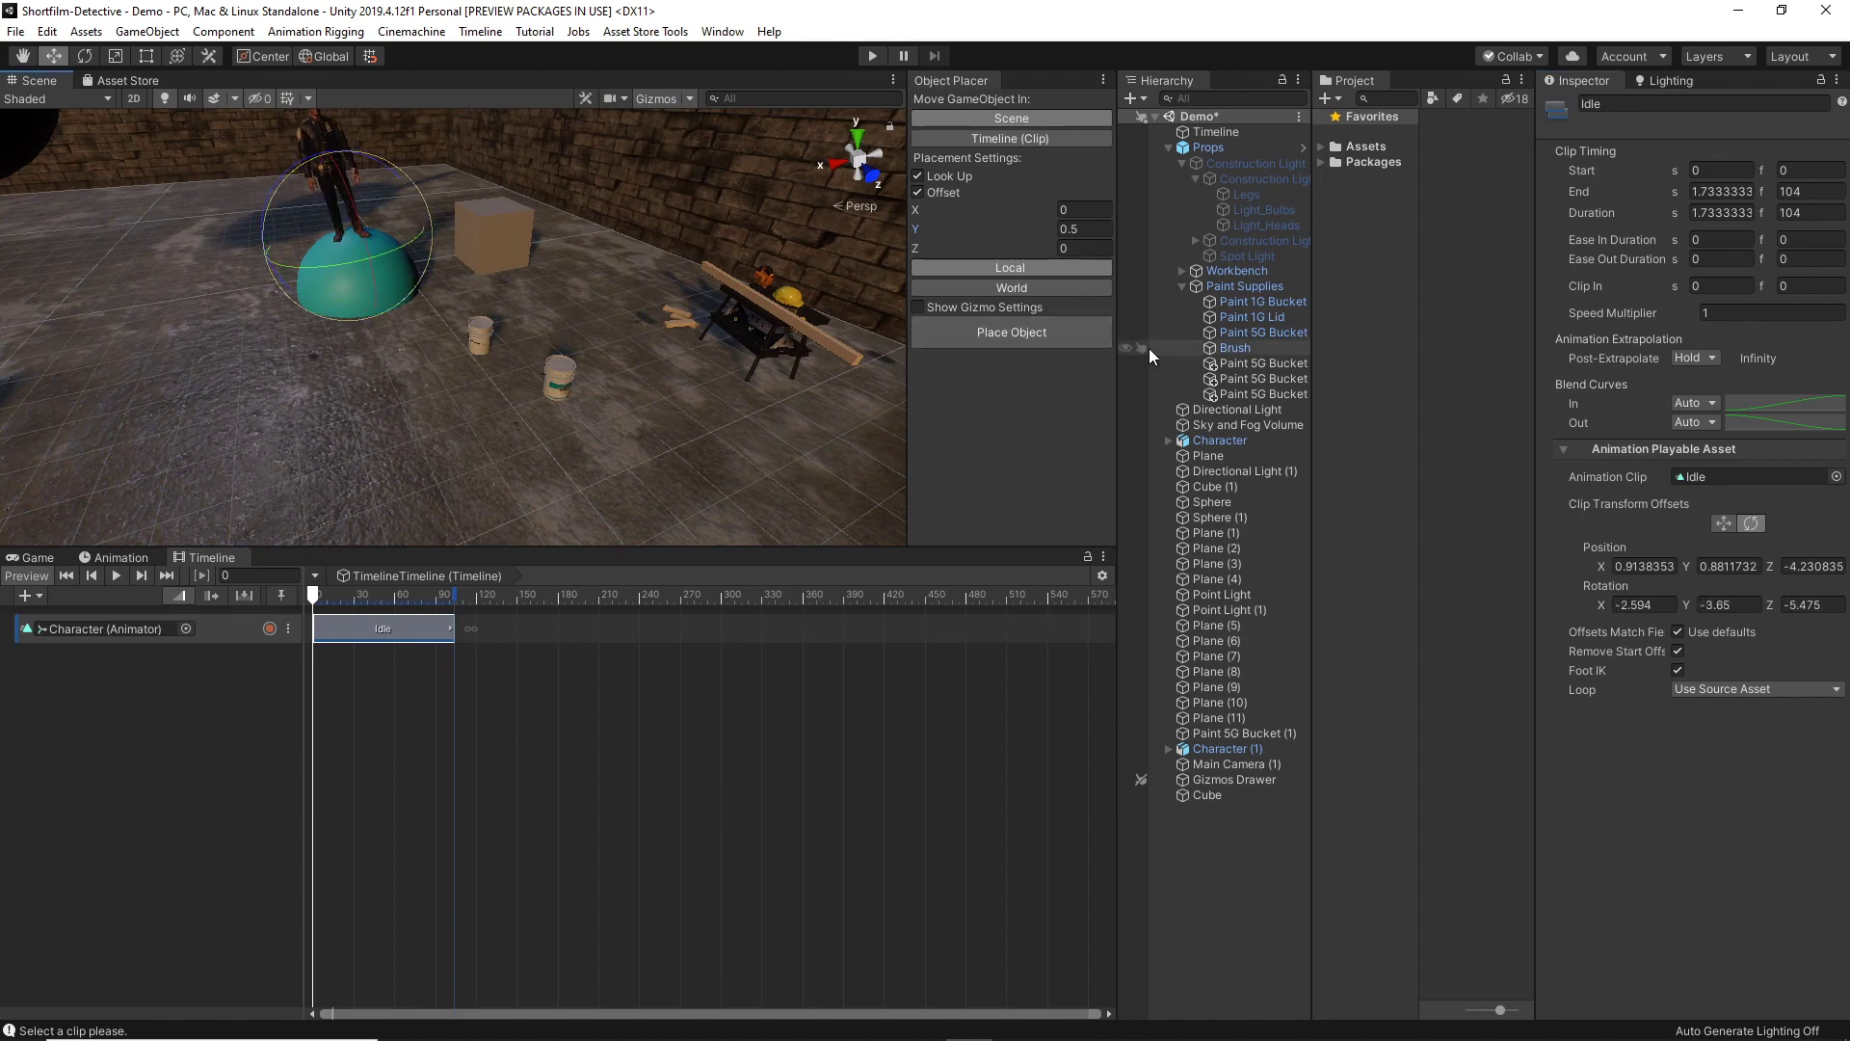
click(1658, 567)
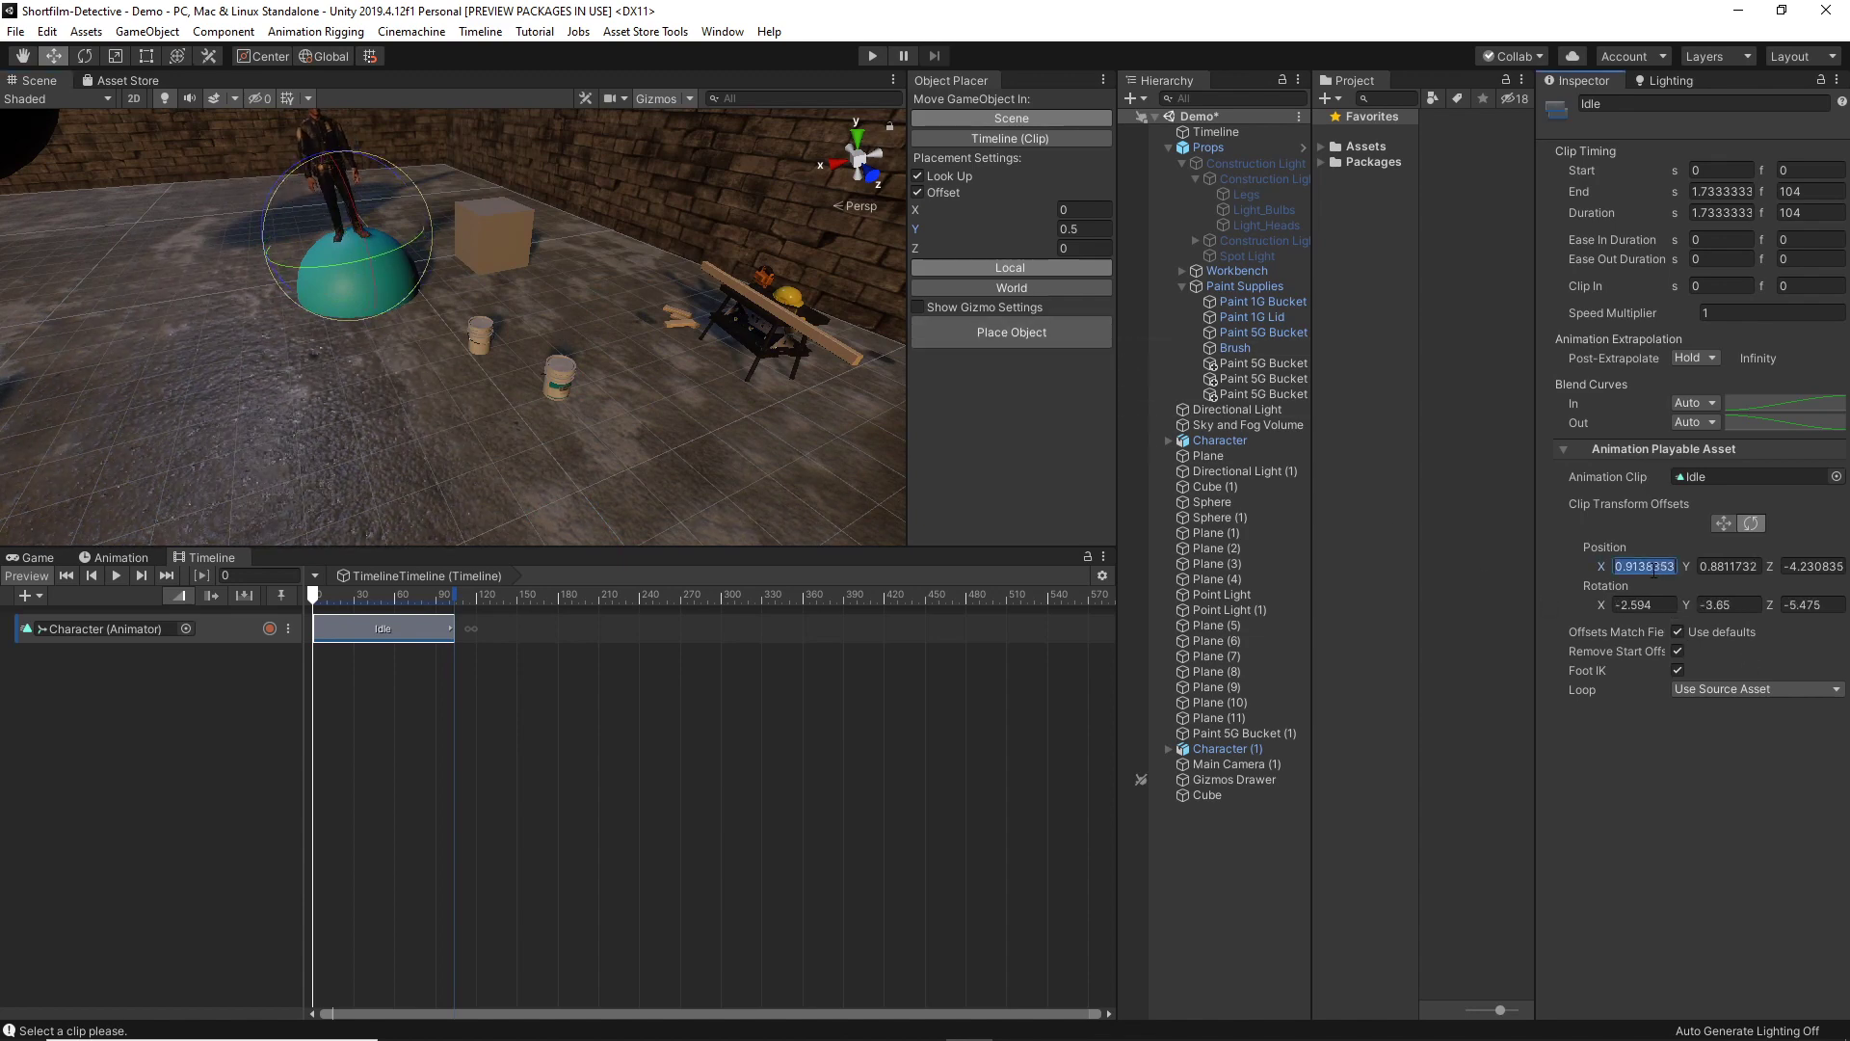
text(0)
key(Tab)
text(0)
key(Tab)
text(0)
key(Tab)
text(0	0	0)
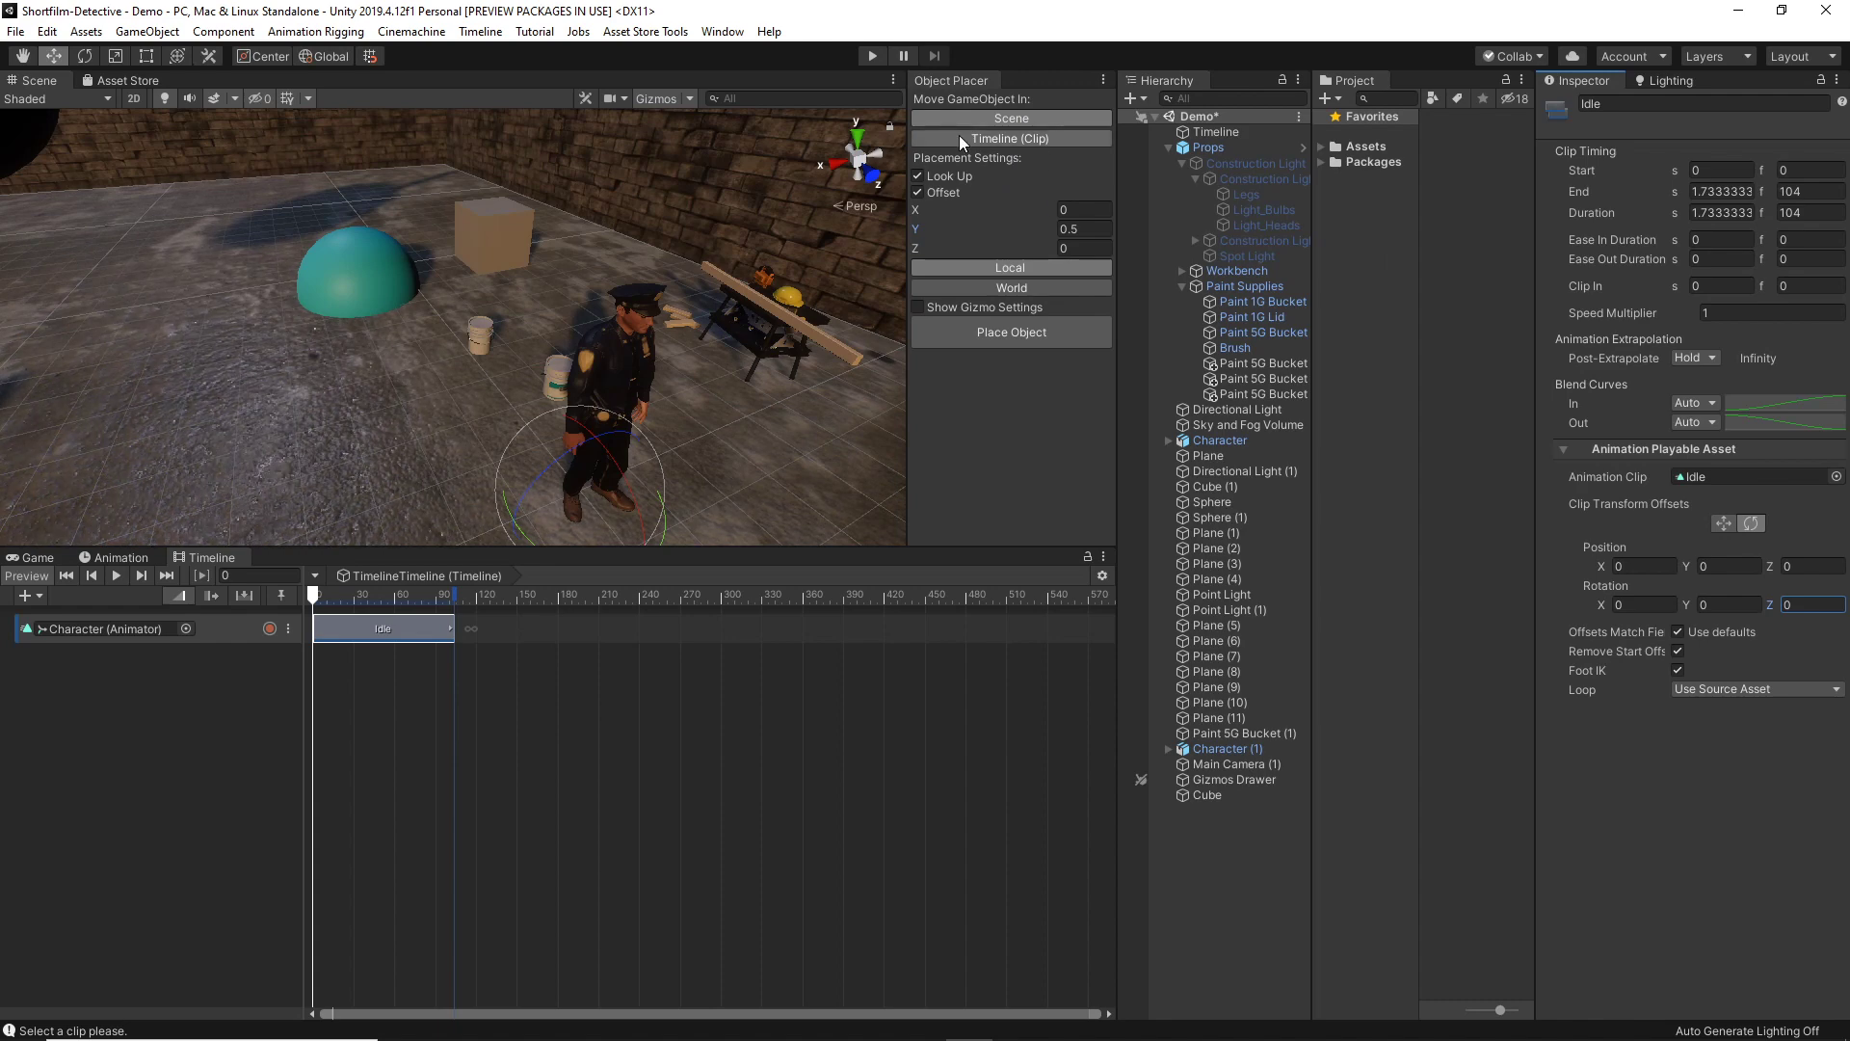
Switch to Timeline (Clip) mode, disable Offset, and place the character on the teal dome
click(1014, 141)
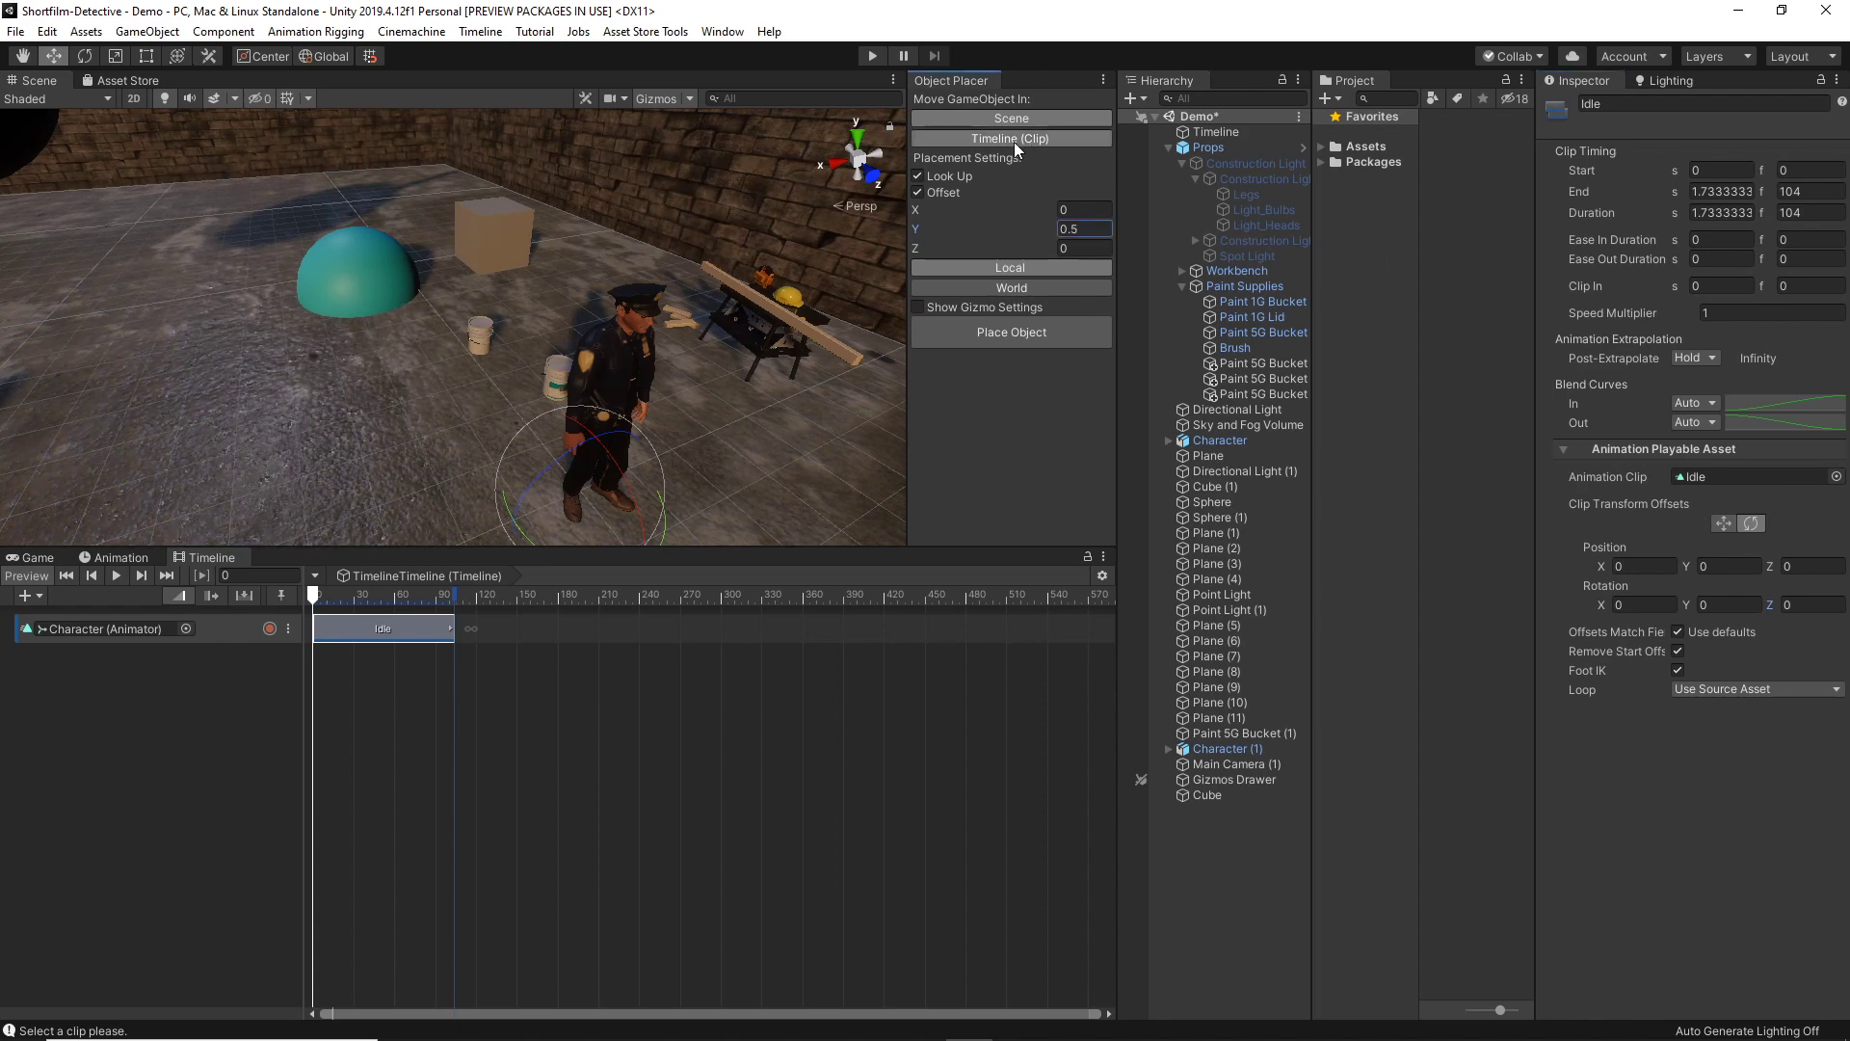
click(403, 613)
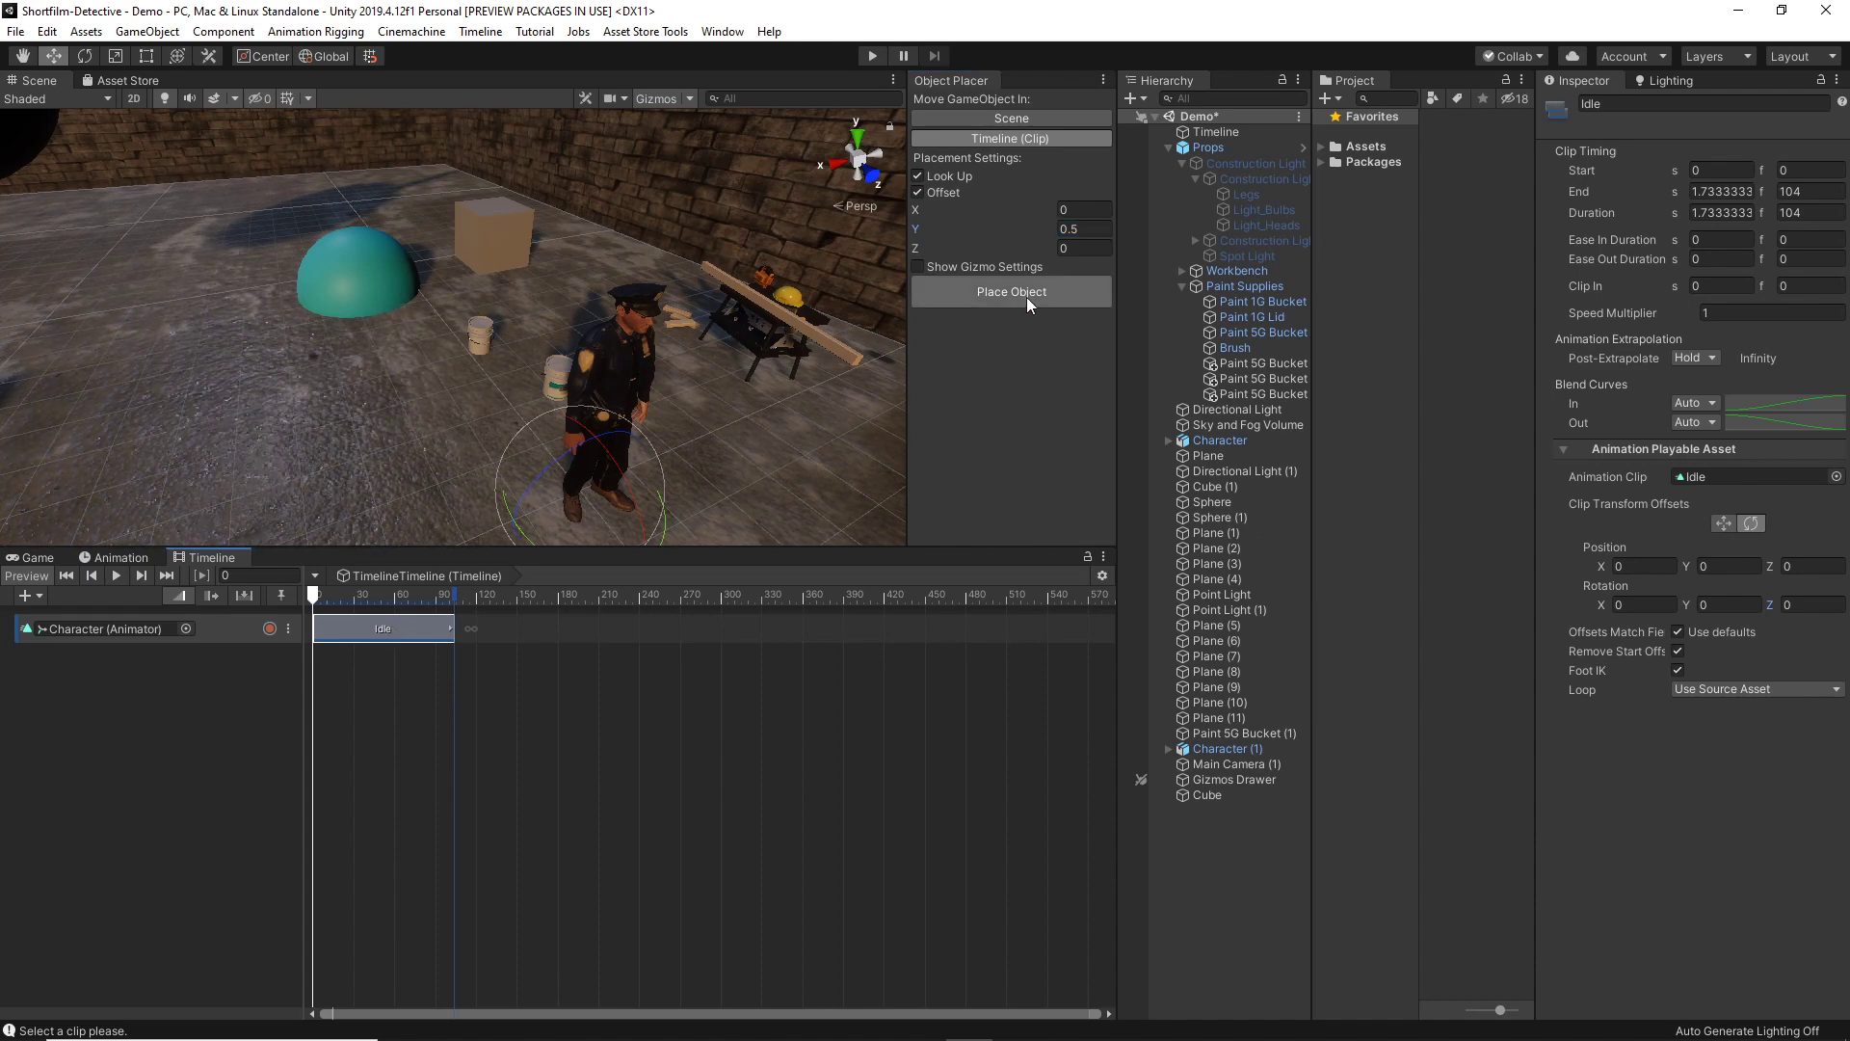
click(918, 193)
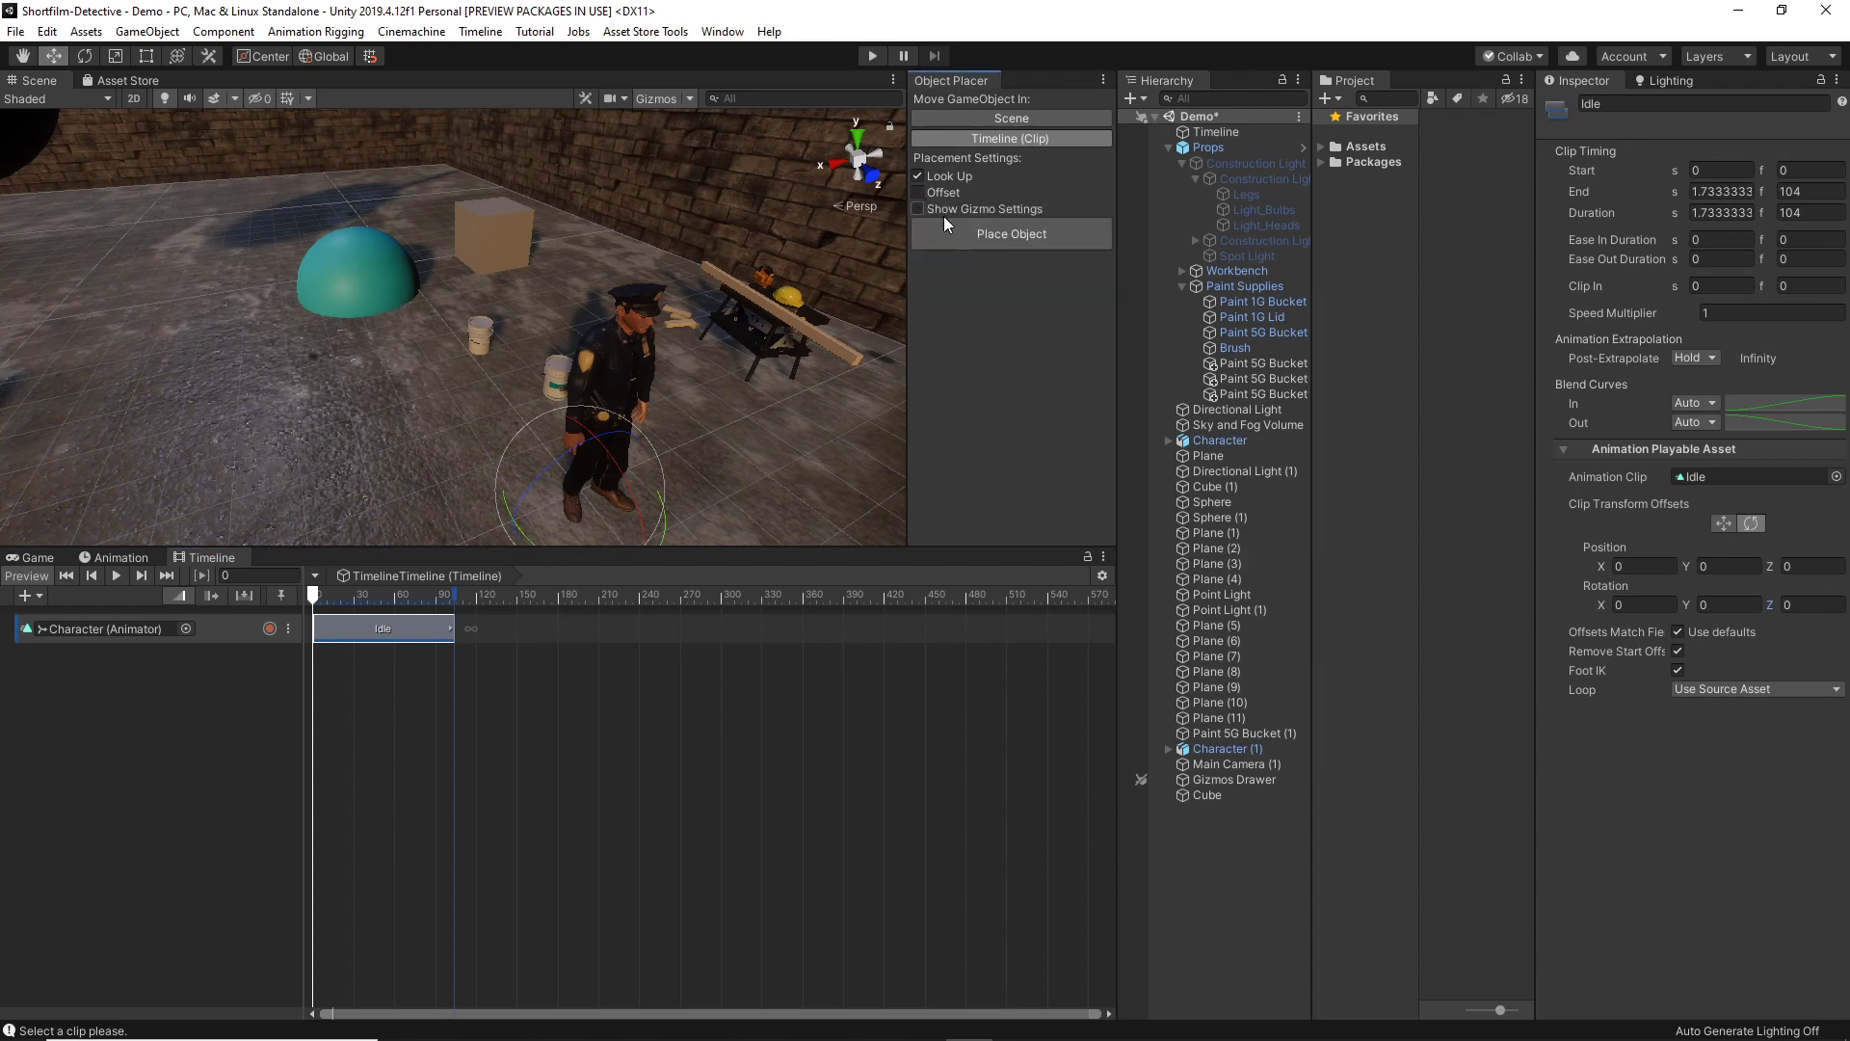
click(1028, 235)
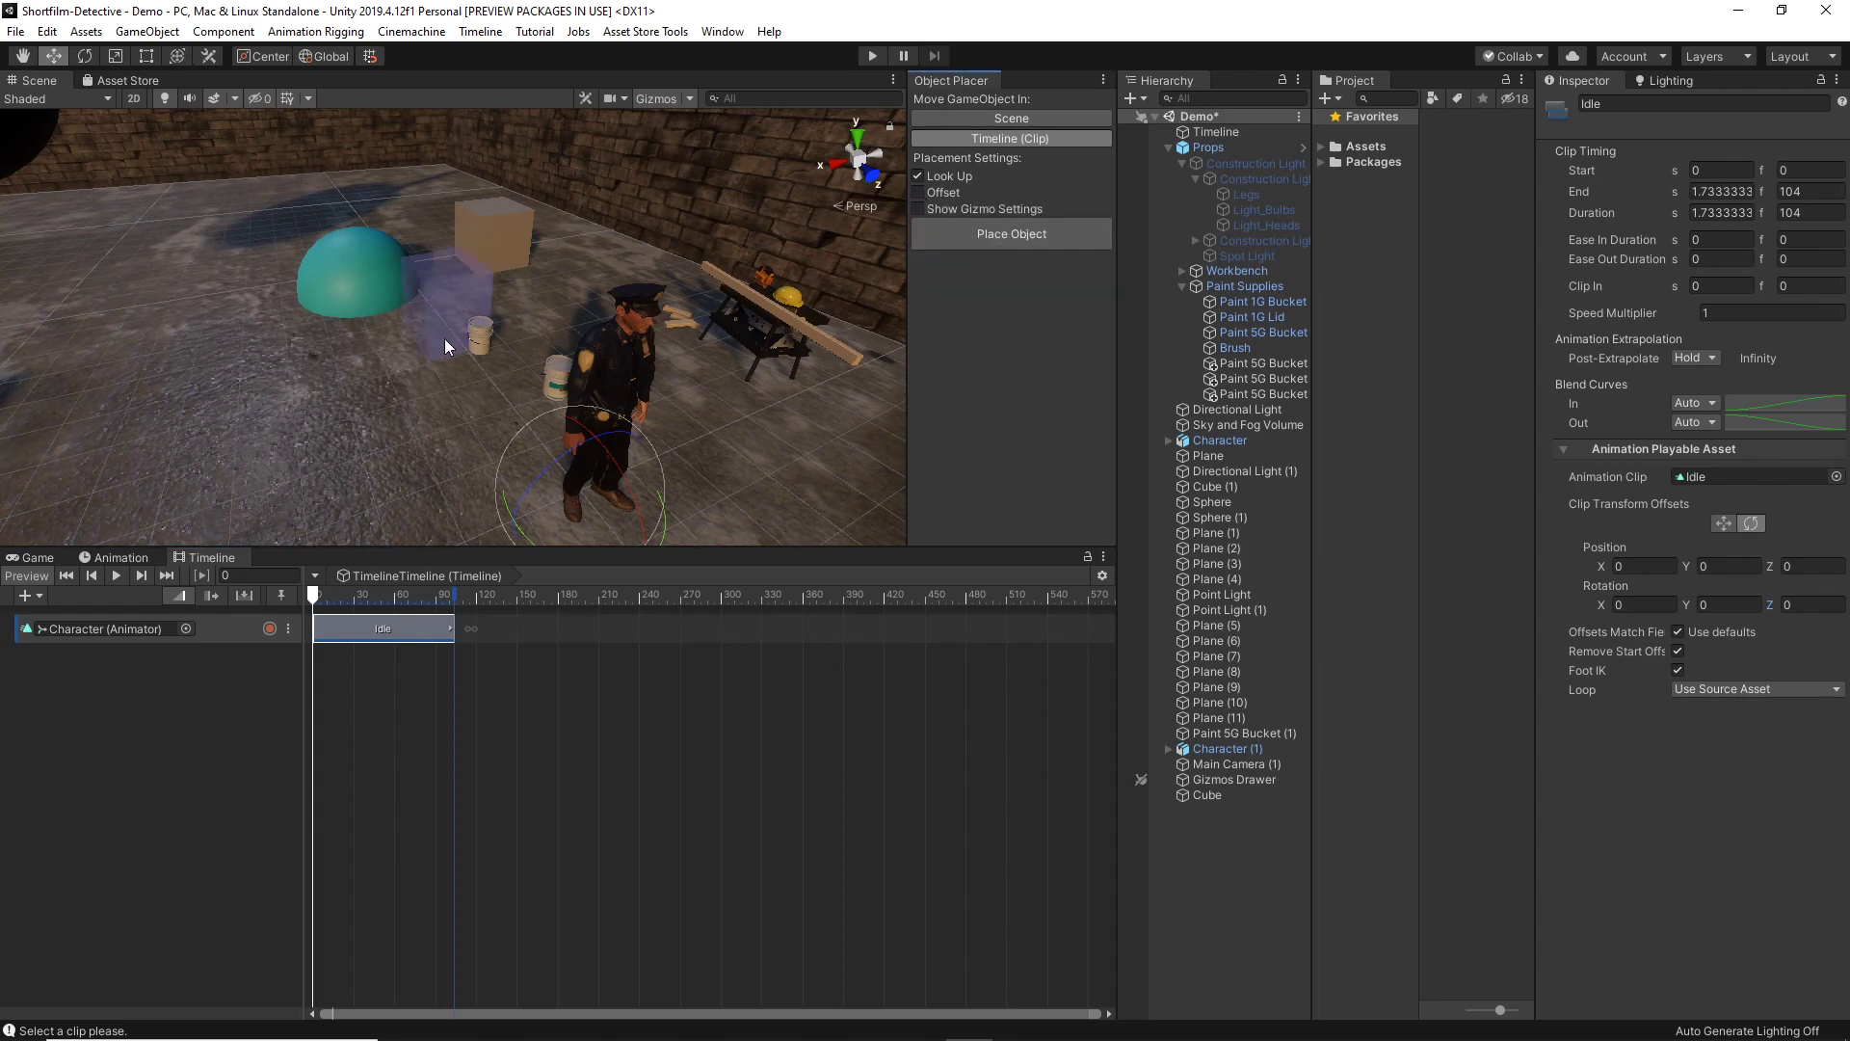
click(337, 237)
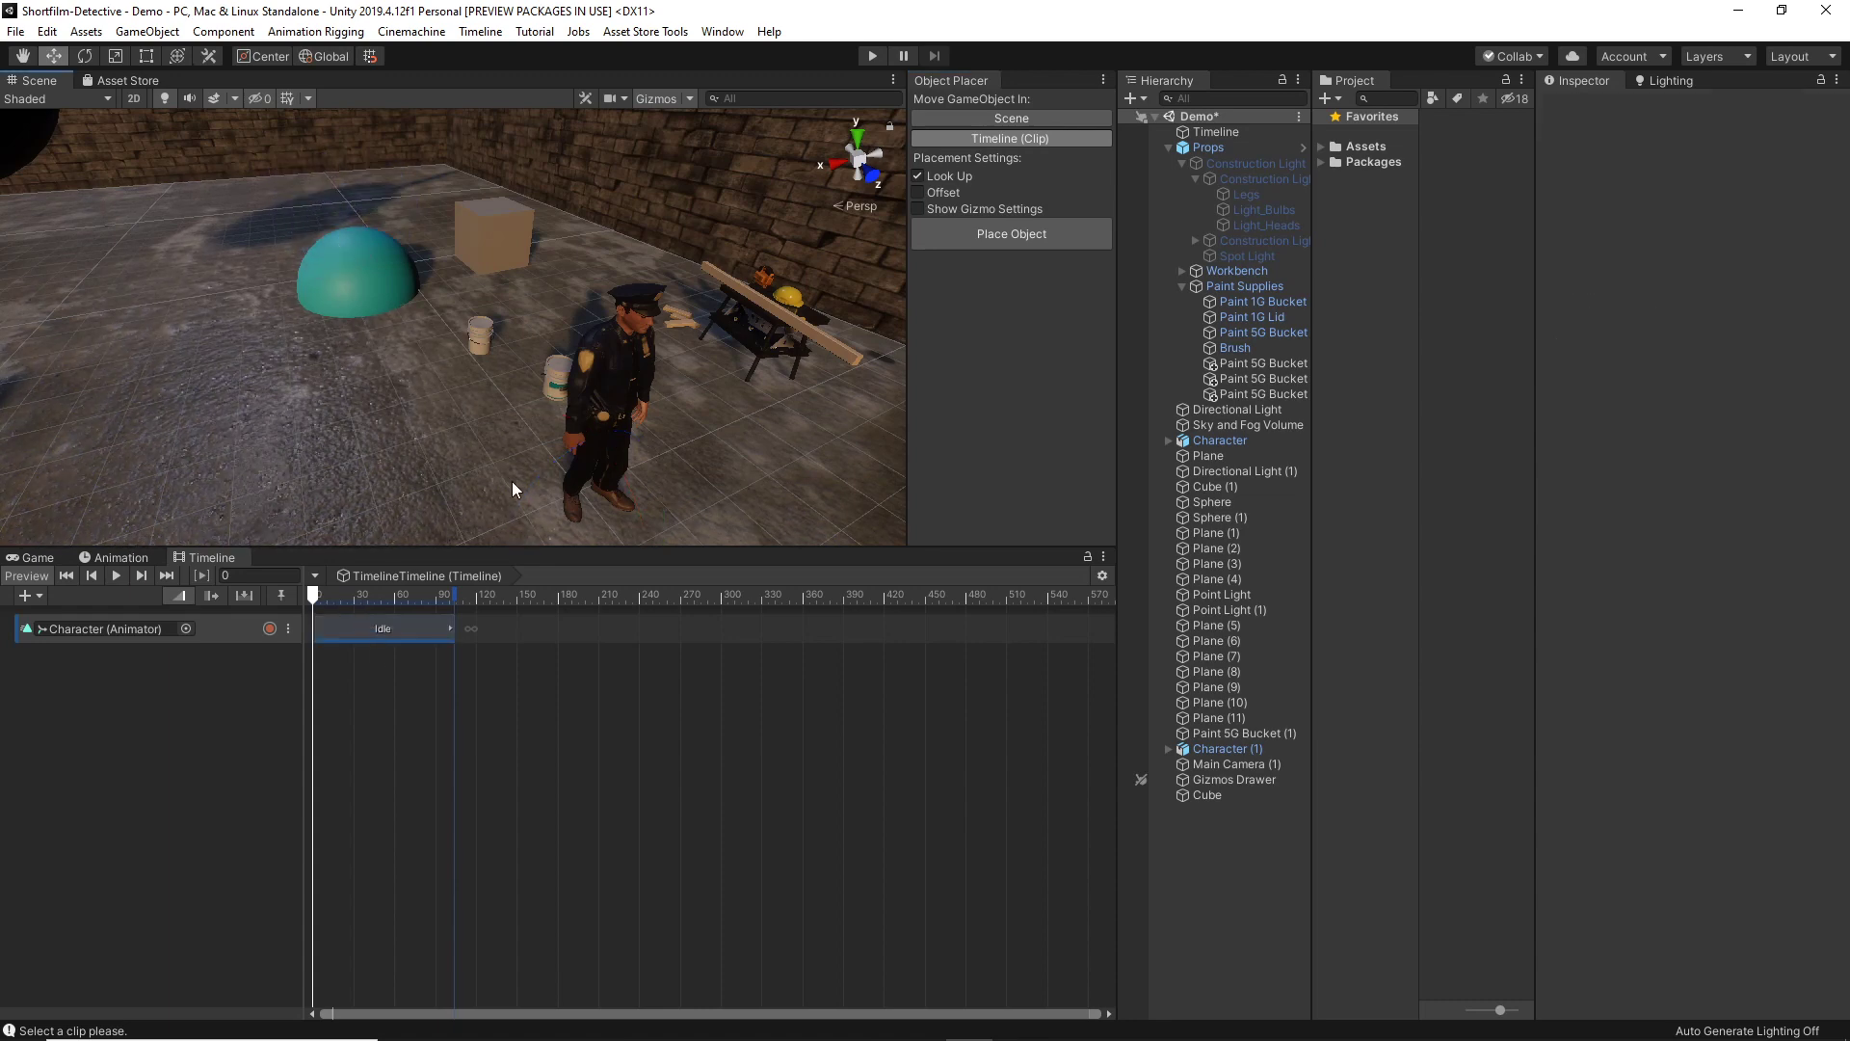
click(329, 592)
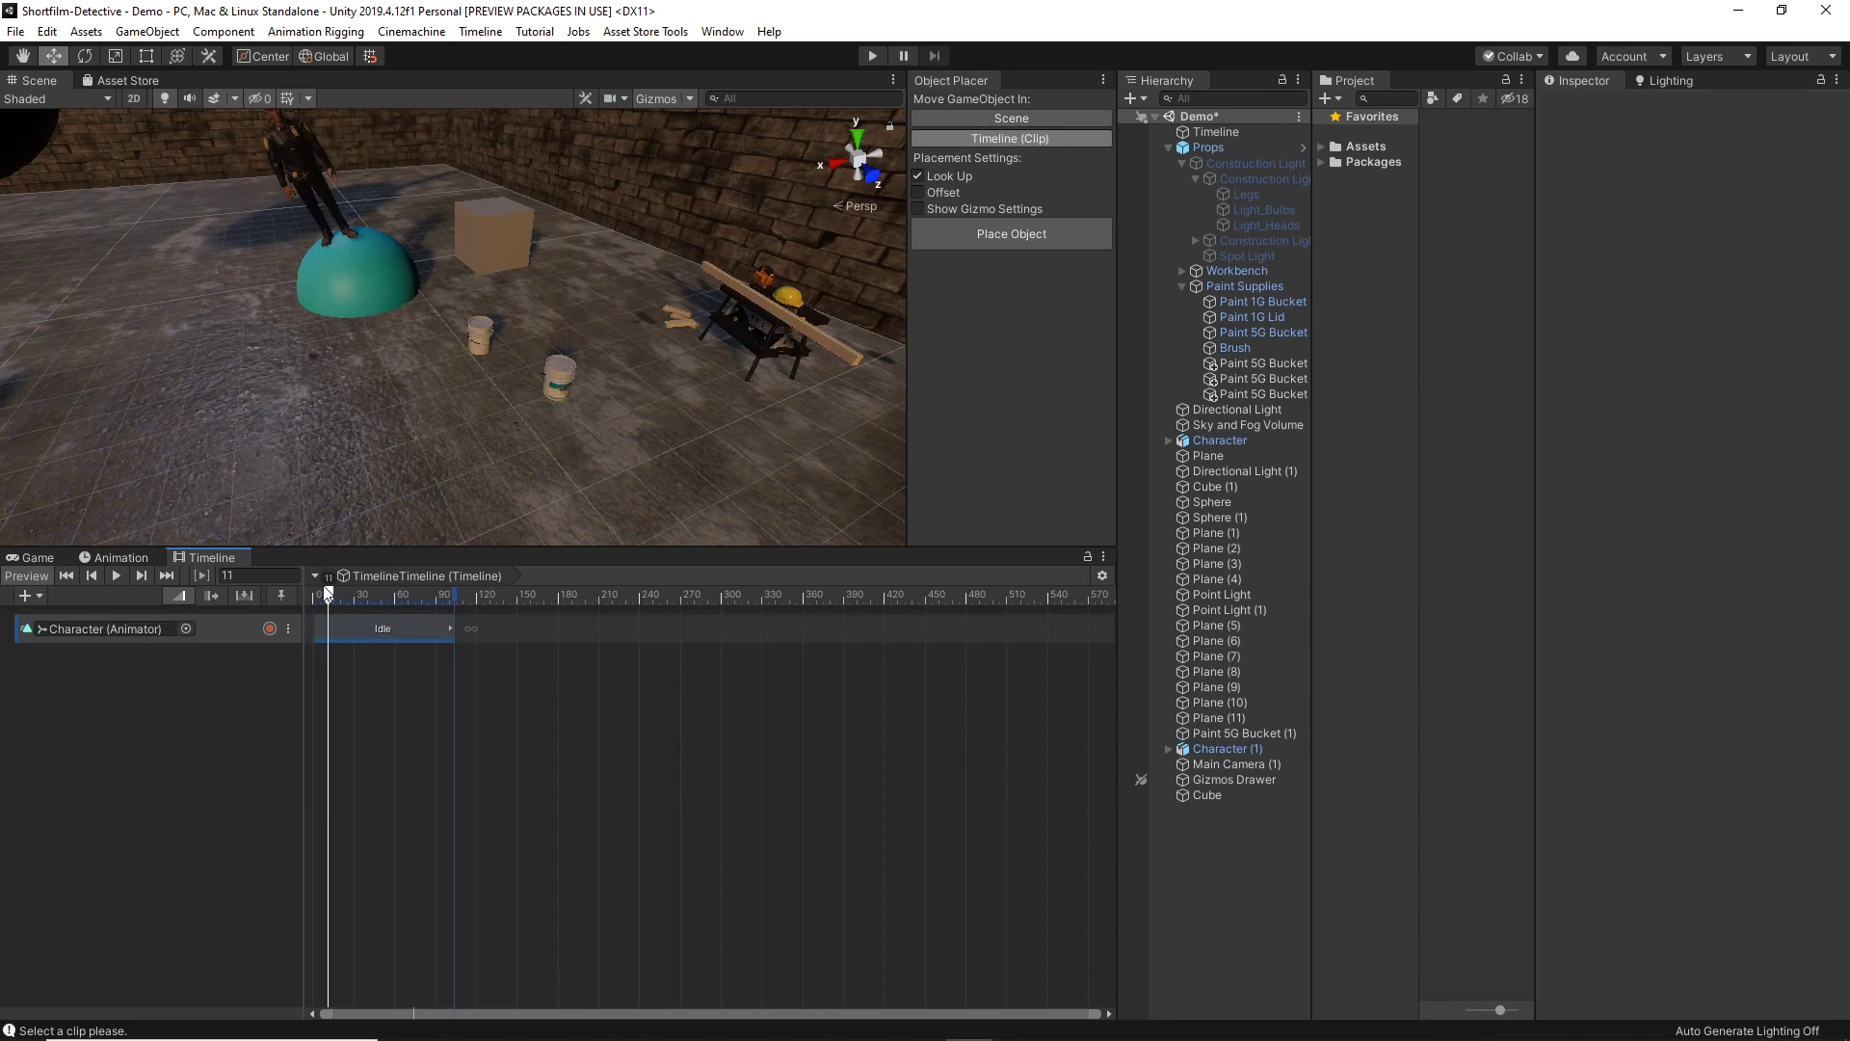
drag(329, 592, 313, 593)
right_drag(318, 270, 432, 262)
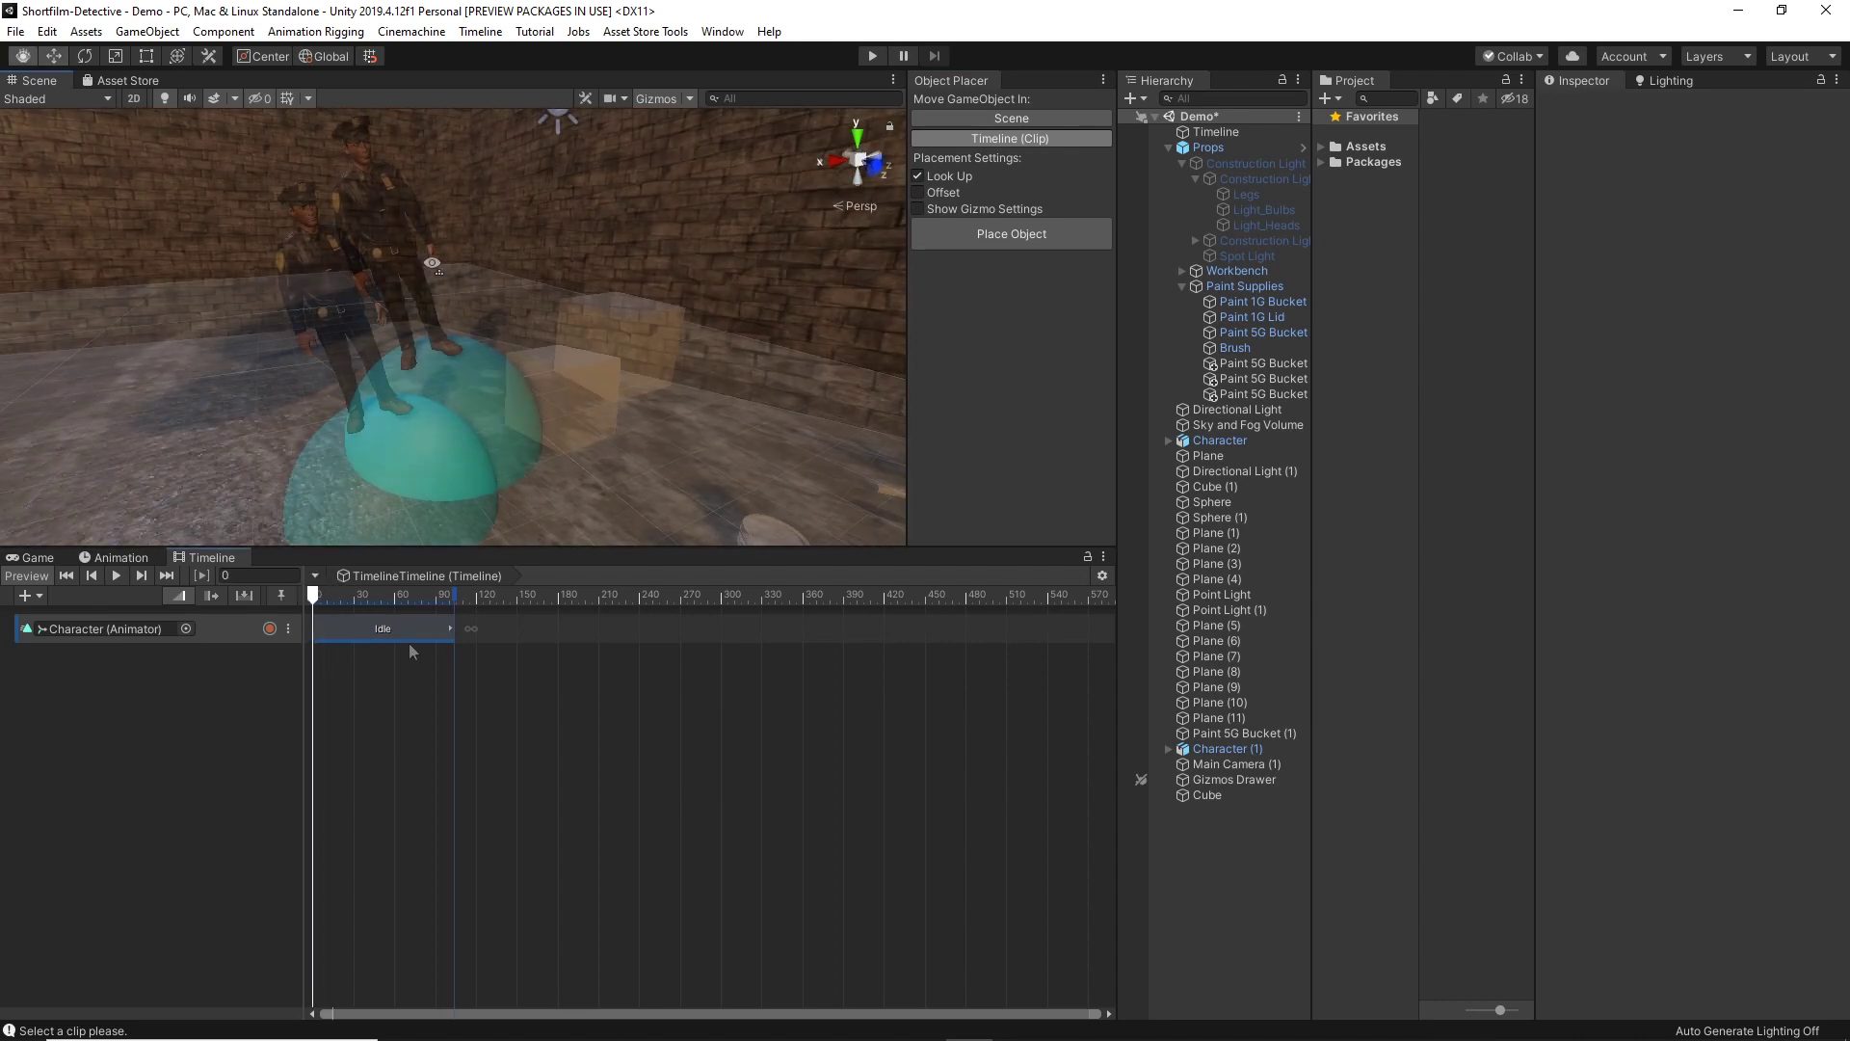
Re-place the character through the Idle clip so it sticks sideways onto the brick wall
click(389, 628)
click(1033, 239)
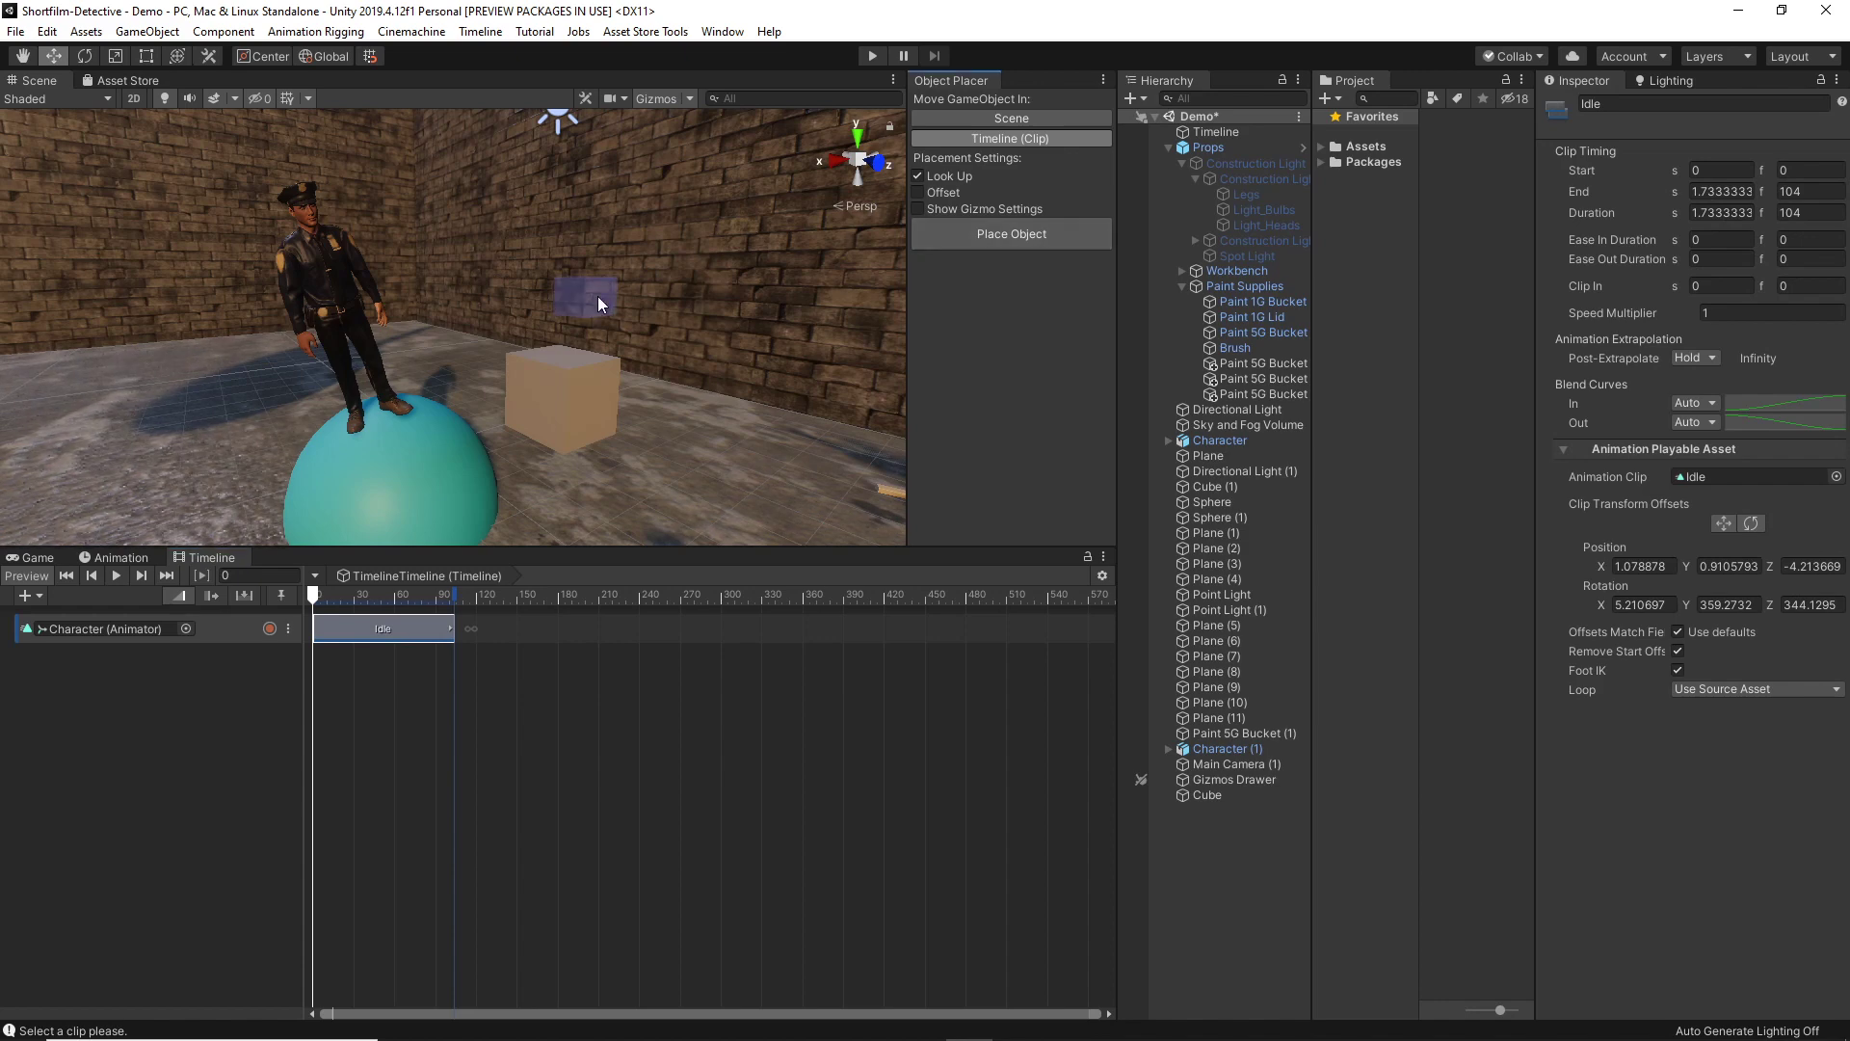
click(692, 190)
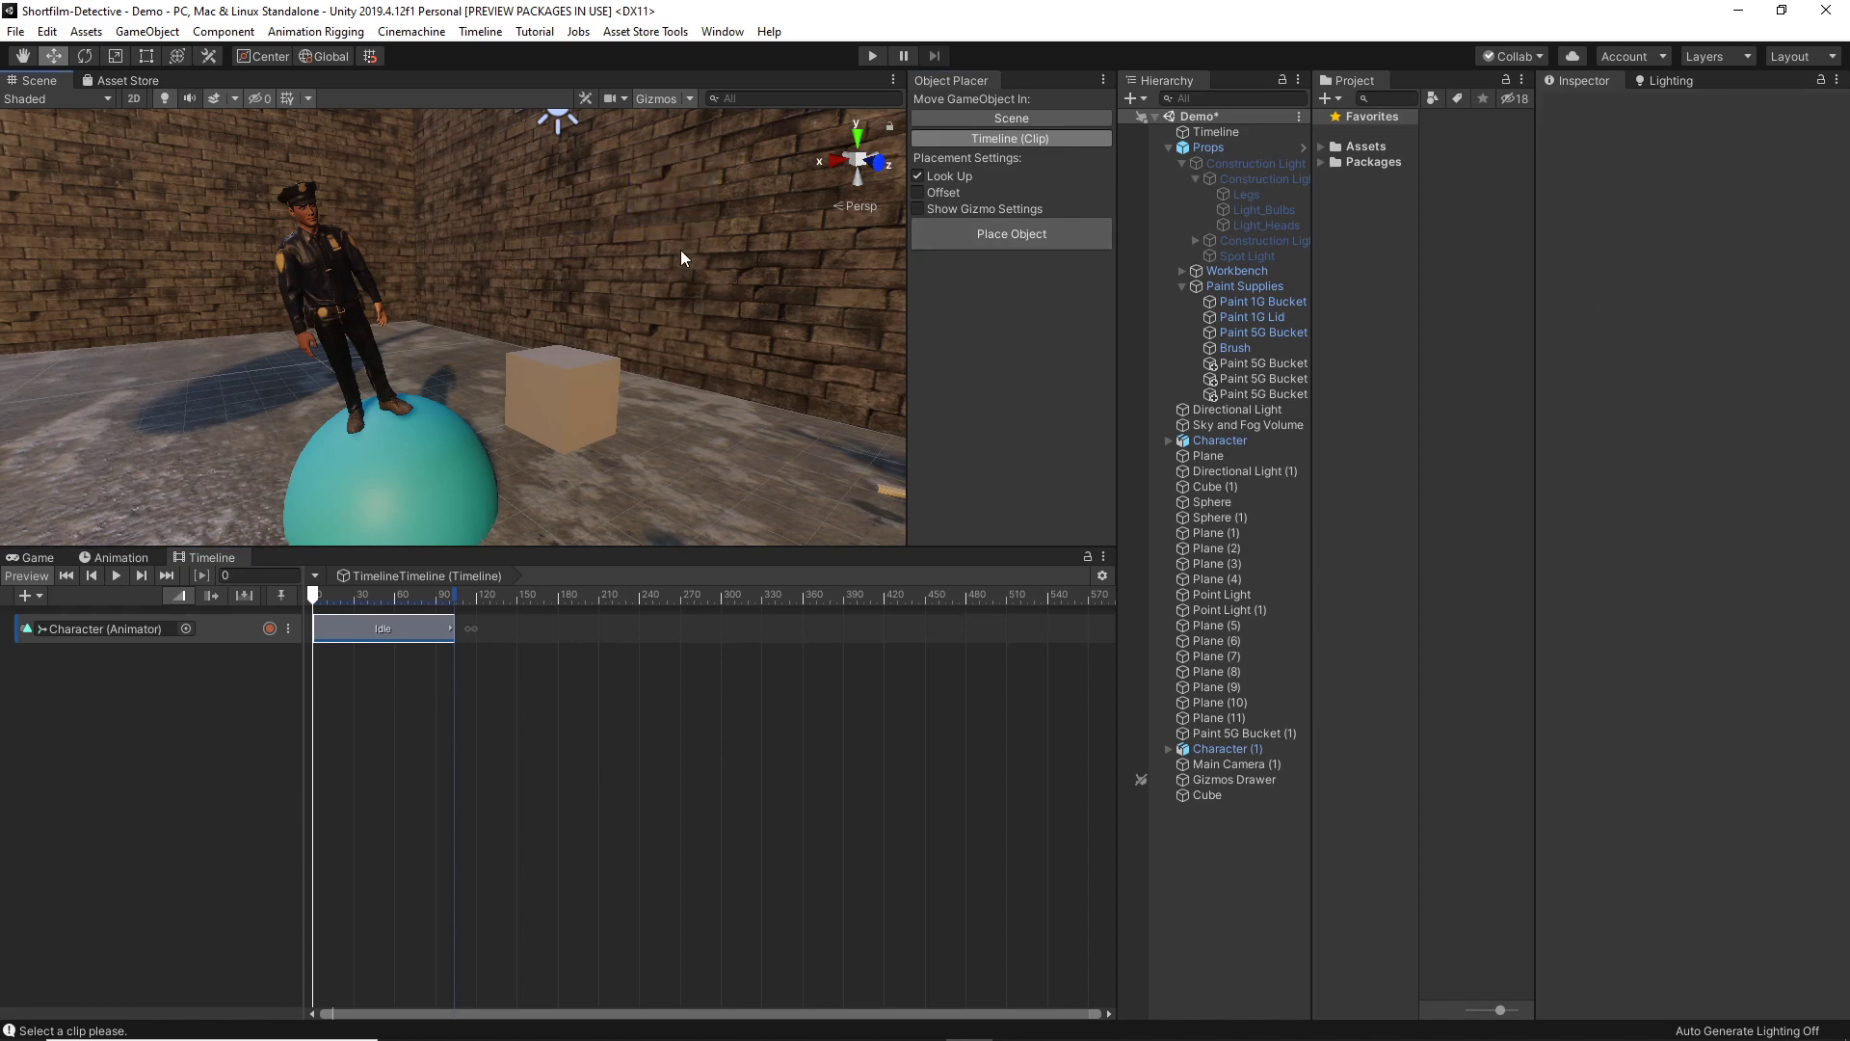
mouse_move(313, 597)
mouse_down()
mouse_move(330, 598)
mouse_move(312, 598)
mouse_up()
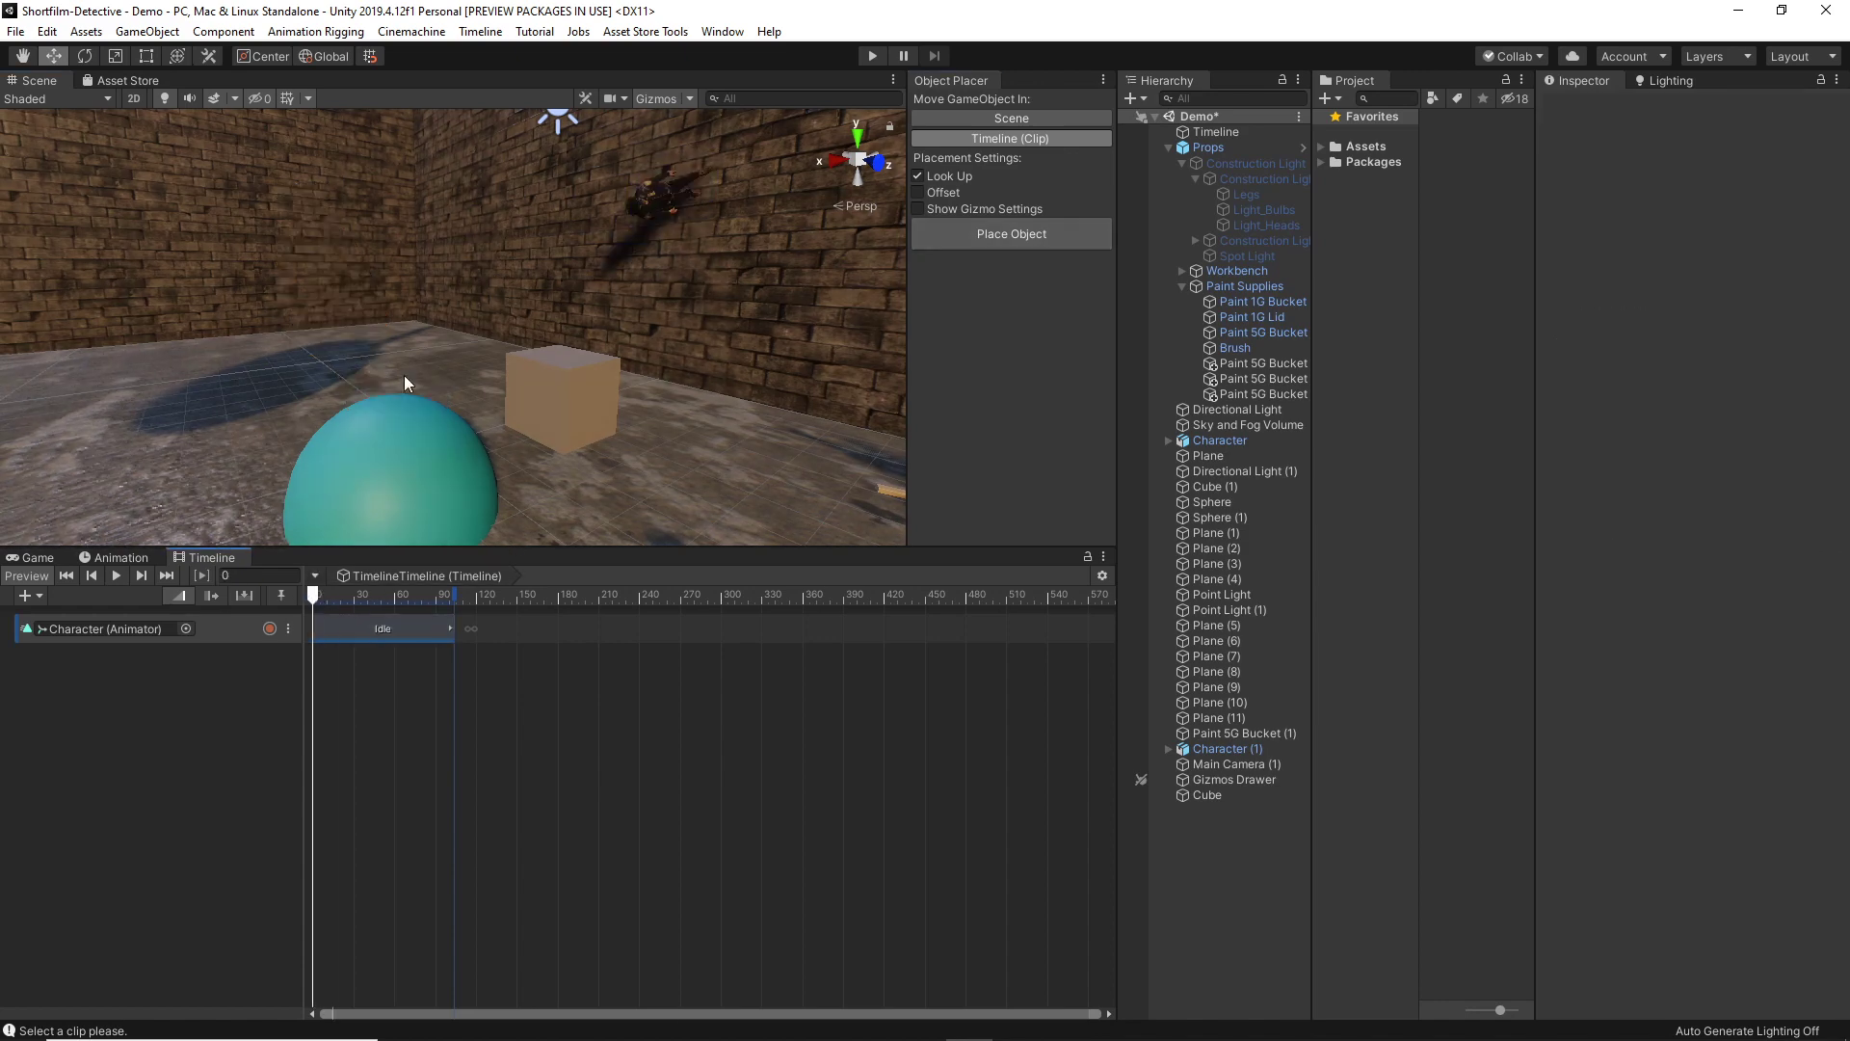
right_drag(506, 306, 550, 201)
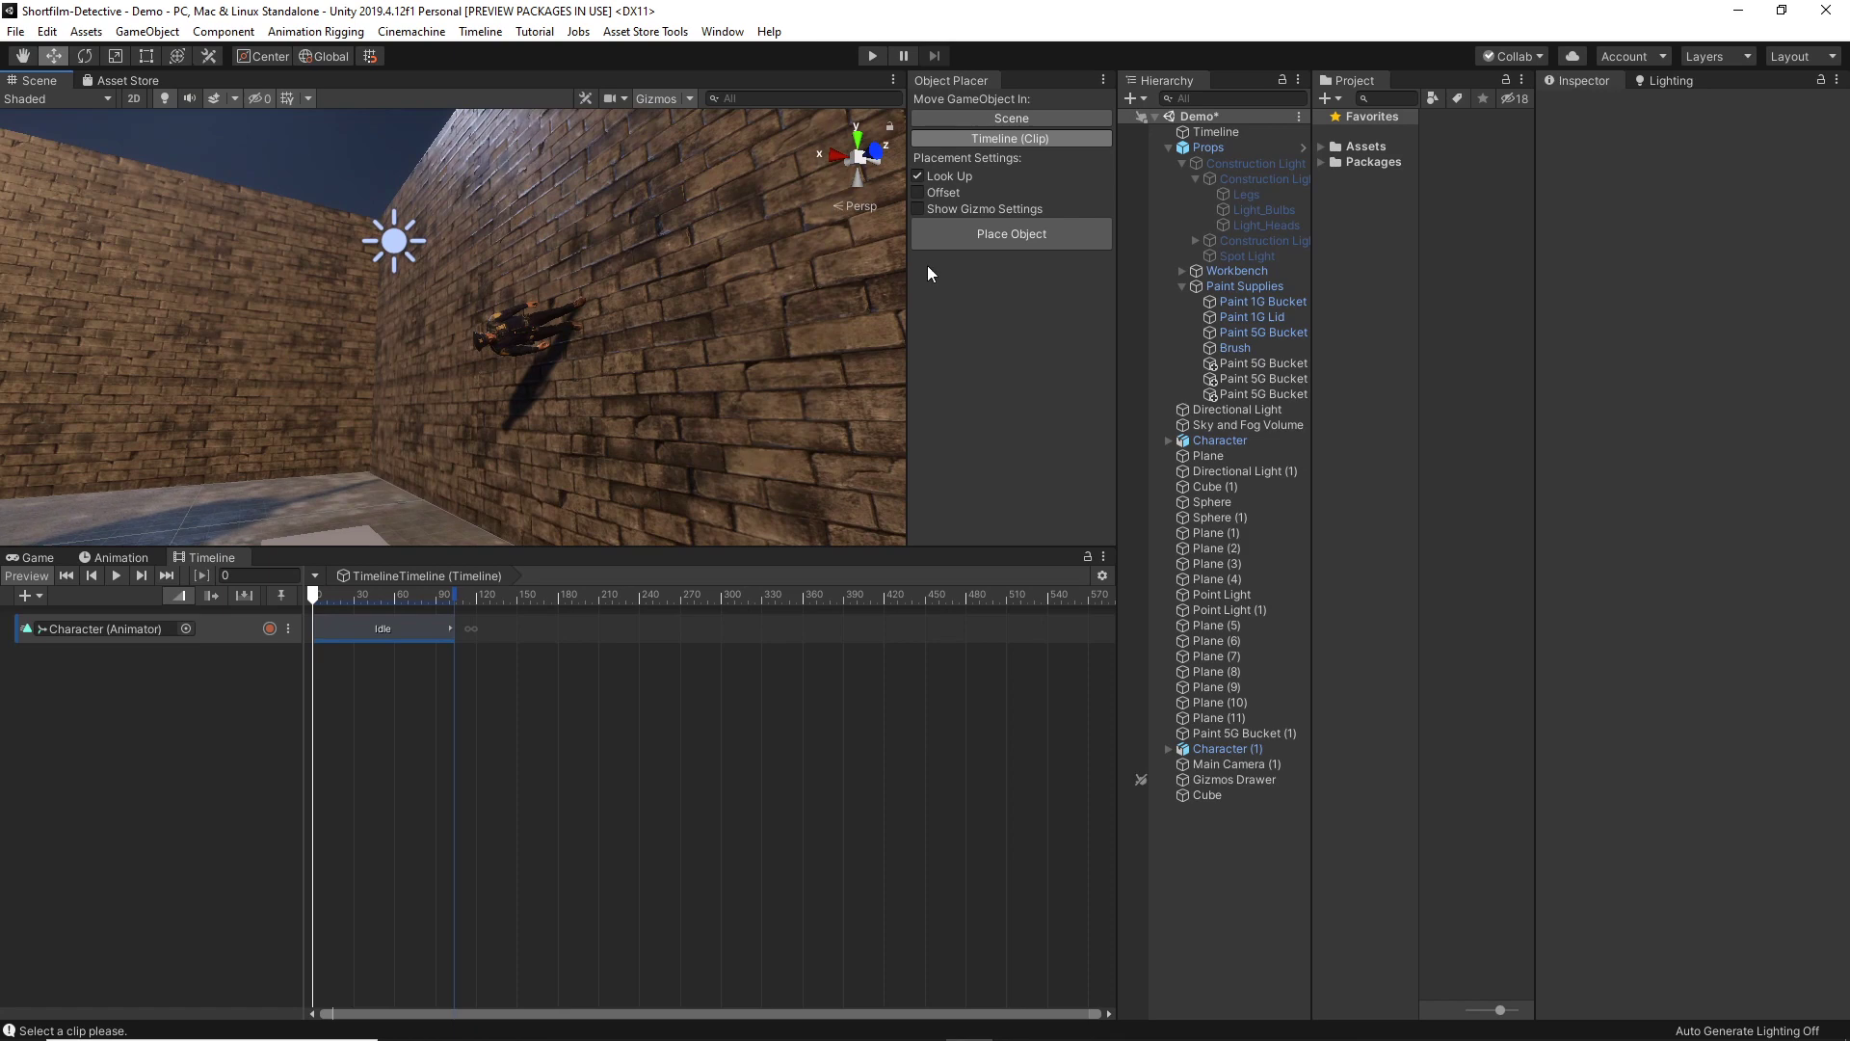
right_drag(726, 281, 708, 396)
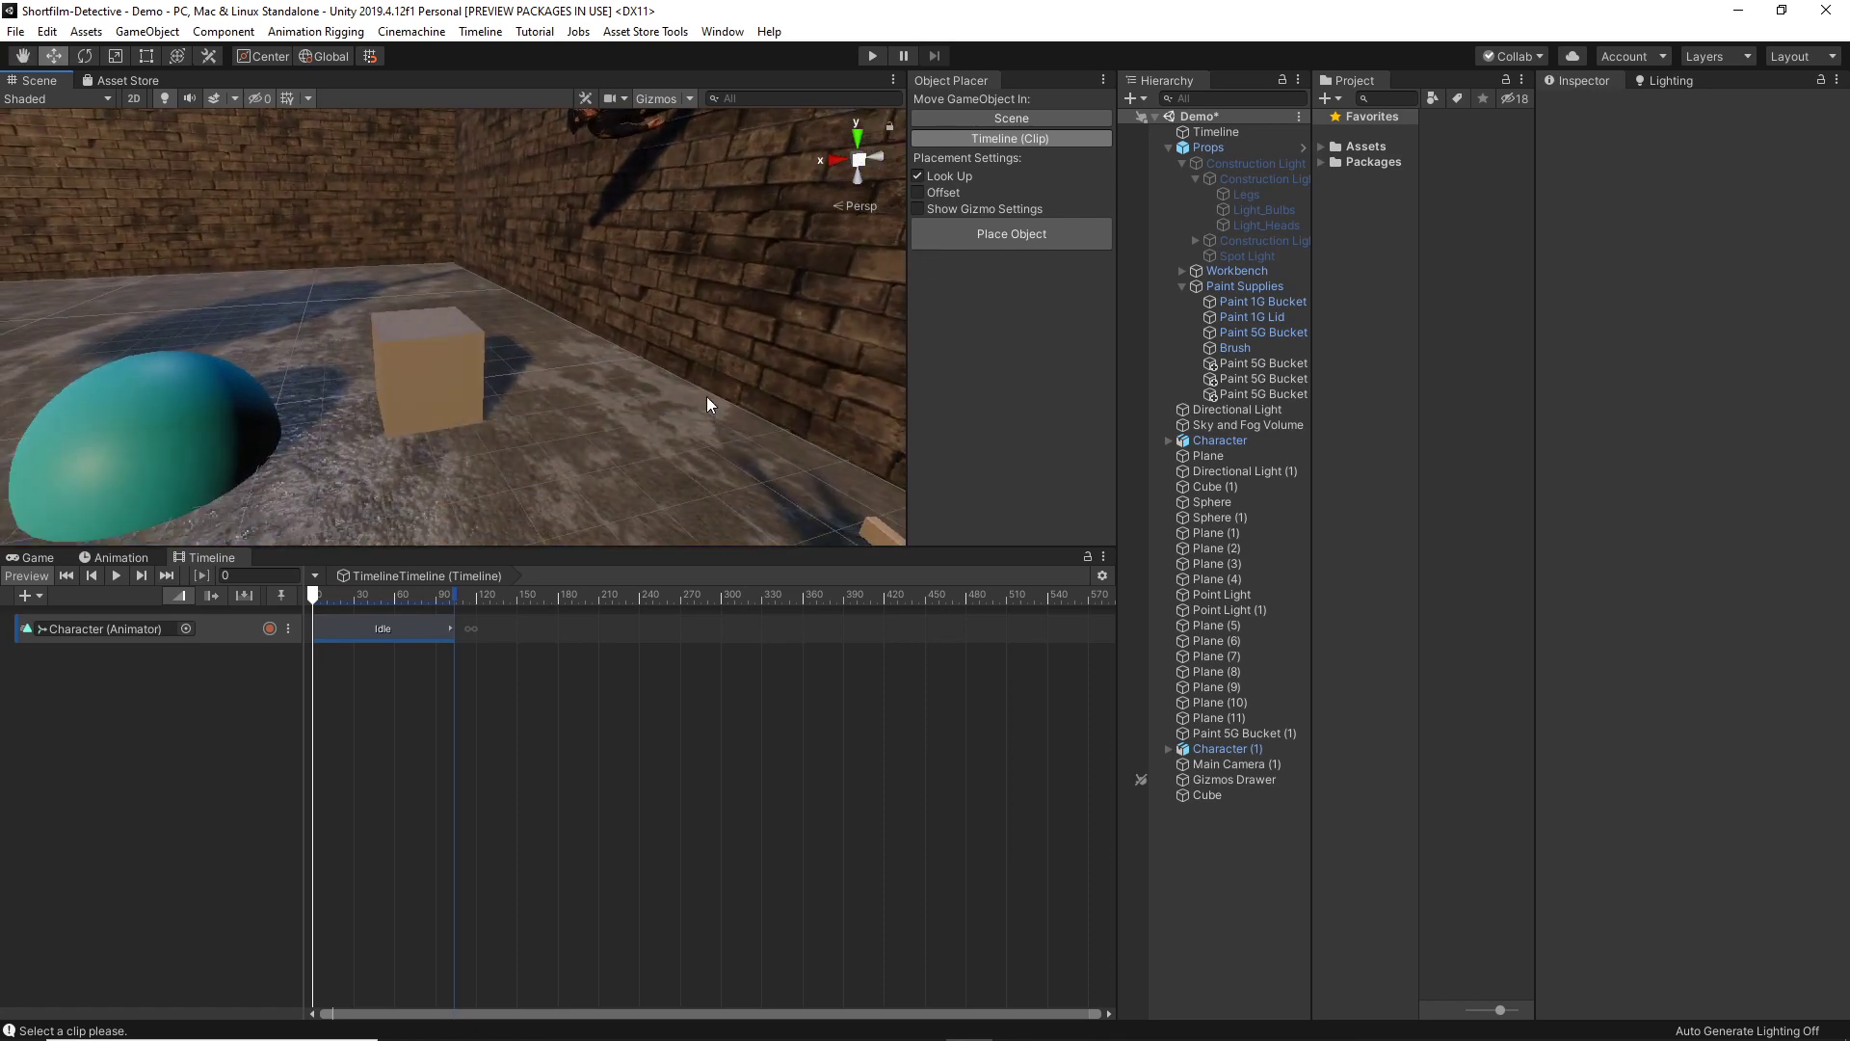
Show Gizmo Settings and change the gizmo colour to translucent green 0EFF2A
click(953, 205)
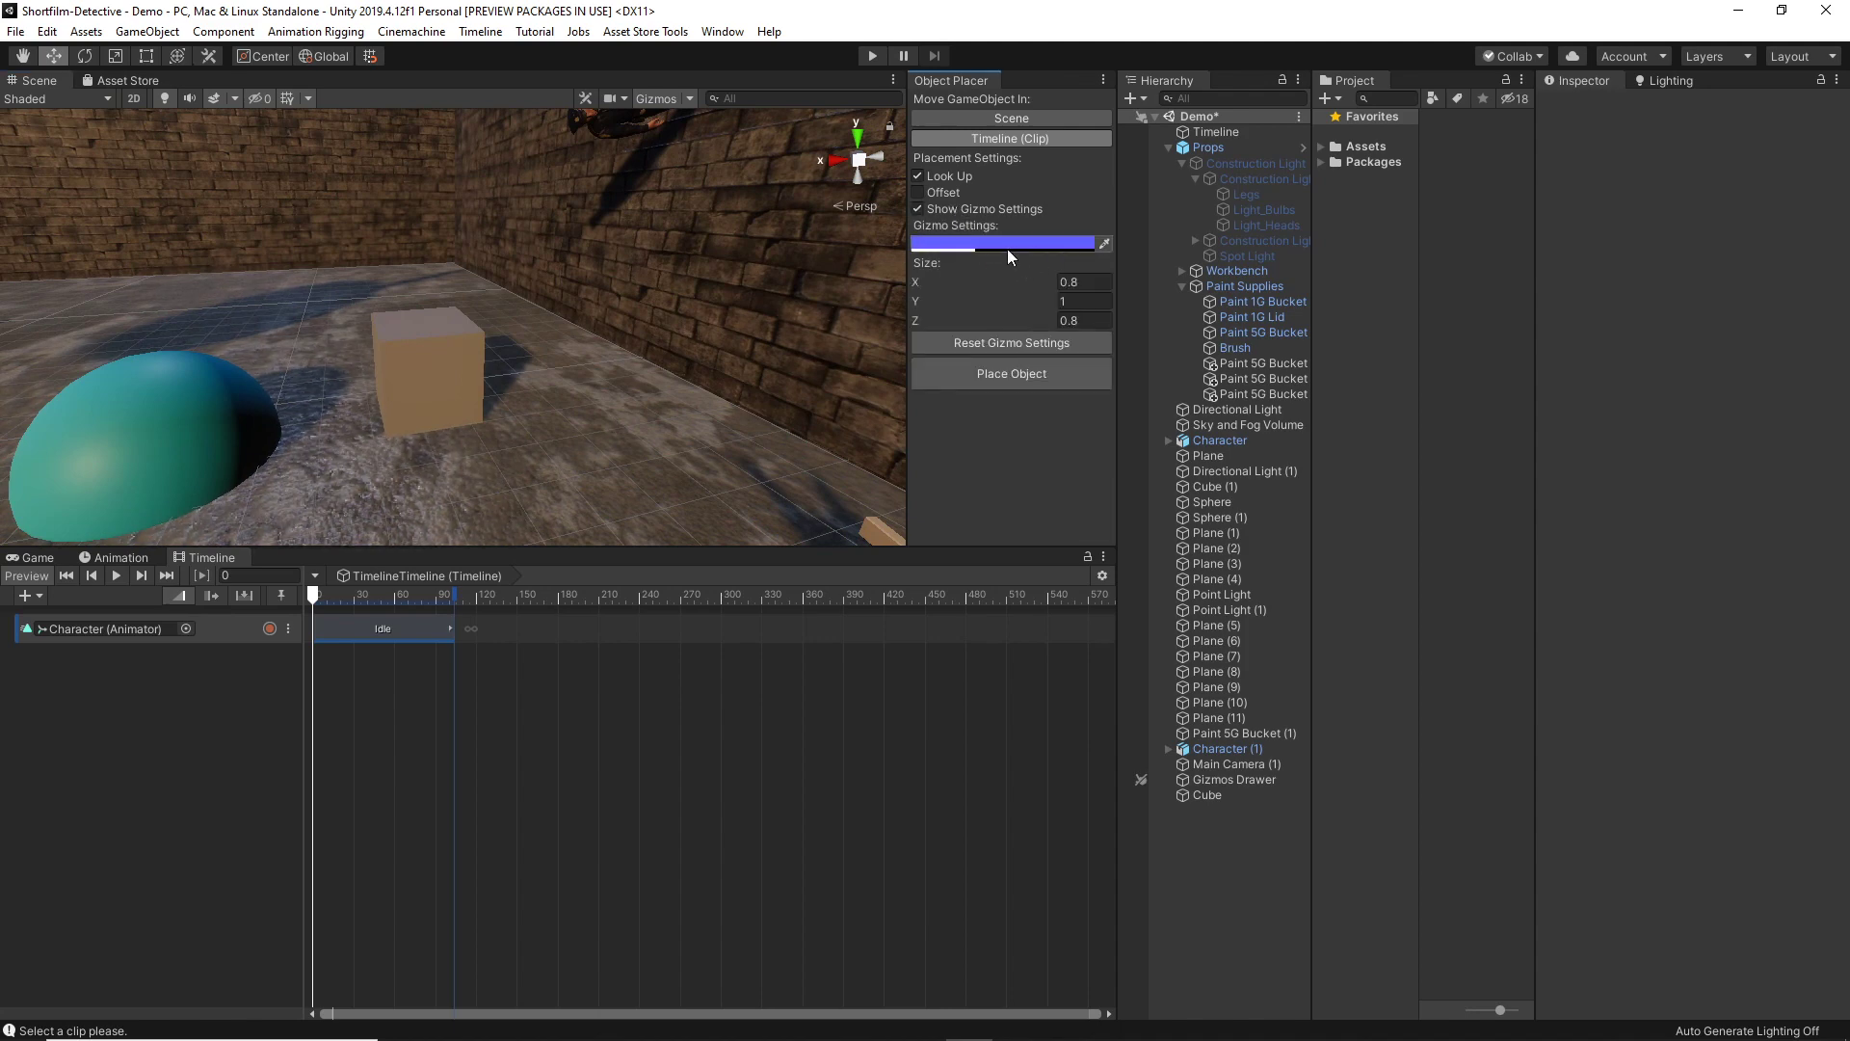
click(1003, 245)
drag(952, 415, 1008, 461)
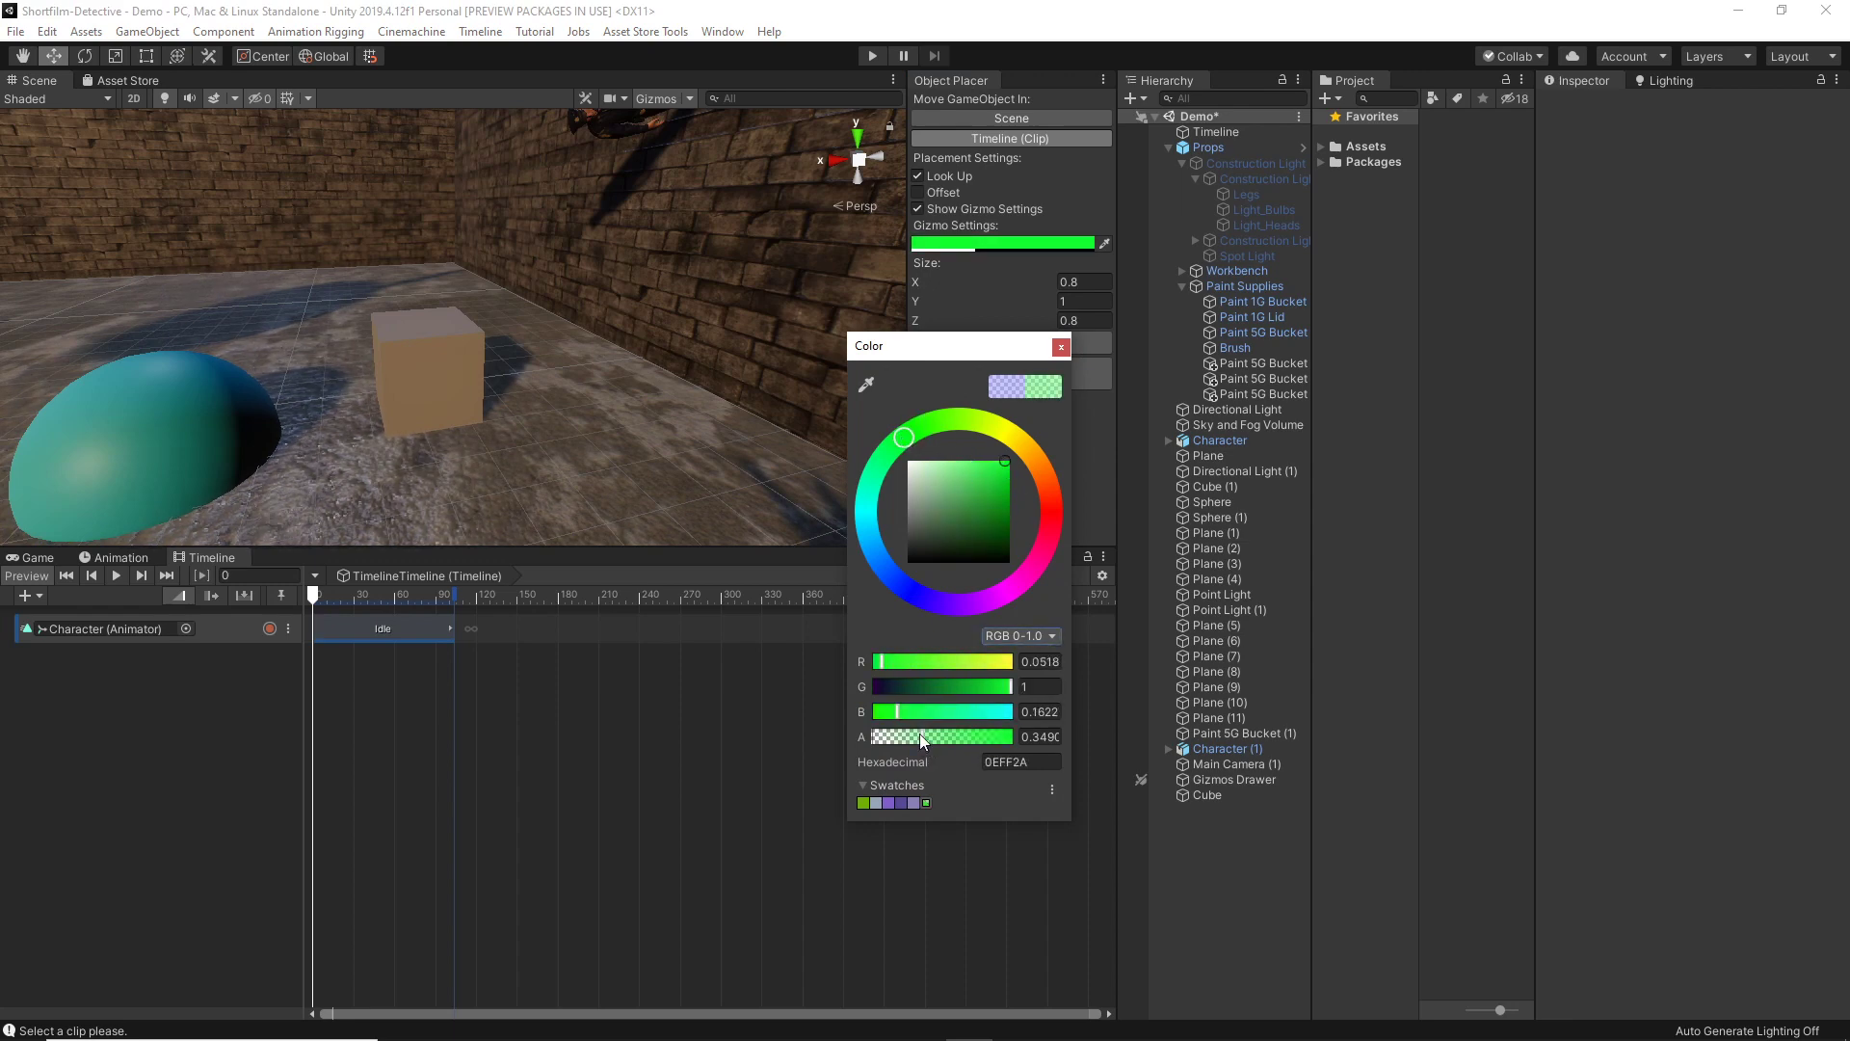
drag(919, 733, 935, 730)
click(1060, 347)
Preview the green gizmo, then set its size to X 0.1, Y 0.5, Z 0.1
click(993, 376)
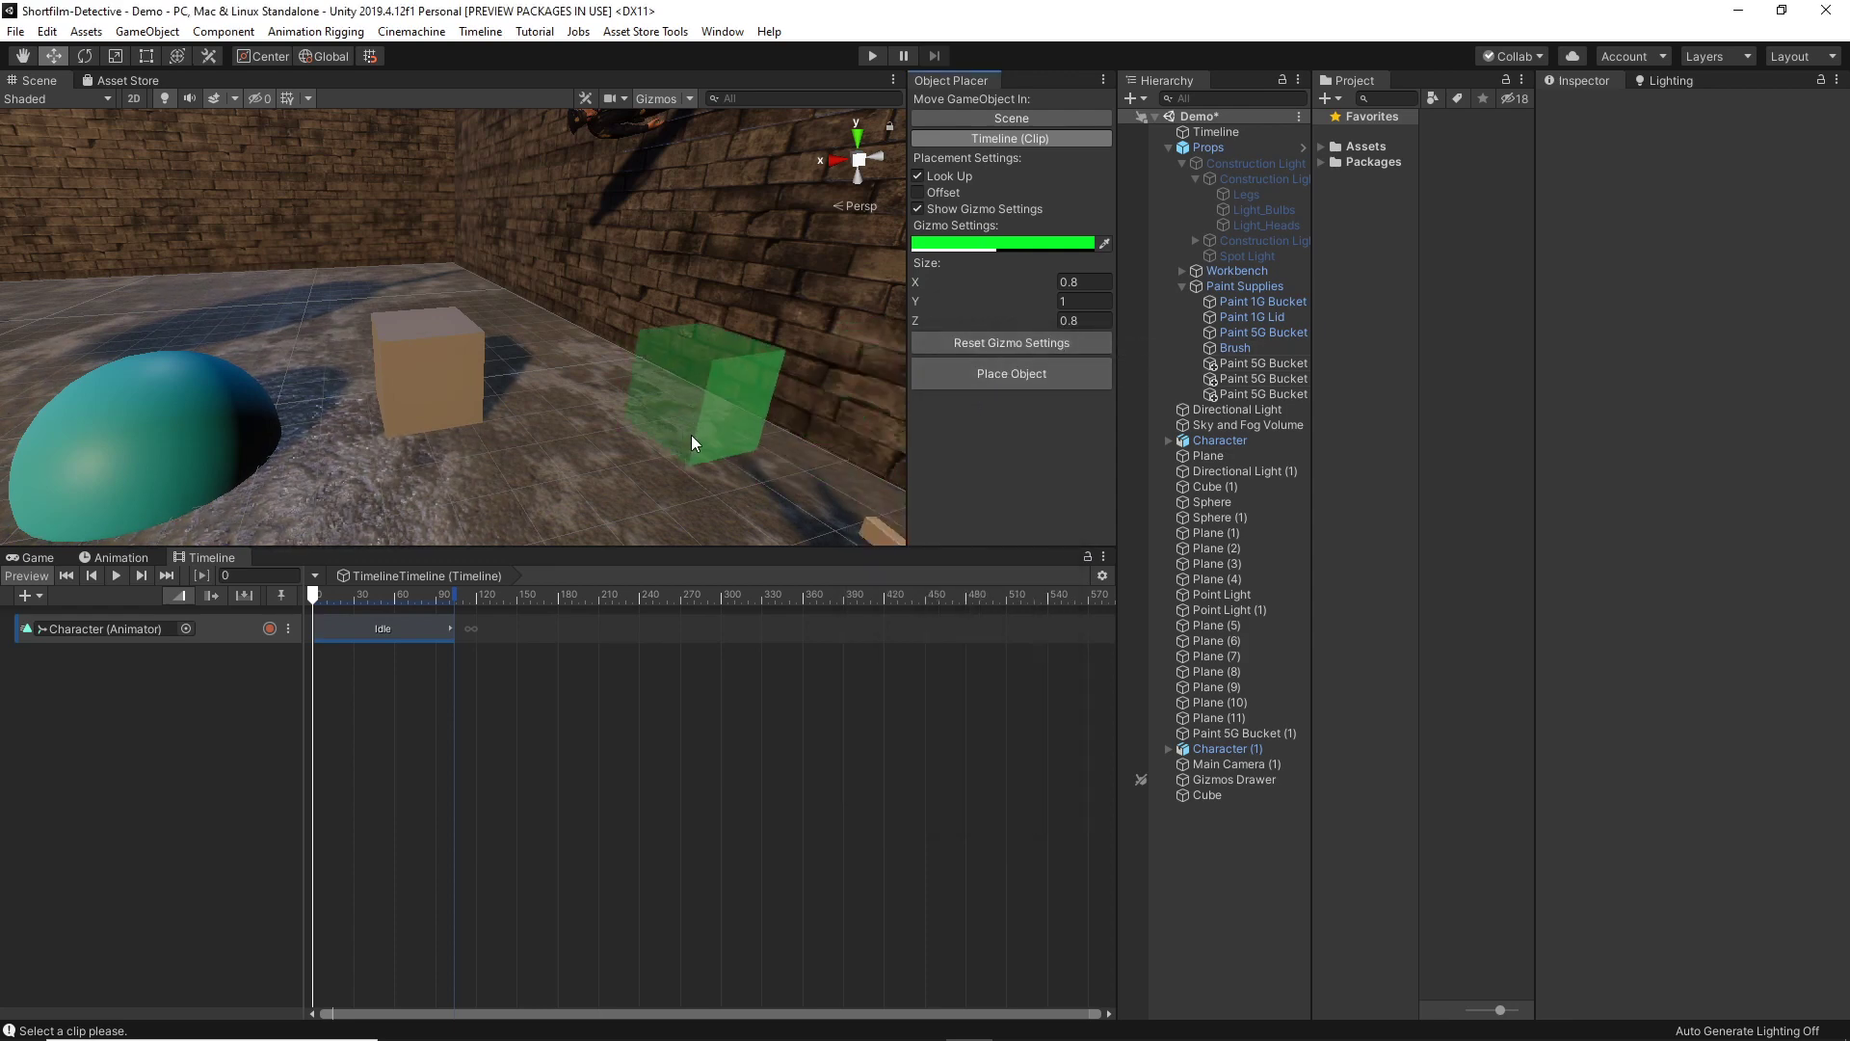
click(644, 472)
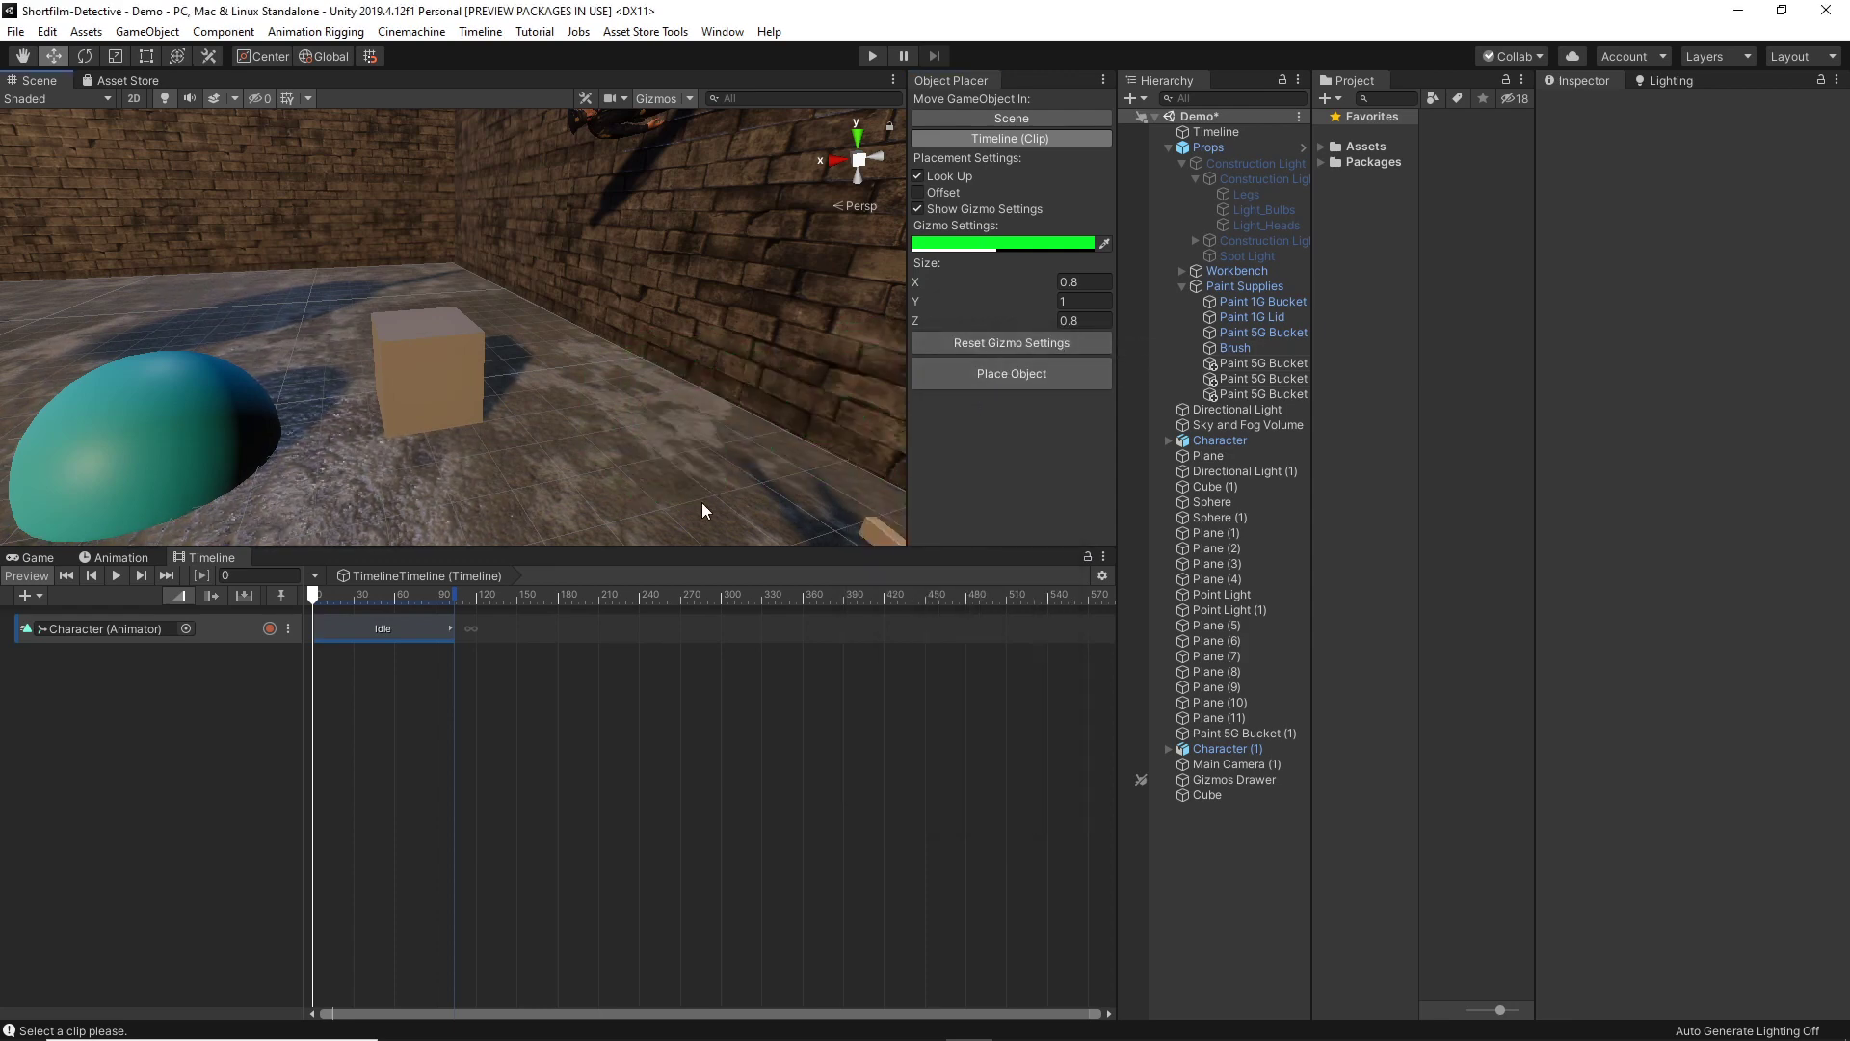
click(1012, 344)
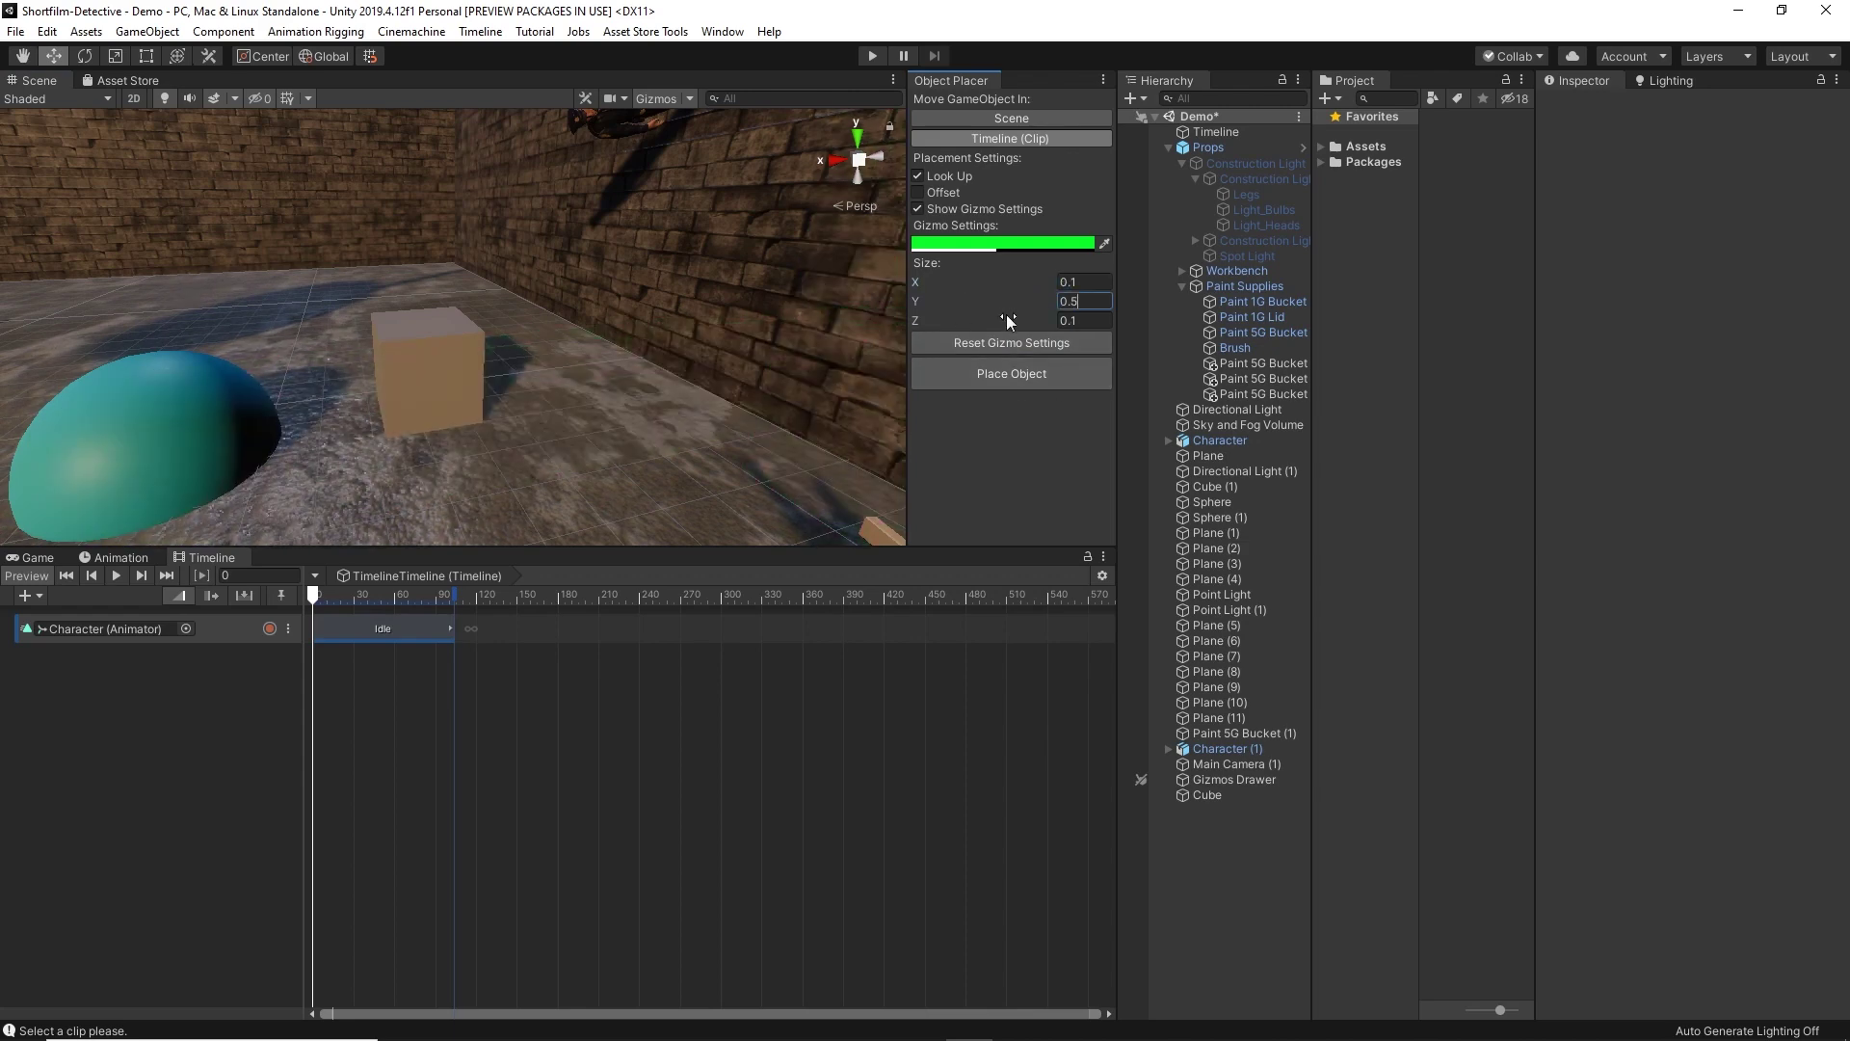